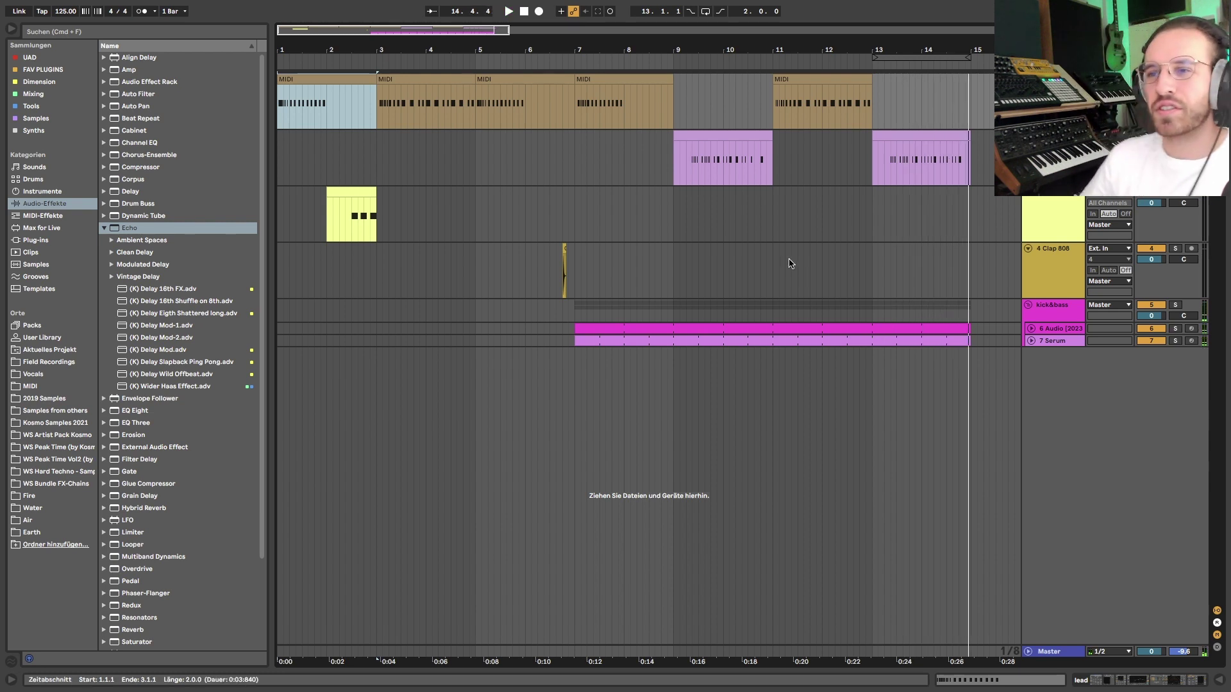
- Collapse the kick&bass group and 4 Clap 808 track, then display the lead's device chain
left_click(1062, 305)
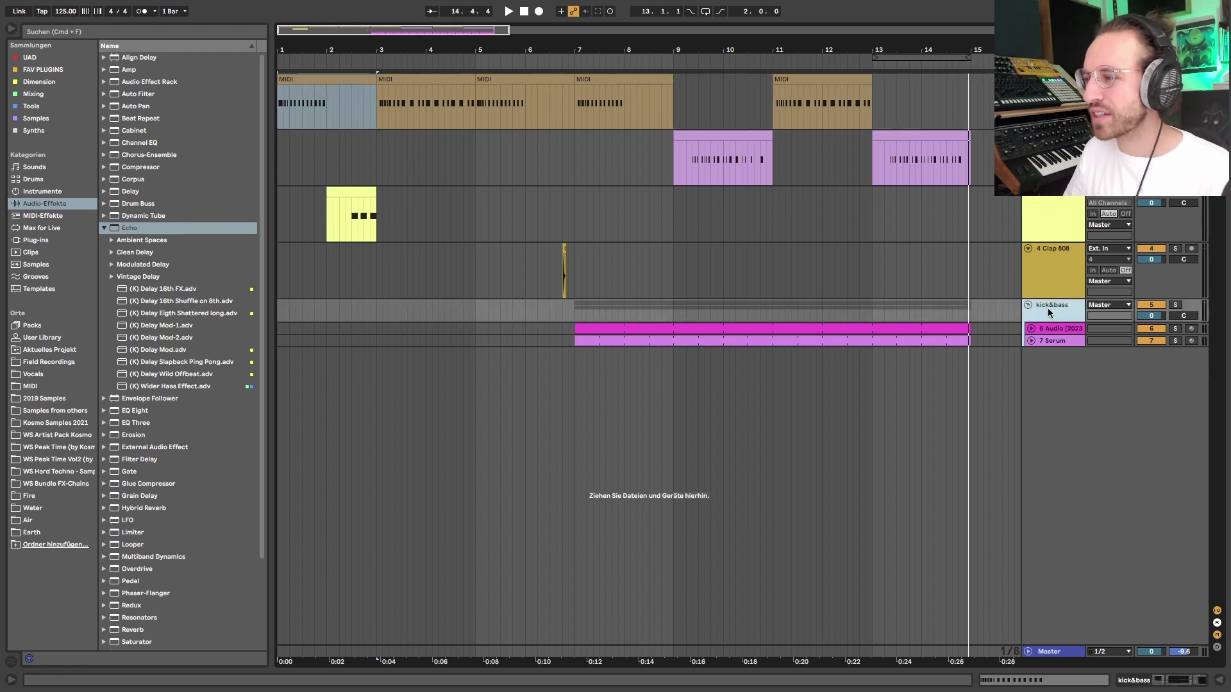
key("Left")
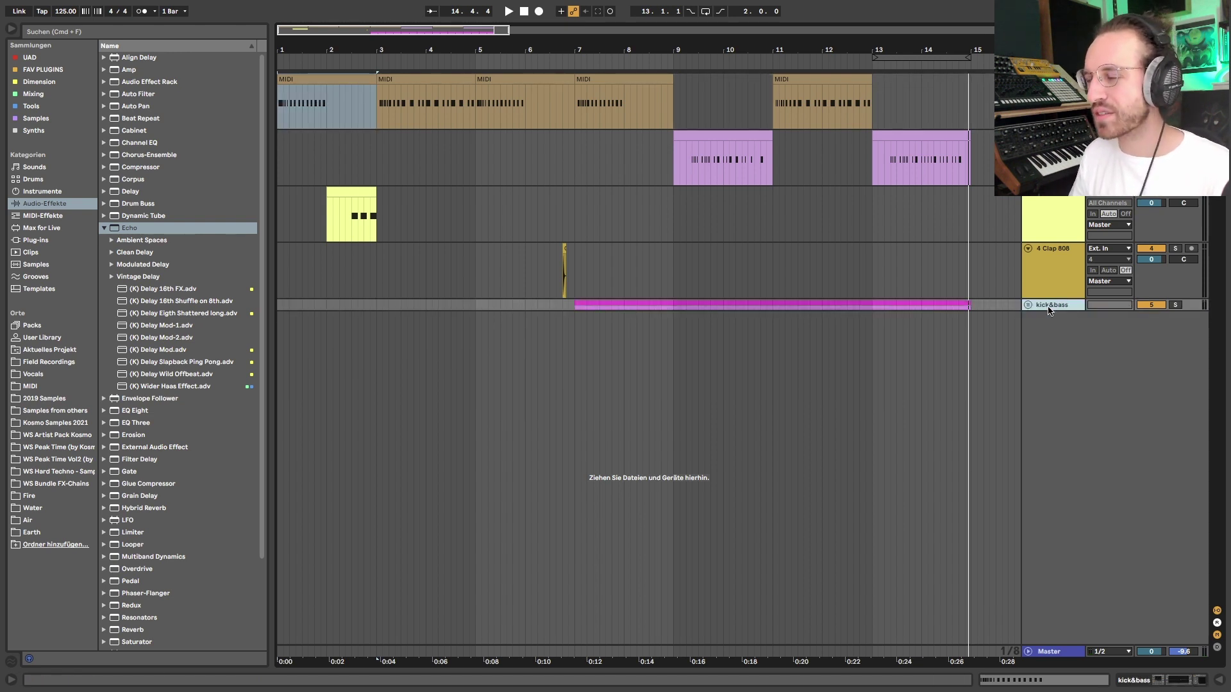
key("Up")
key("Left")
key("Up")
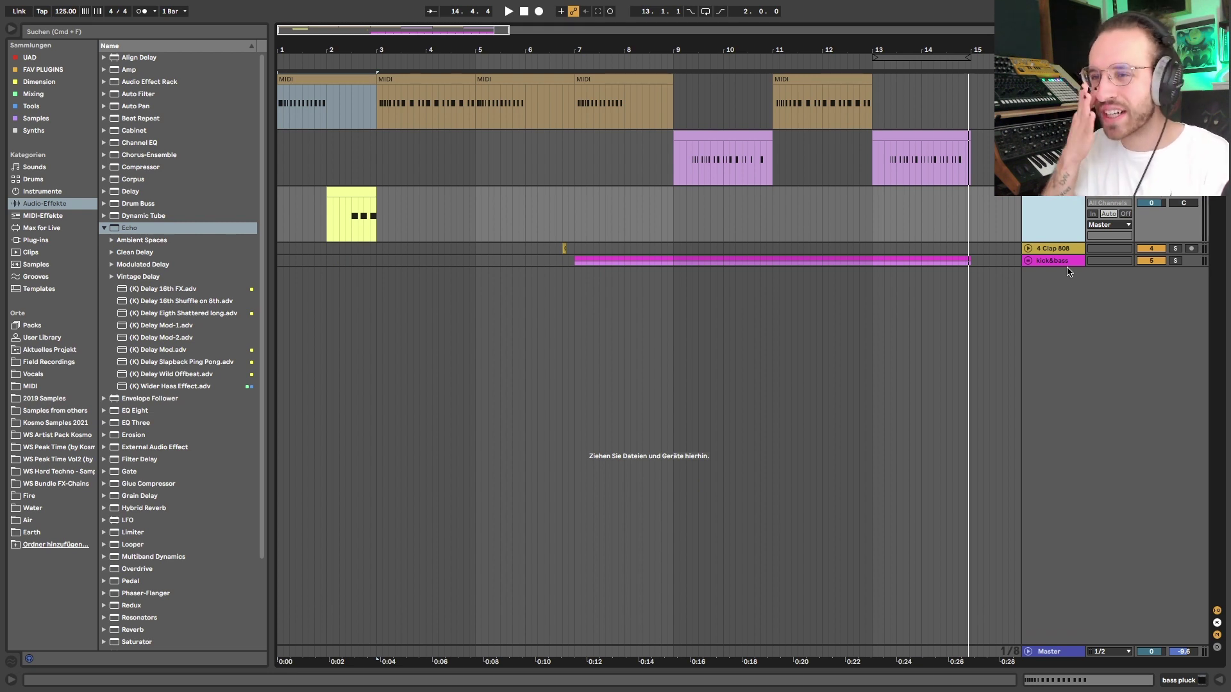
left_click(328, 78)
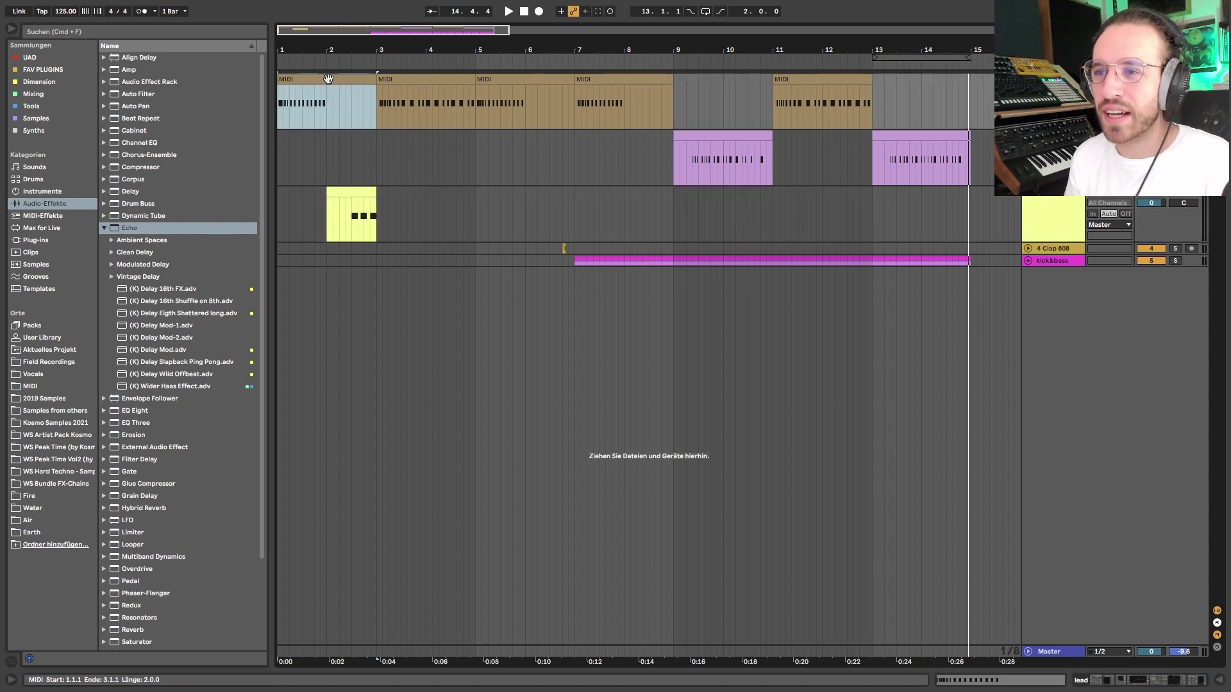
key("shift+Tab")
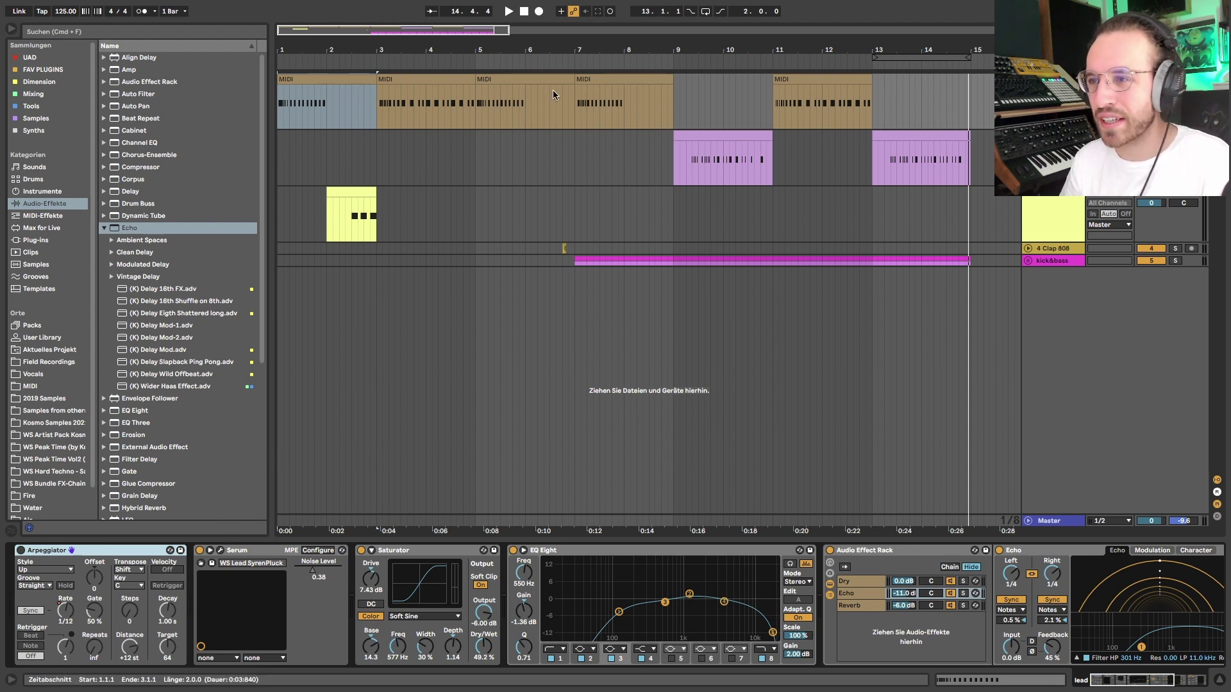
double_click(617, 90)
left_click(64, 493)
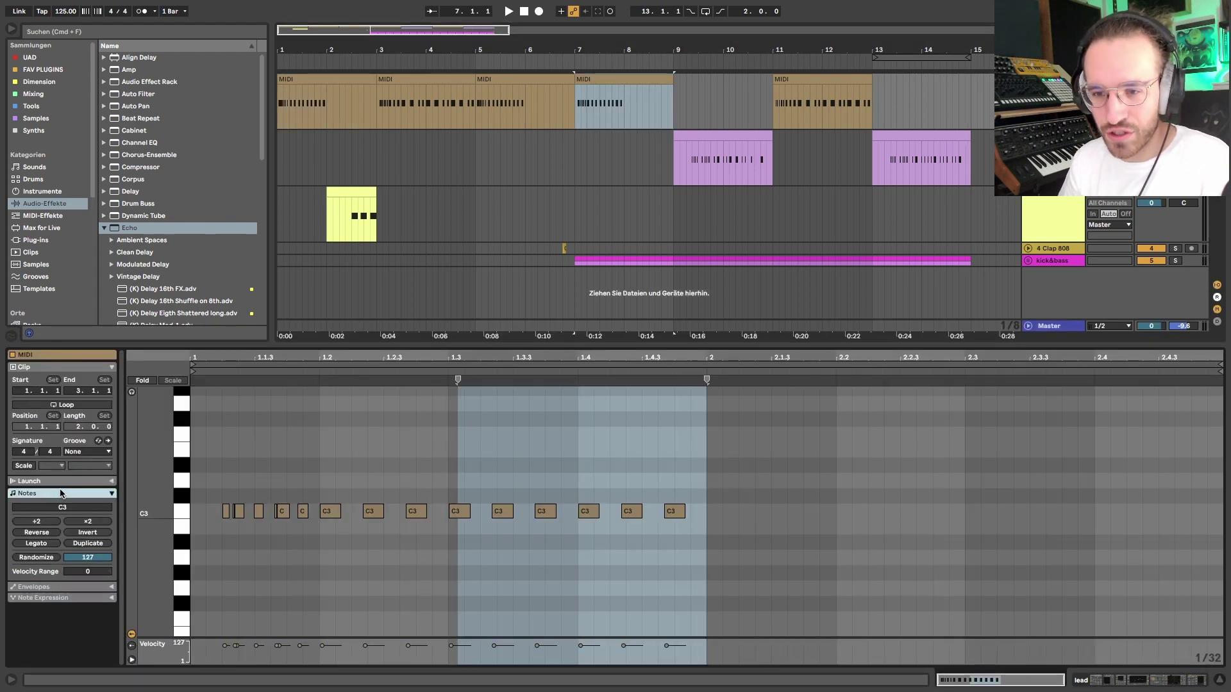
scroll(290, 480, "down", 1)
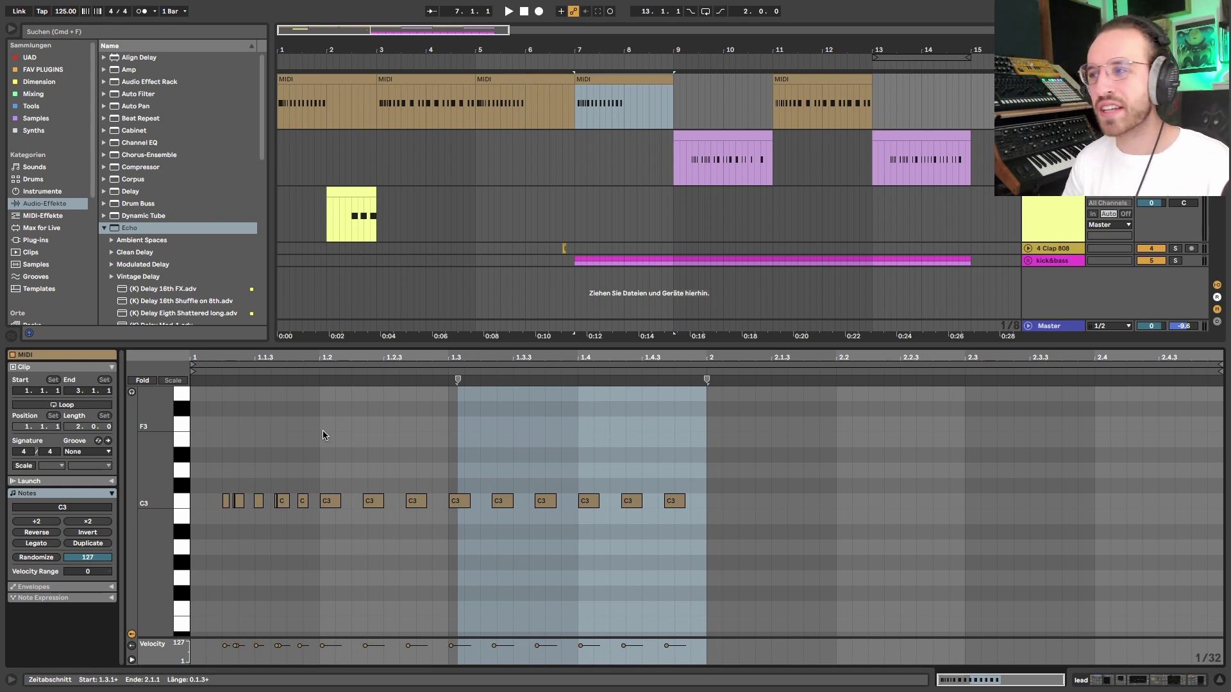
key("shift+Tab")
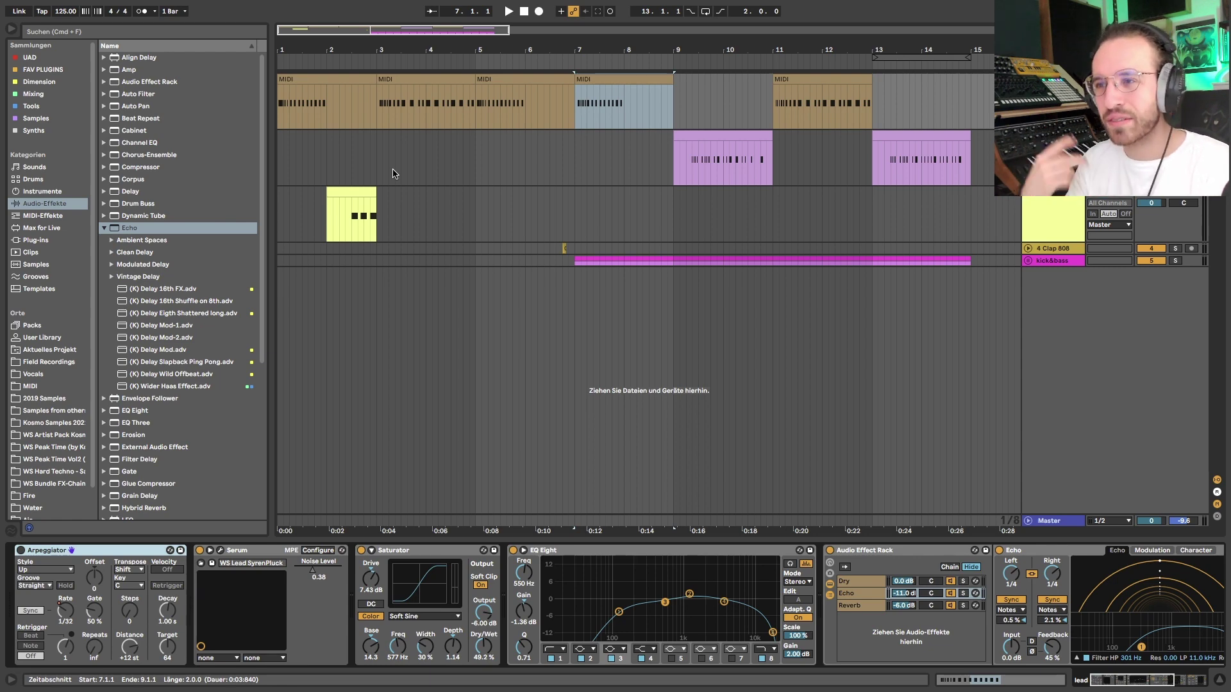
- Open the first lead clip's notes and set the fixed grid to 1/16
double_click(287, 95)
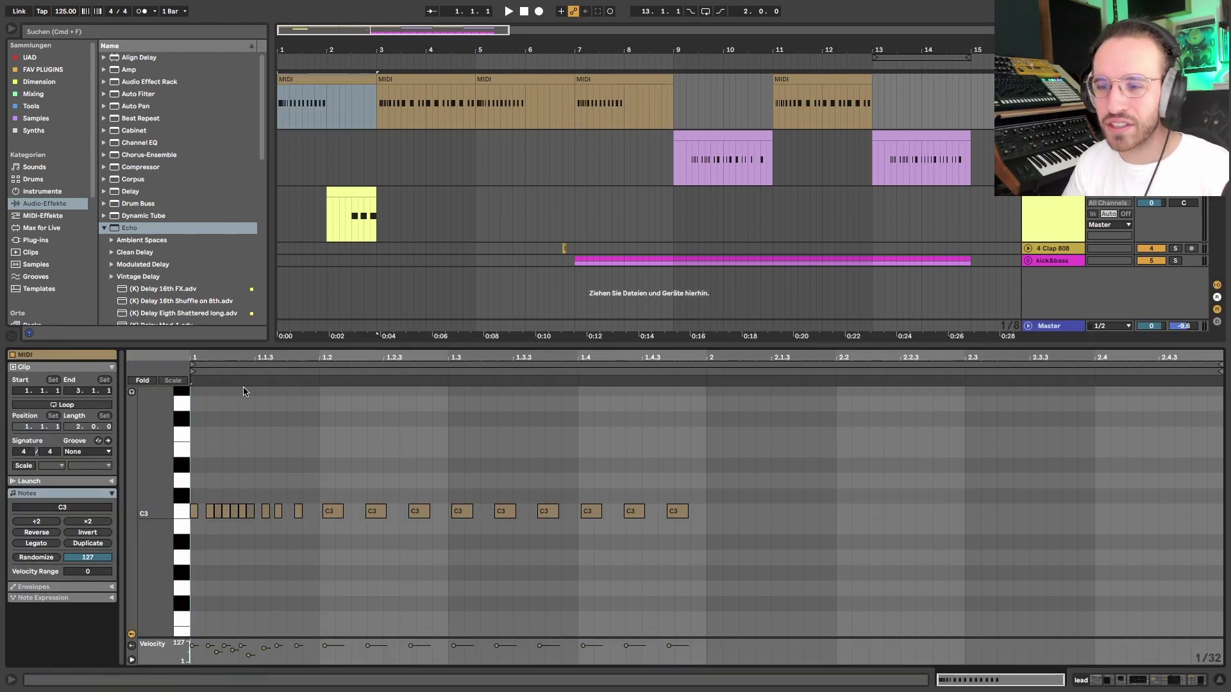
scroll(214, 500, "up", 3)
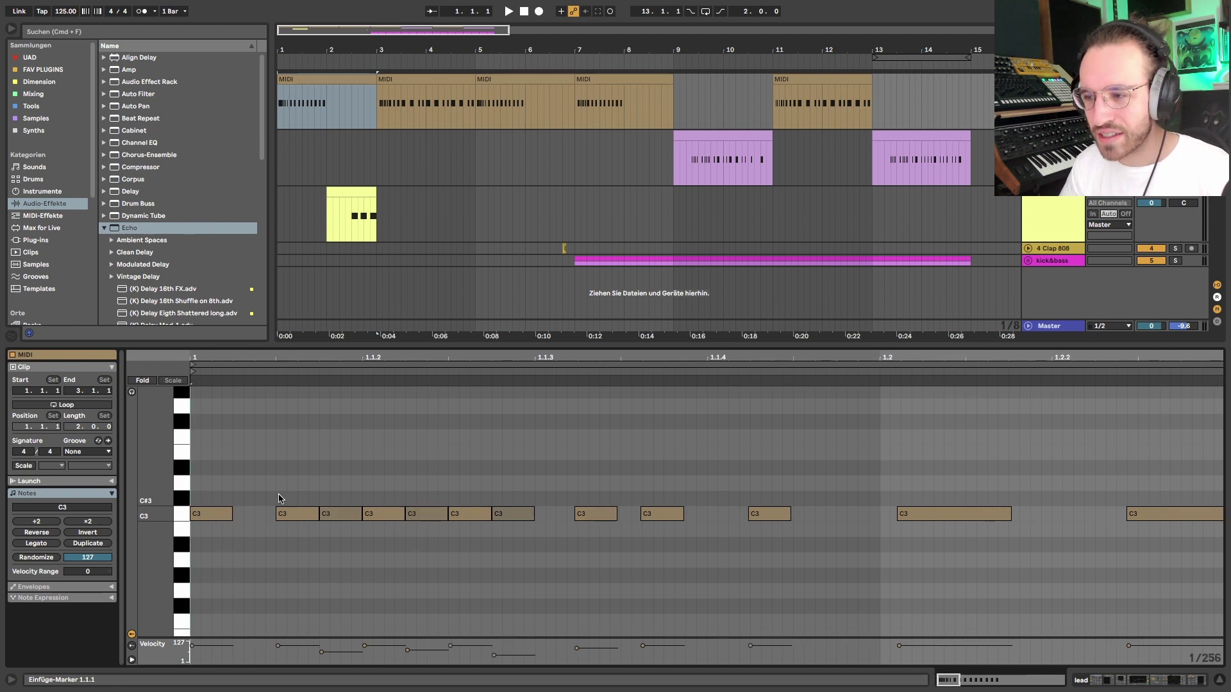
scroll(279, 499, "down", 2)
right_click(476, 494)
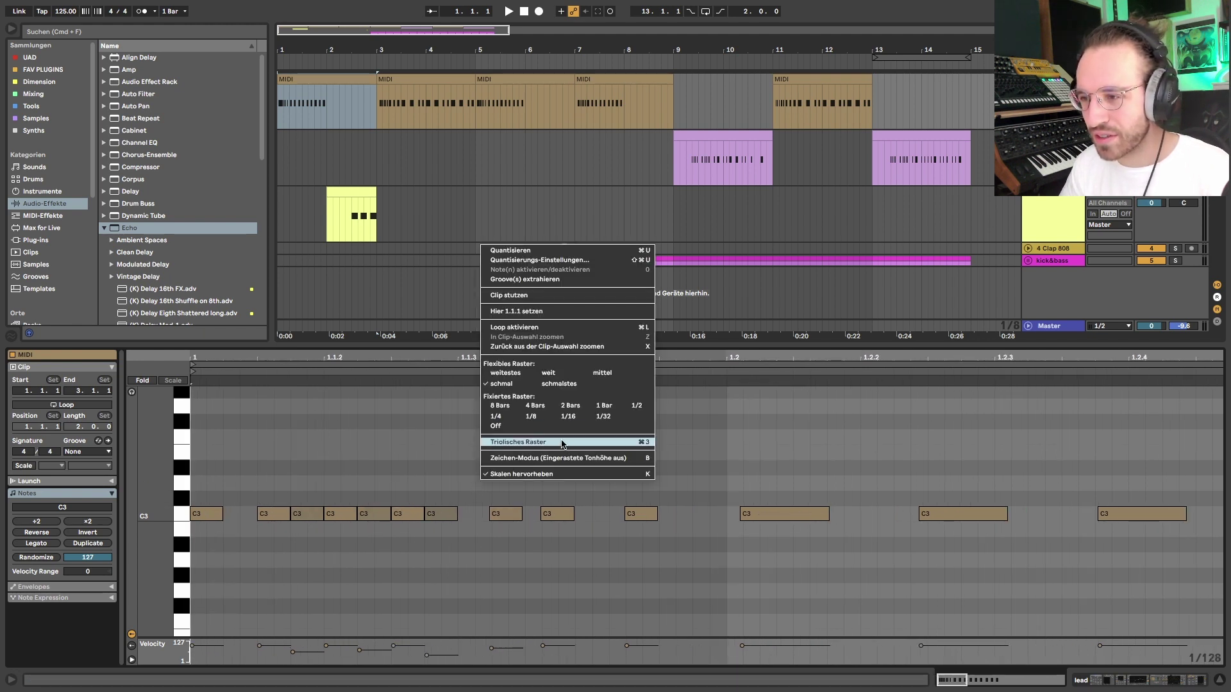
left_click(568, 416)
scroll(487, 426, "down", 2)
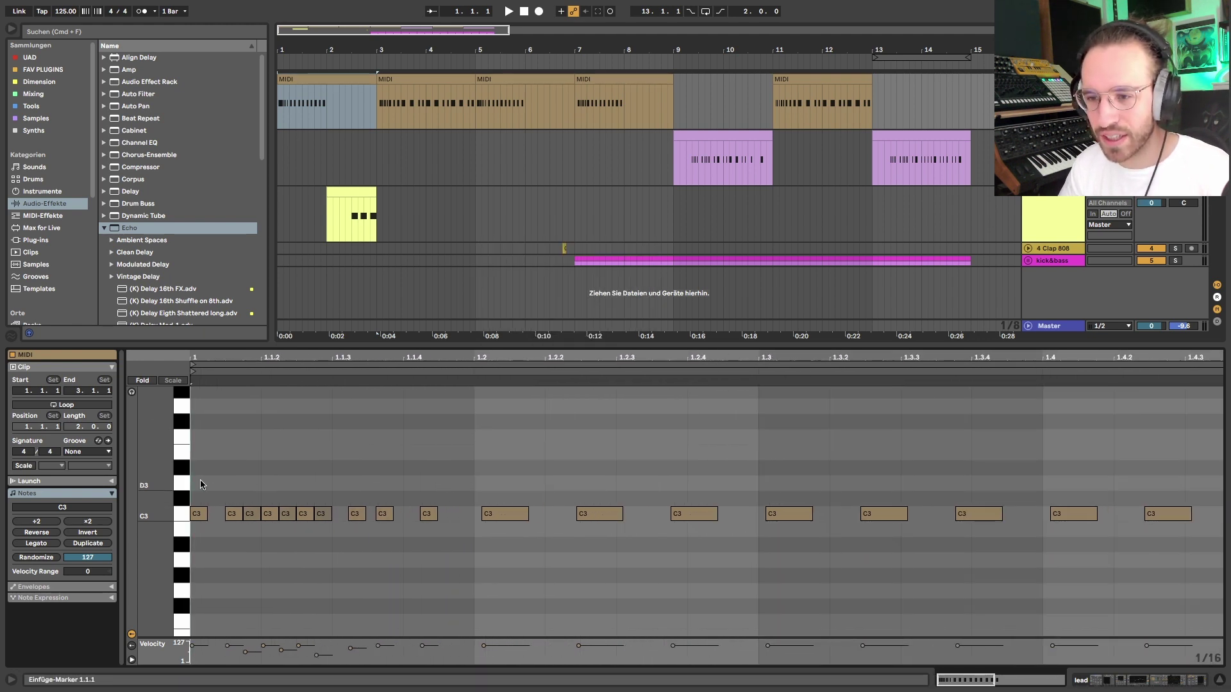
- Select the lead's C3 notes and audition the part, placing the marker at 1.3.4
left_click_drag(200, 484, 465, 469)
key("space")
scroll(575, 510, "down", 2)
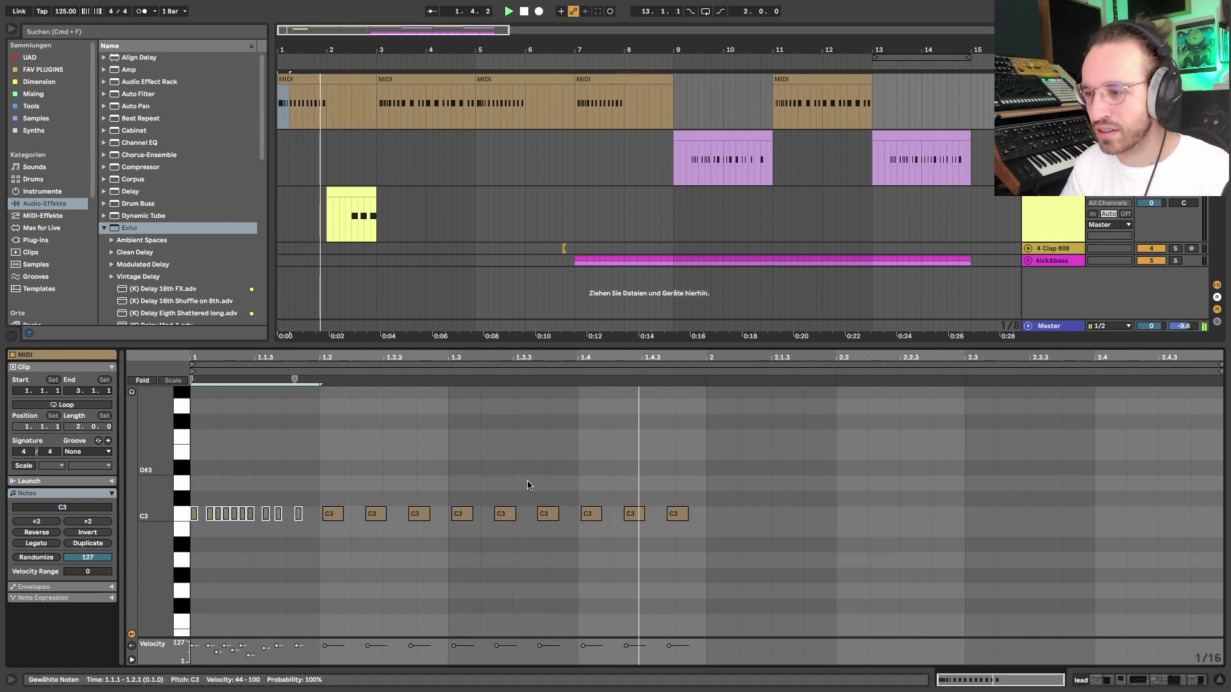
key("space")
left_click_drag(317, 494, 708, 549)
left_click(548, 461)
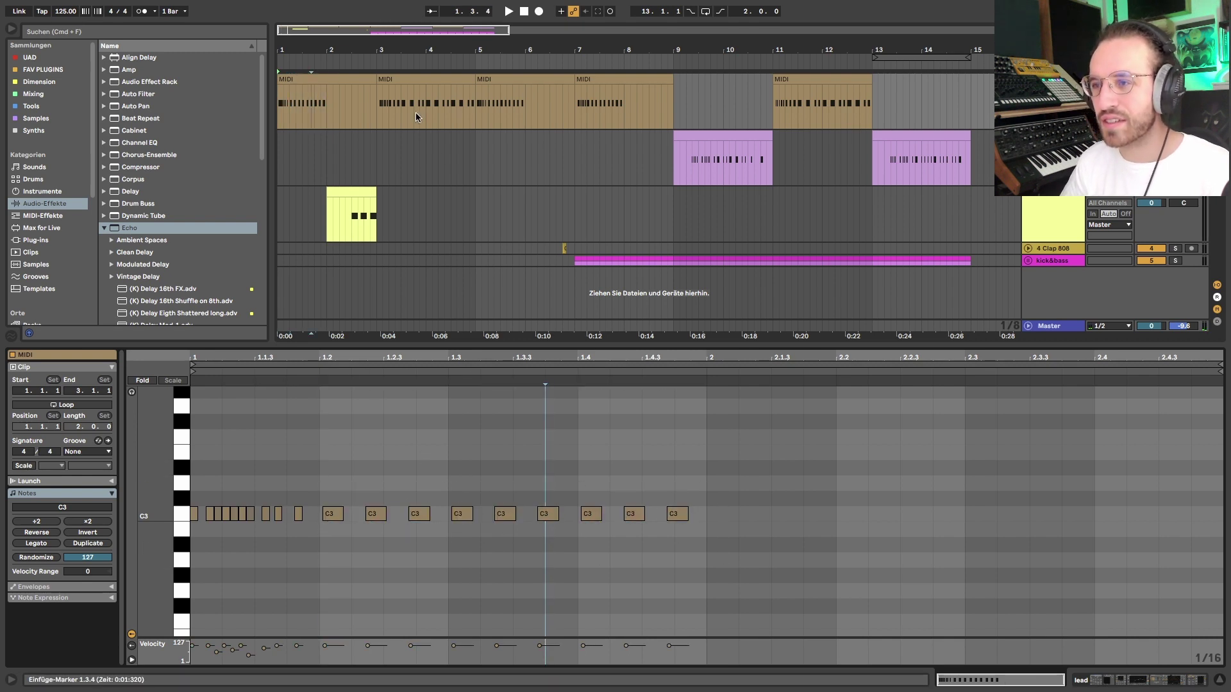
- Enable the triplet grid and widen it to 1/8T
right_click(447, 473)
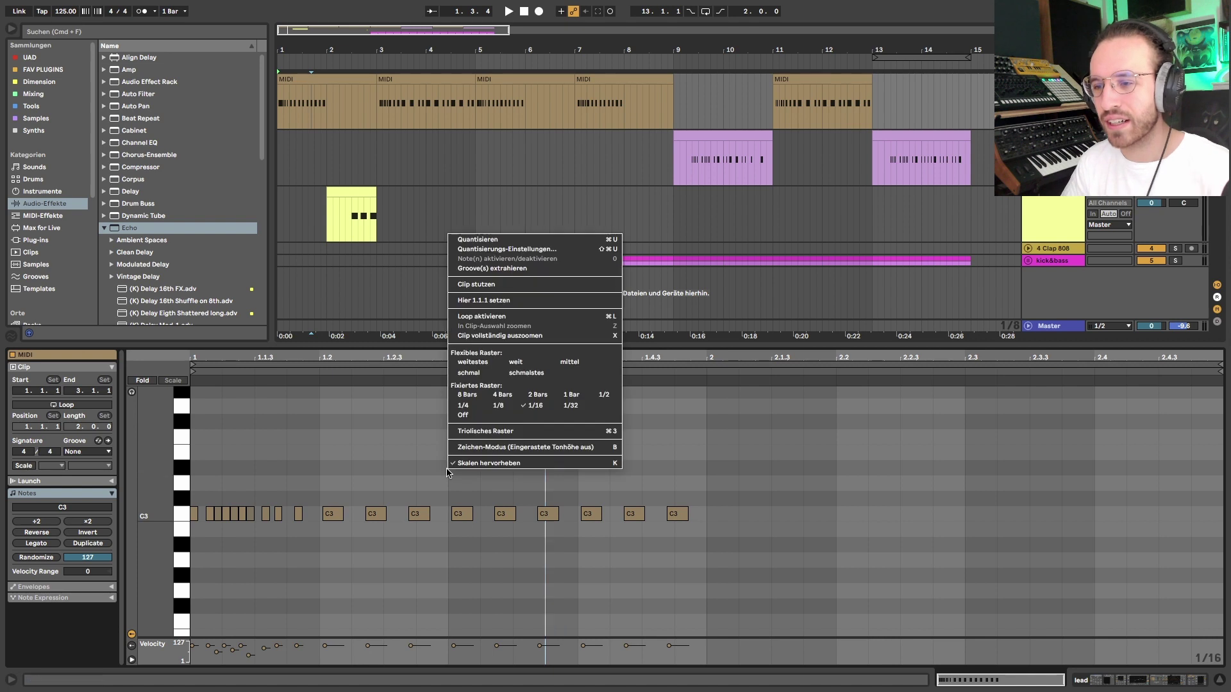
left_click(499, 432)
right_click(407, 474)
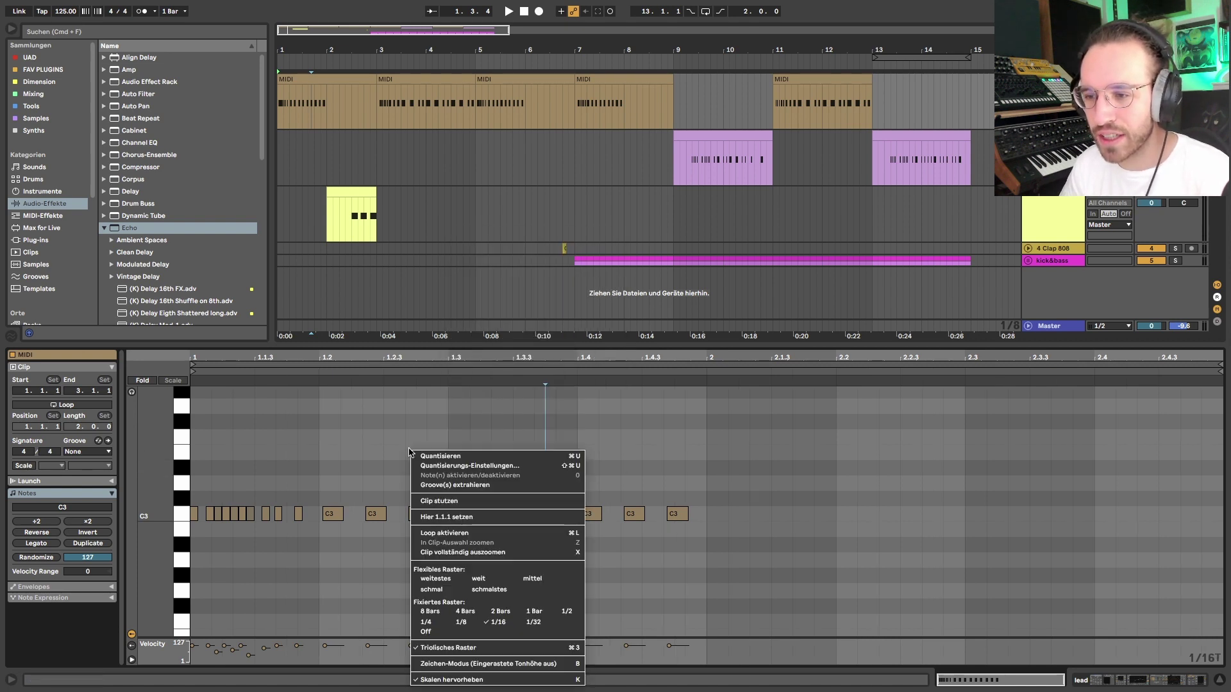
left_click(490, 622)
right_click(468, 466)
left_click(507, 420)
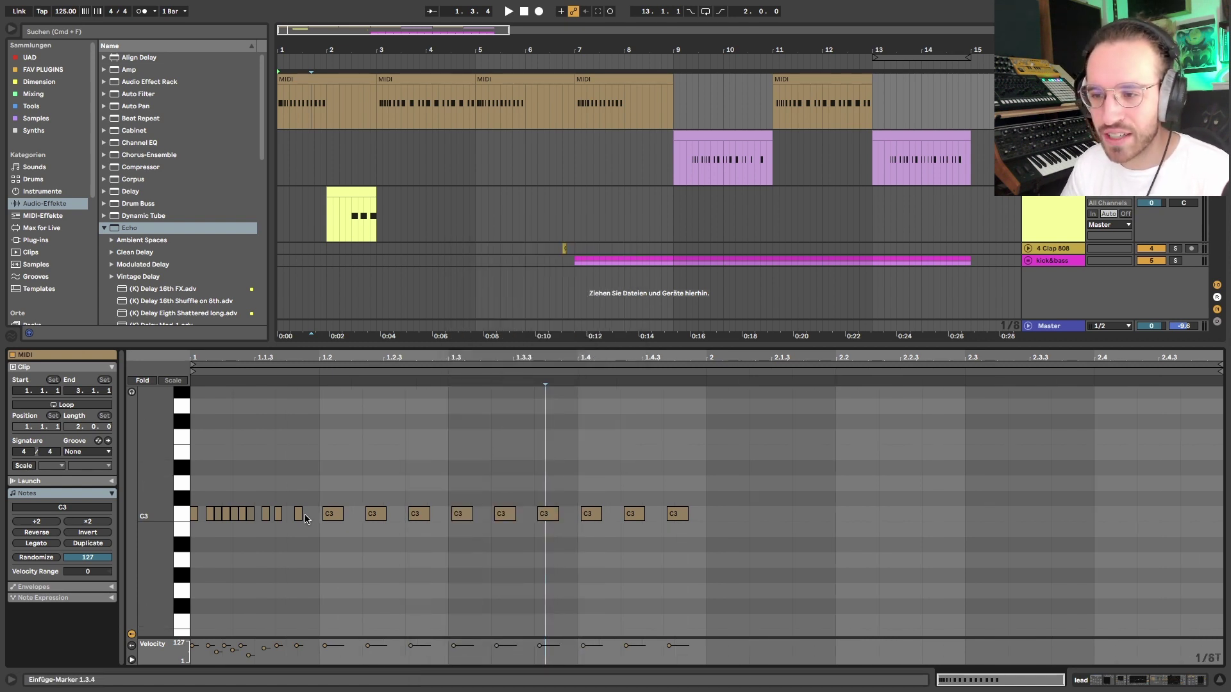
- Select and respace the C3 notes around 1.3.3, play, and return to the lead devices
left_click(323, 482)
mouse_move(323, 482)
left_mouse_down()
mouse_move(425, 558)
mouse_move(453, 467)
mouse_move(580, 569)
left_mouse_up()
left_click(572, 485)
left_click_drag(572, 485, 744, 487)
key("super+z")
key("space")
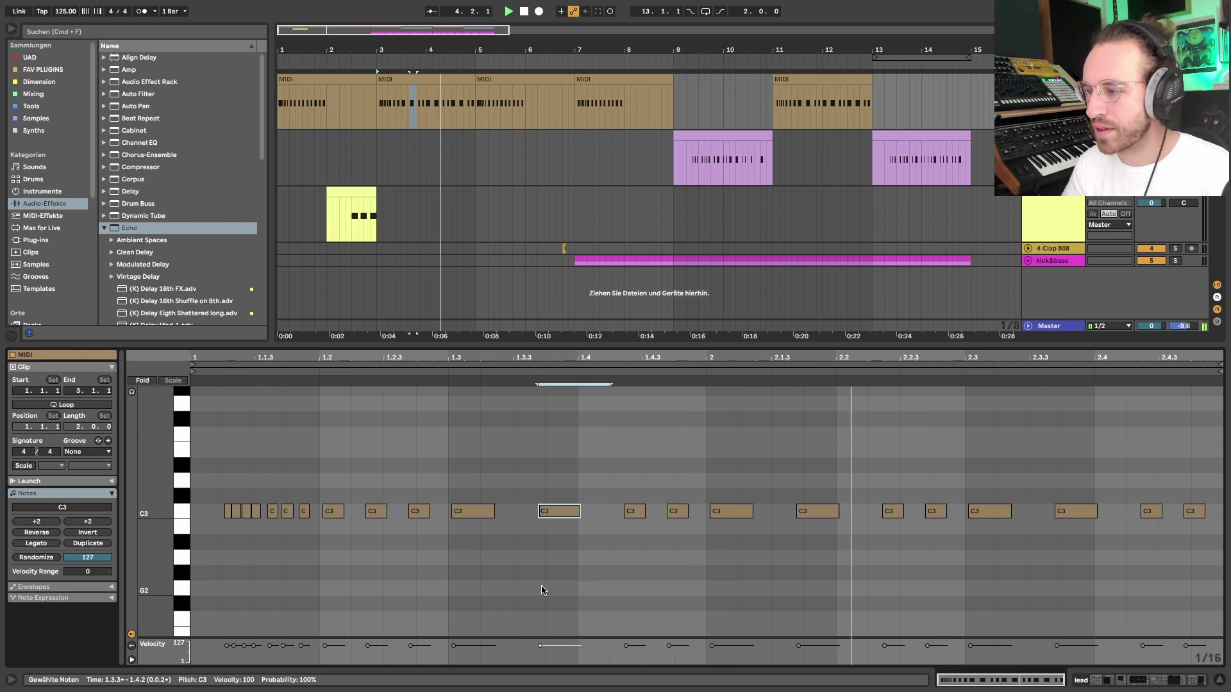
left_click(489, 266)
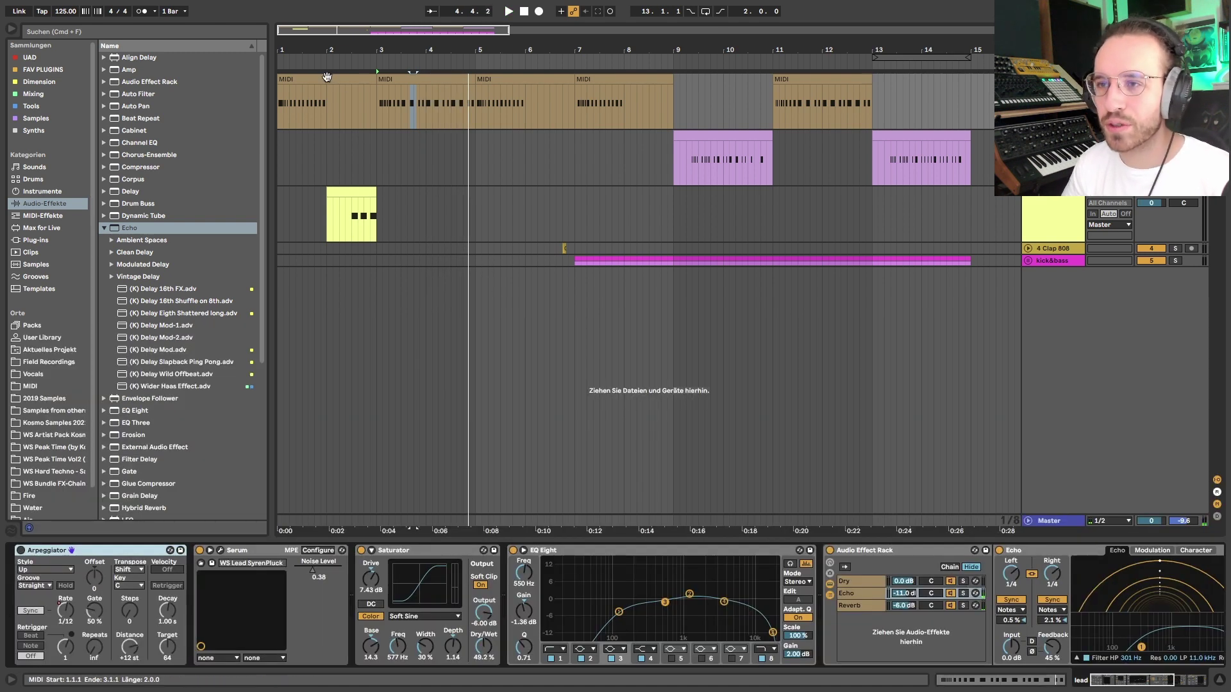
left_click(353, 113)
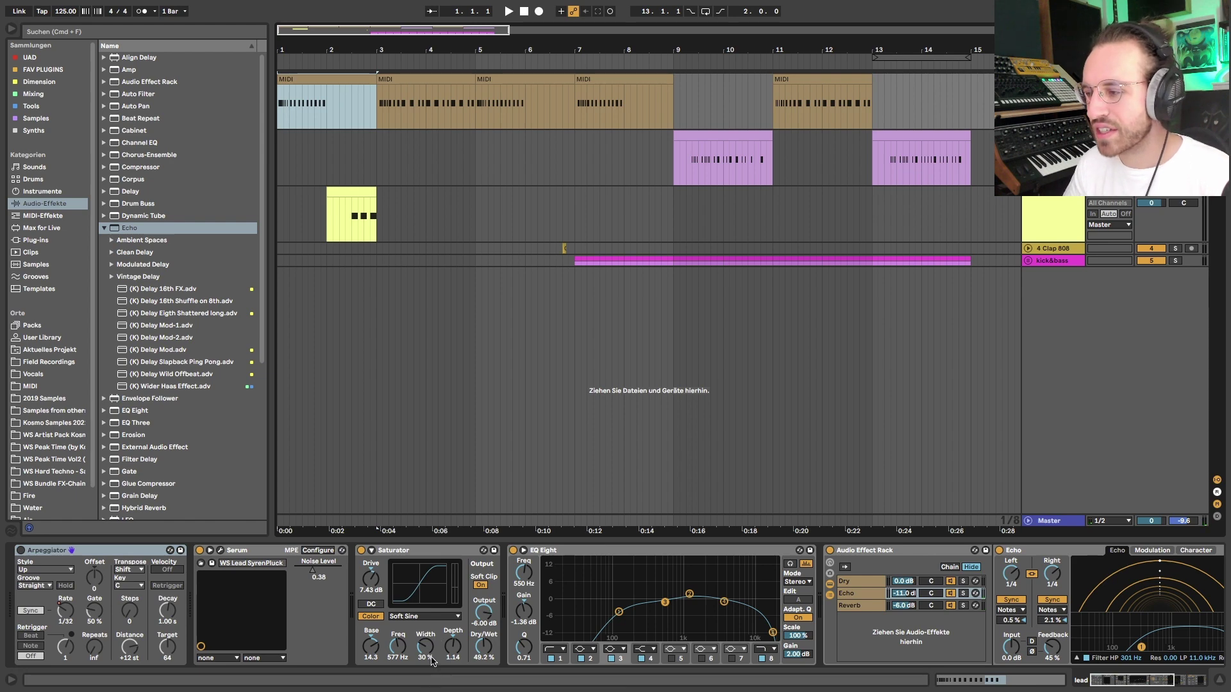
- Open the first lead clip's notes, select its C3 notes and check the bar-7 clip
double_click(325, 106)
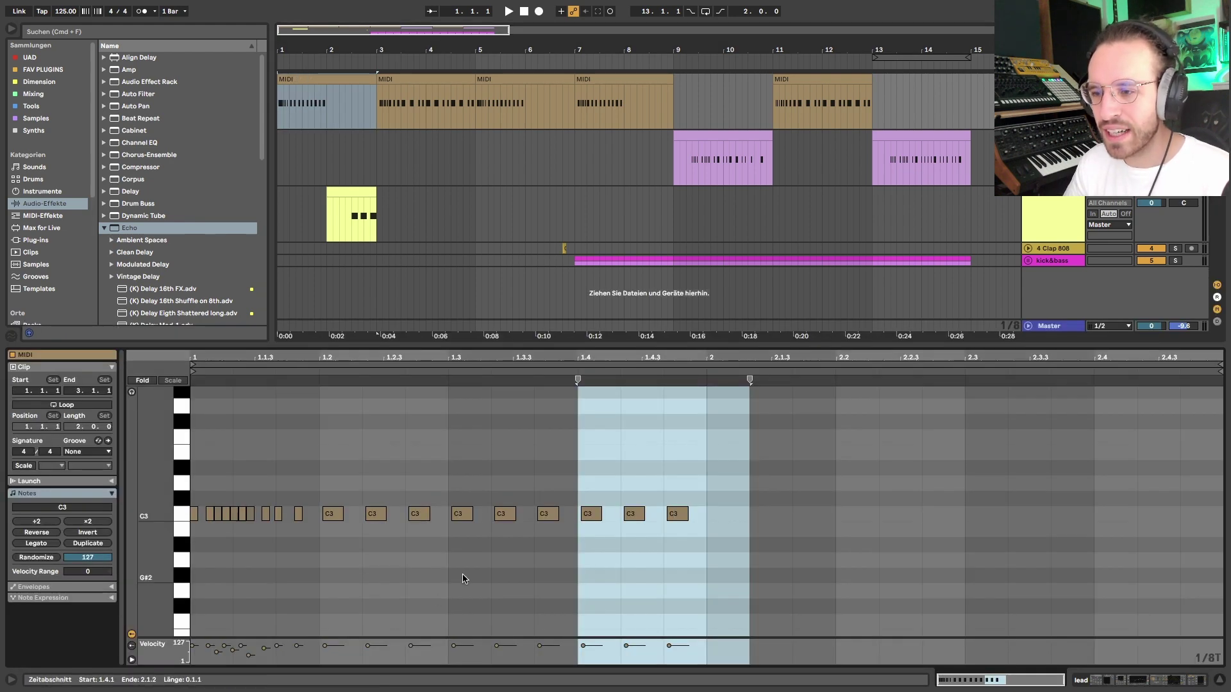
left_click_drag(449, 496, 701, 610)
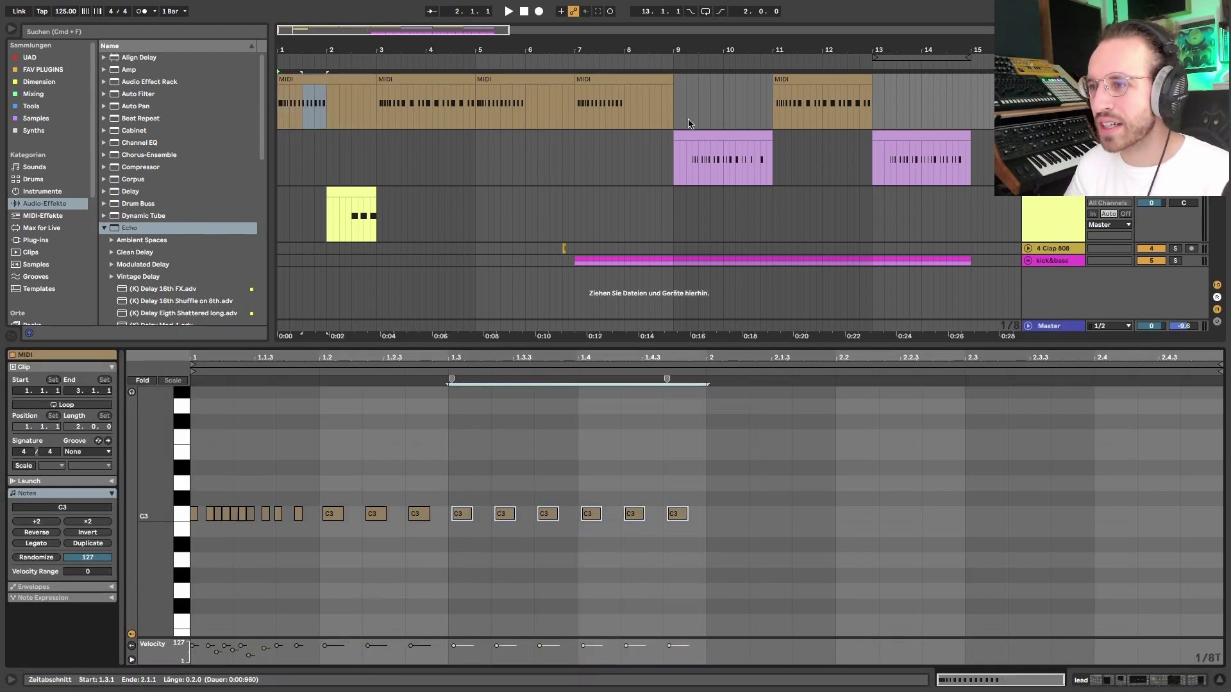
left_click(619, 79)
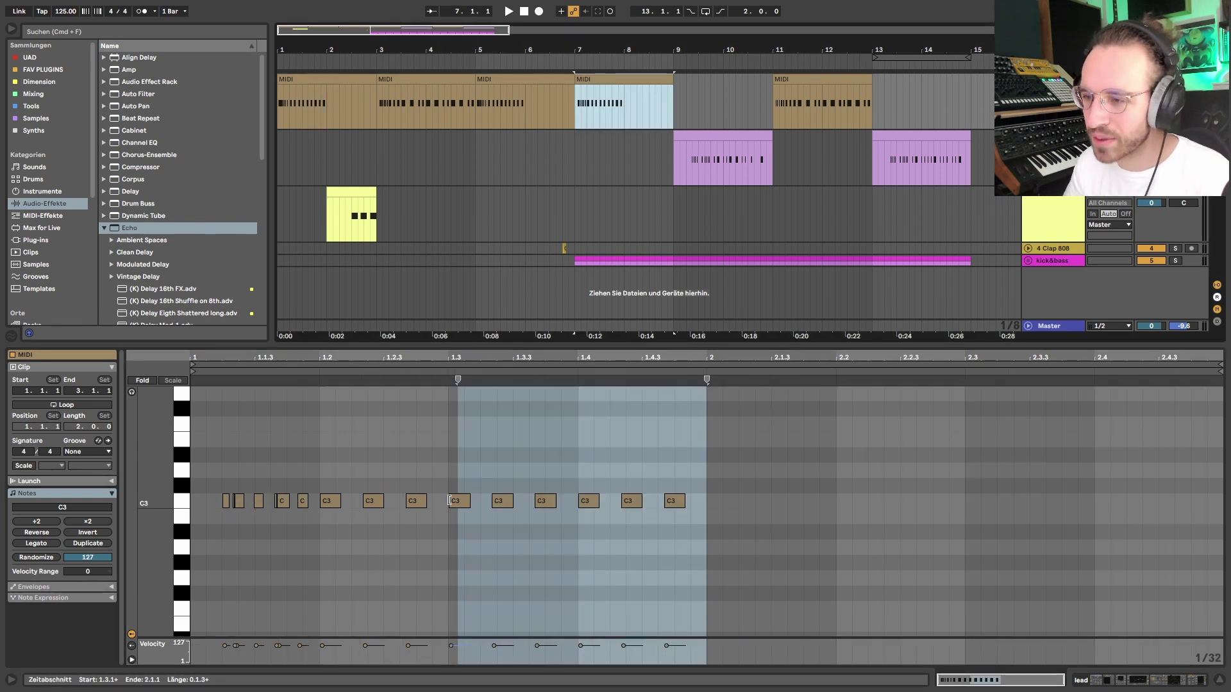
left_click(603, 304)
- Set Quantize Settings to 1/16T with 100 % amount, then reopen the first clip
key("super+shift+u")
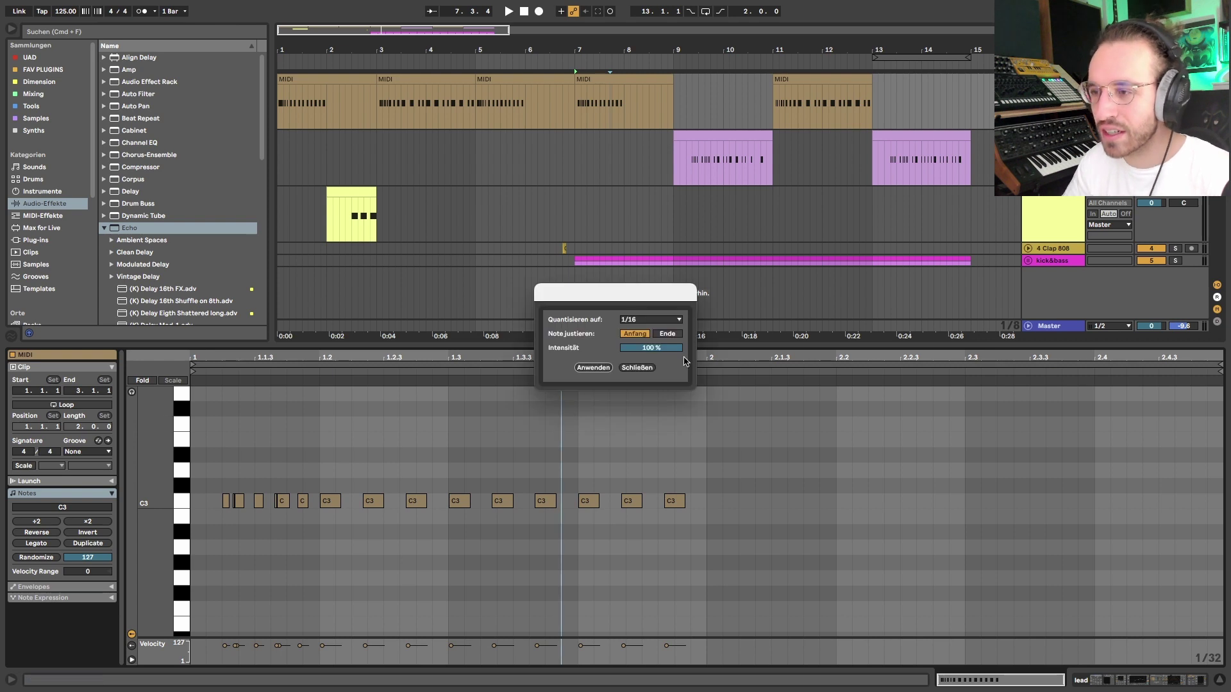
left_click(660, 320)
left_click(668, 388)
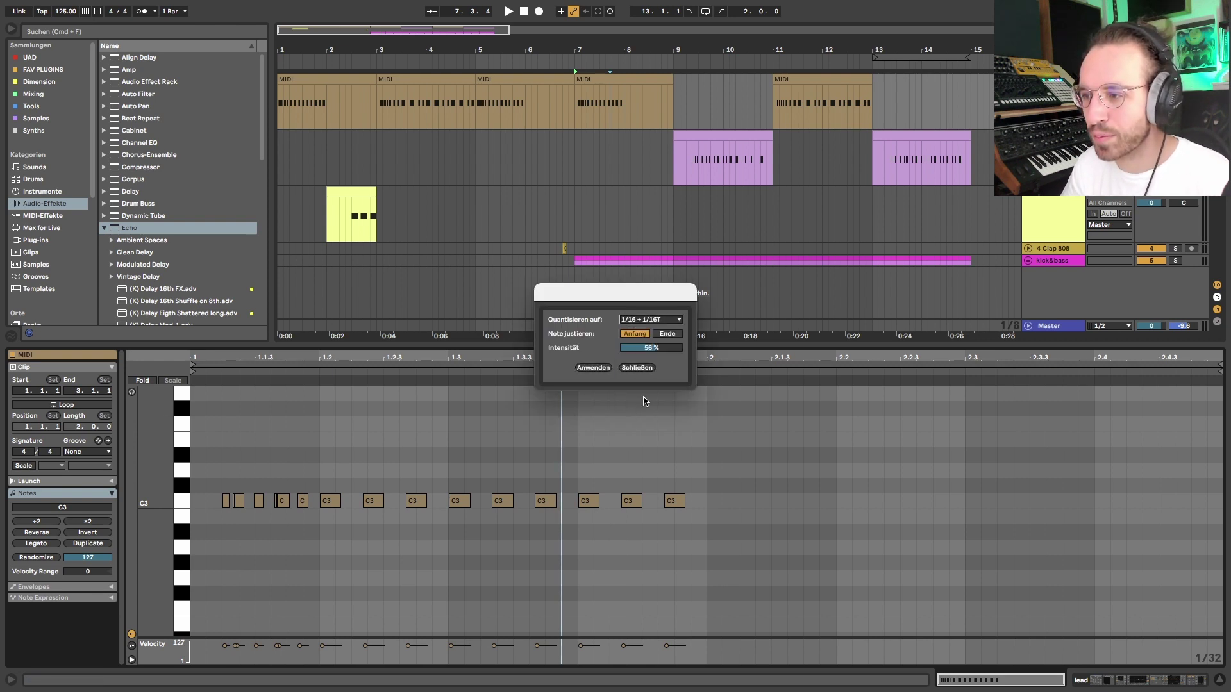
mouse_move(648, 350)
left_mouse_down()
mouse_move(647, 337)
mouse_move(648, 355)
left_mouse_up()
left_click(644, 322)
left_click(640, 390)
left_click(644, 319)
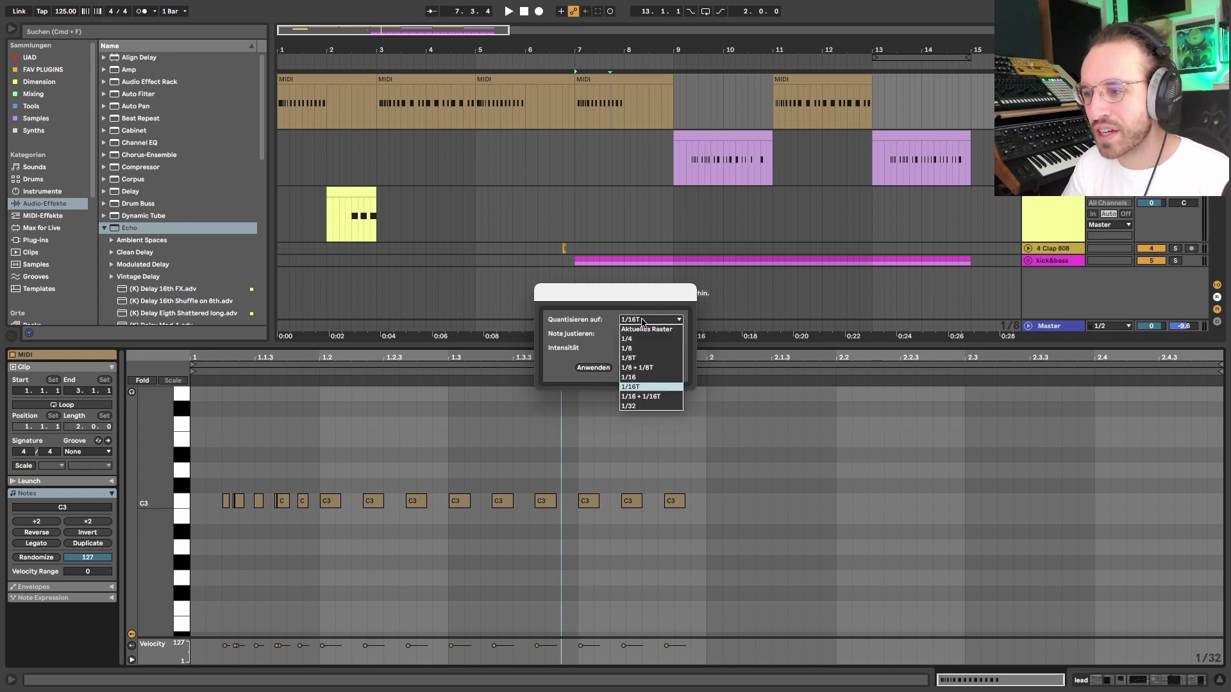
left_click(641, 383)
left_click(641, 368)
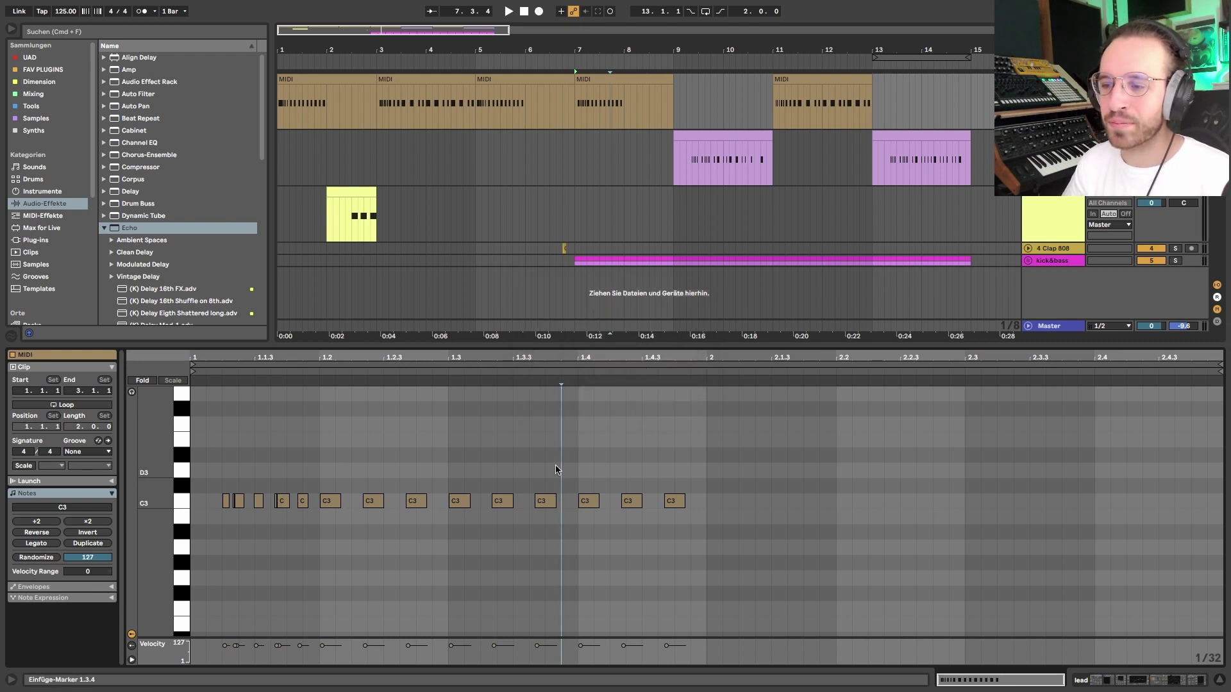
left_click(359, 96)
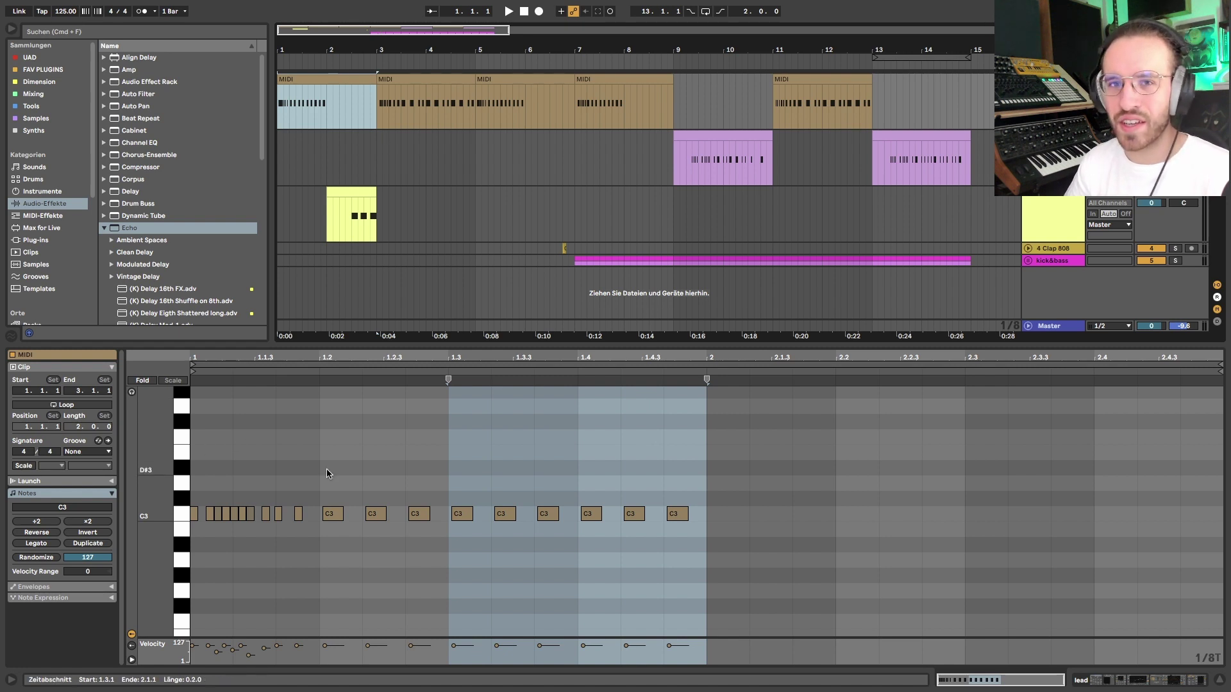
- Select the four C3 notes from 1.2.1 to 1.3.1 and show the lead's devices
scroll(278, 467, "up", 3)
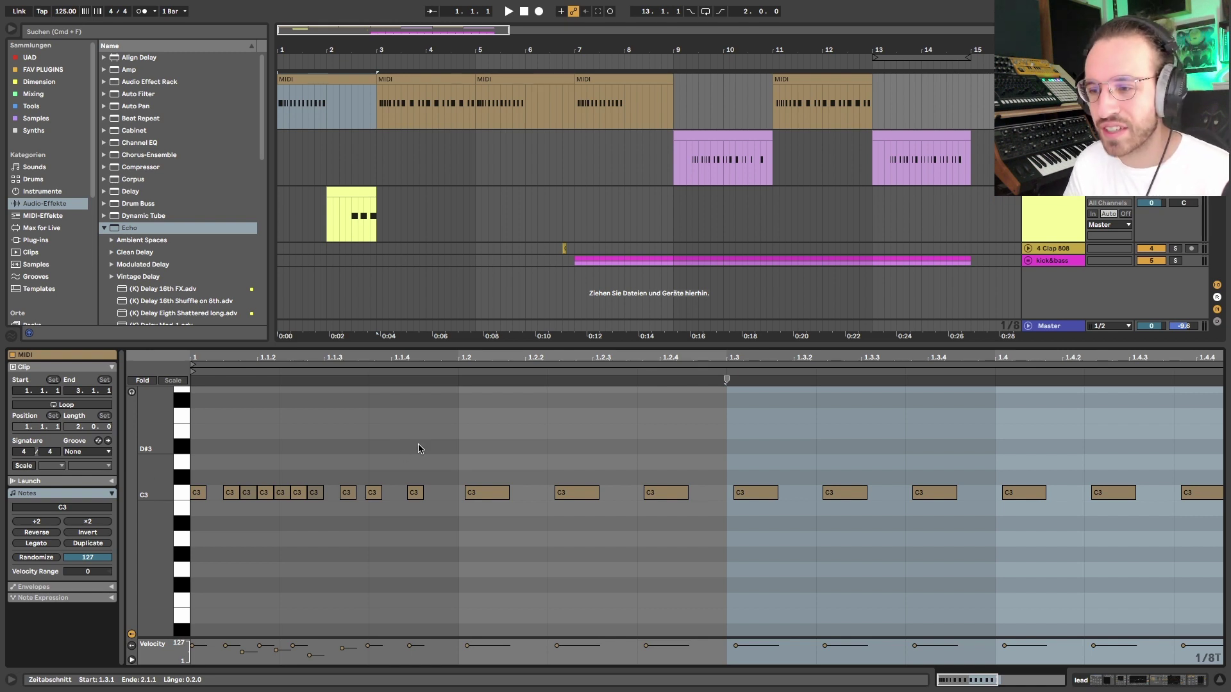
scroll(417, 448, "down", 3)
left_click_drag(317, 473, 464, 548)
key("shift+Tab")
- Show the Arpeggiator Rate automation and drop one section from 1/12 to 1/32
right_click(62, 602)
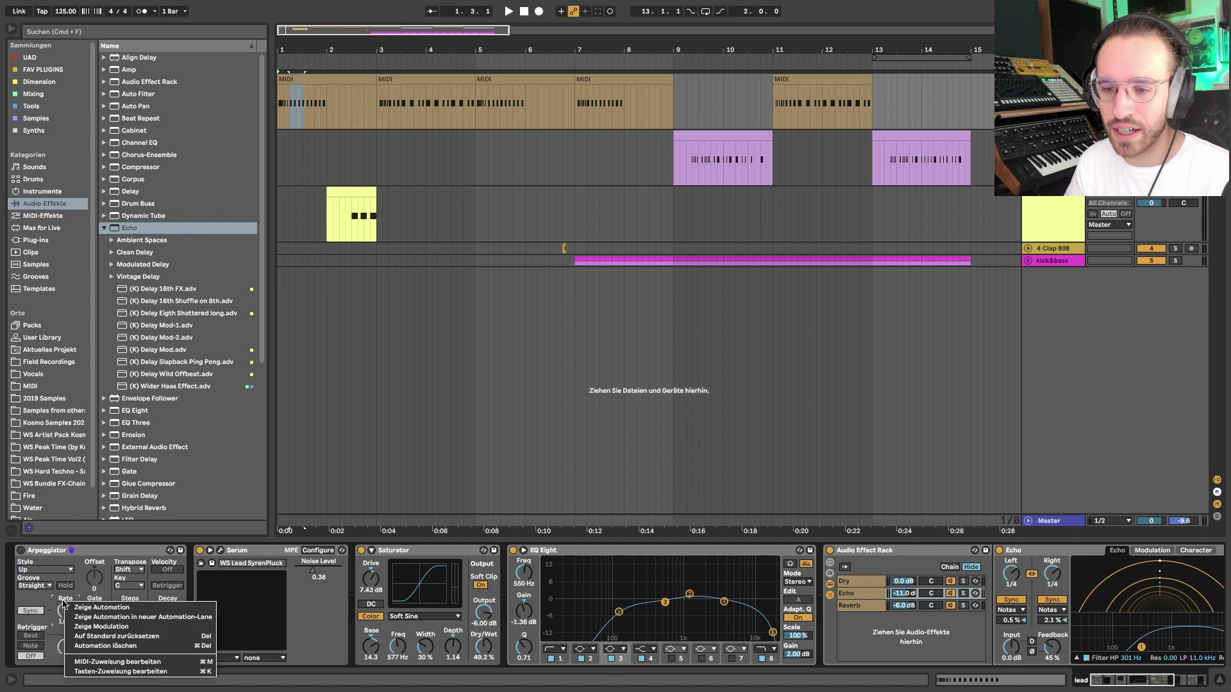
left_click(114, 611)
scroll(292, 227, "up", 3)
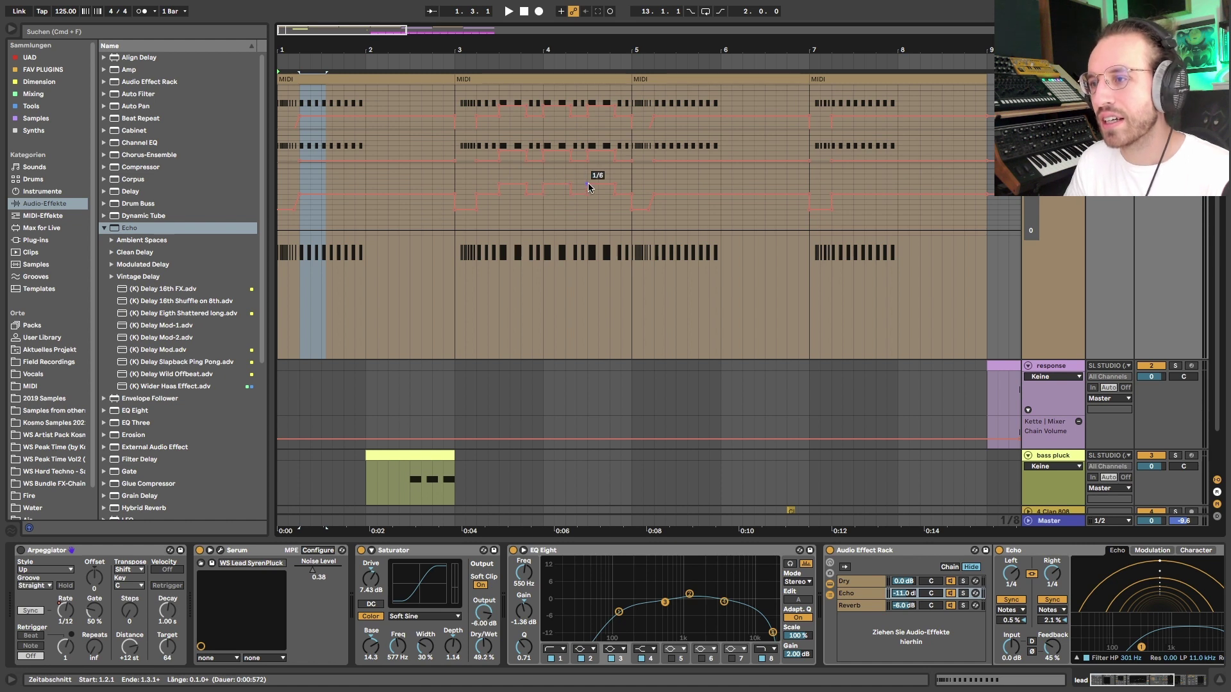
left_click_drag(626, 199, 634, 216)
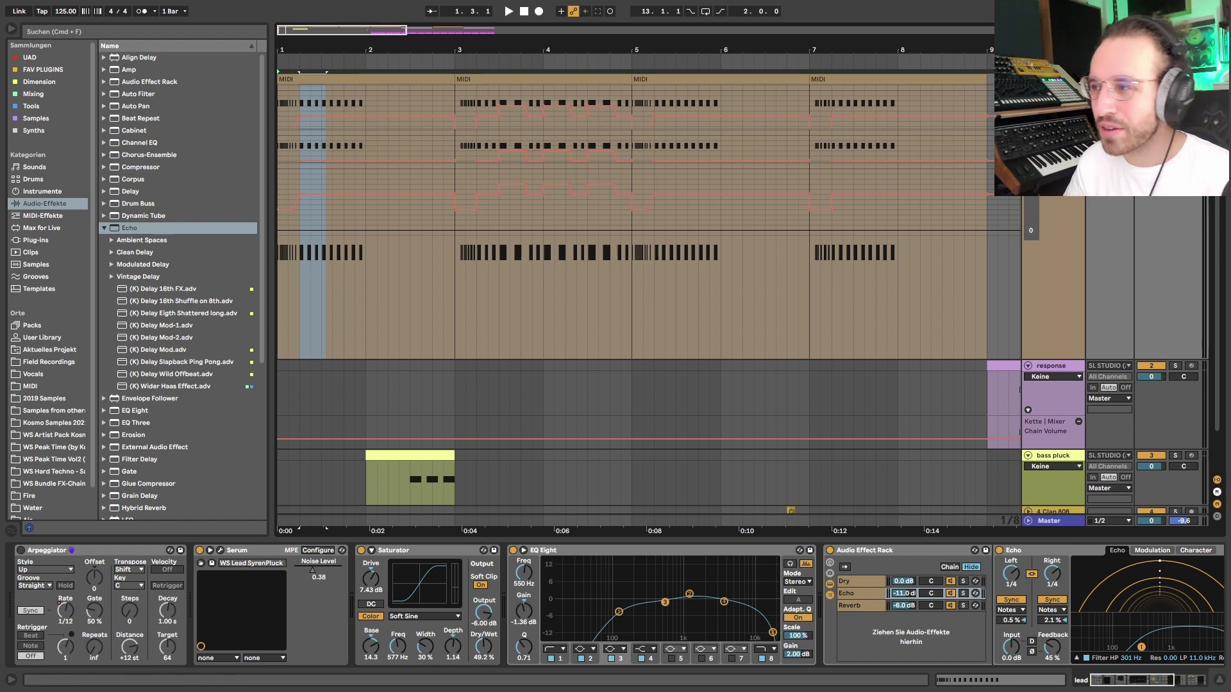
key("Left")
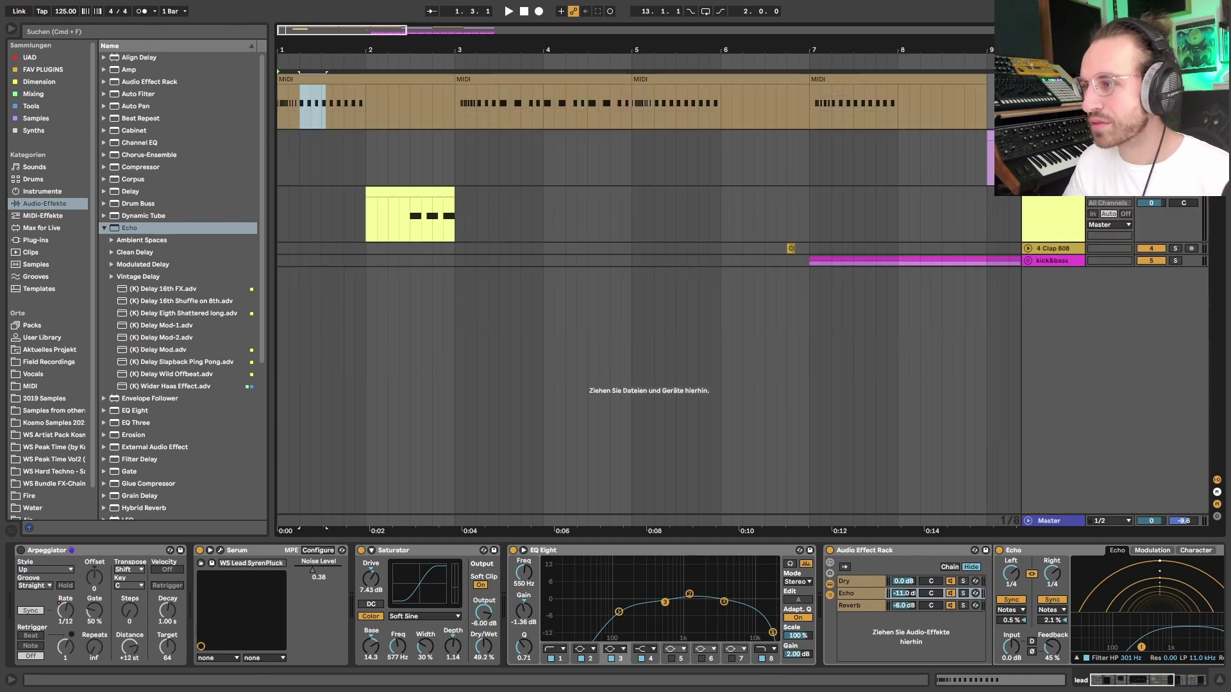
left_click(318, 77)
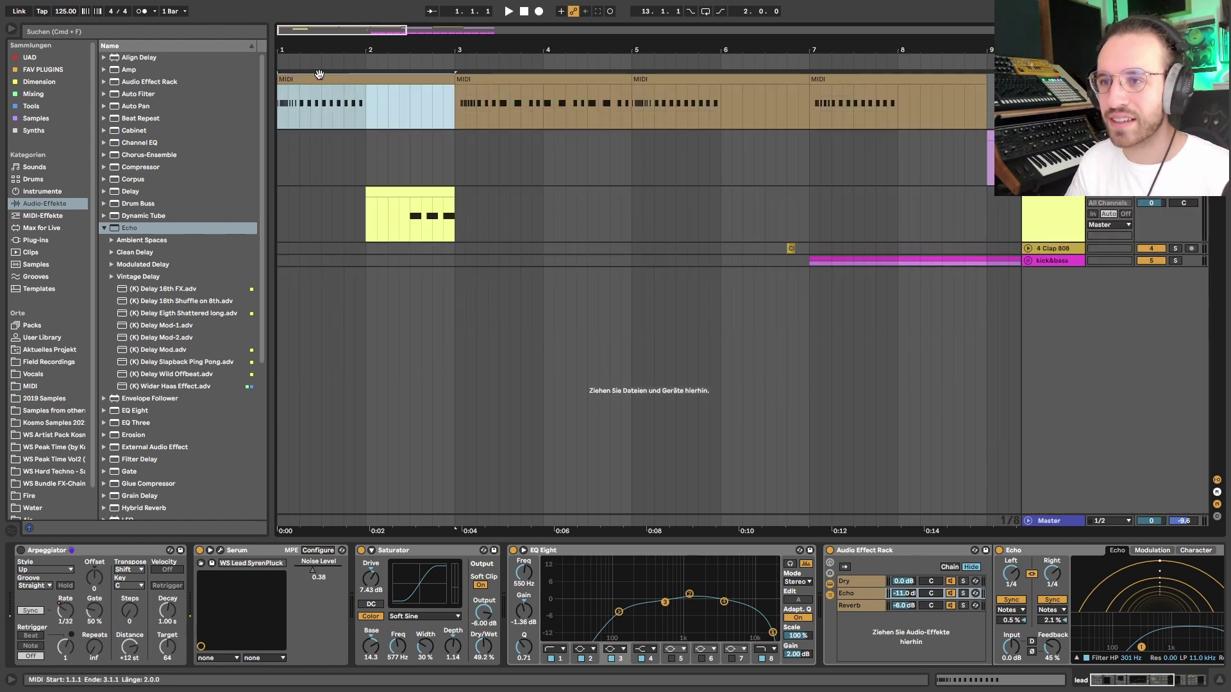
key("space")
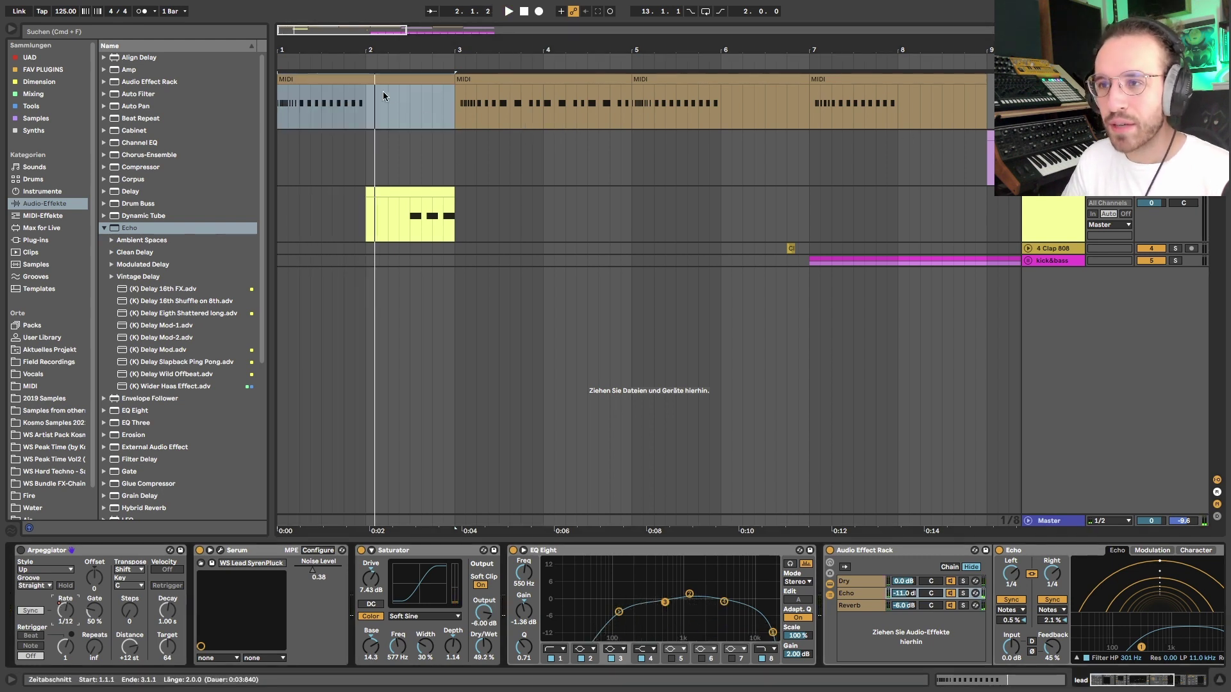
double_click(463, 86)
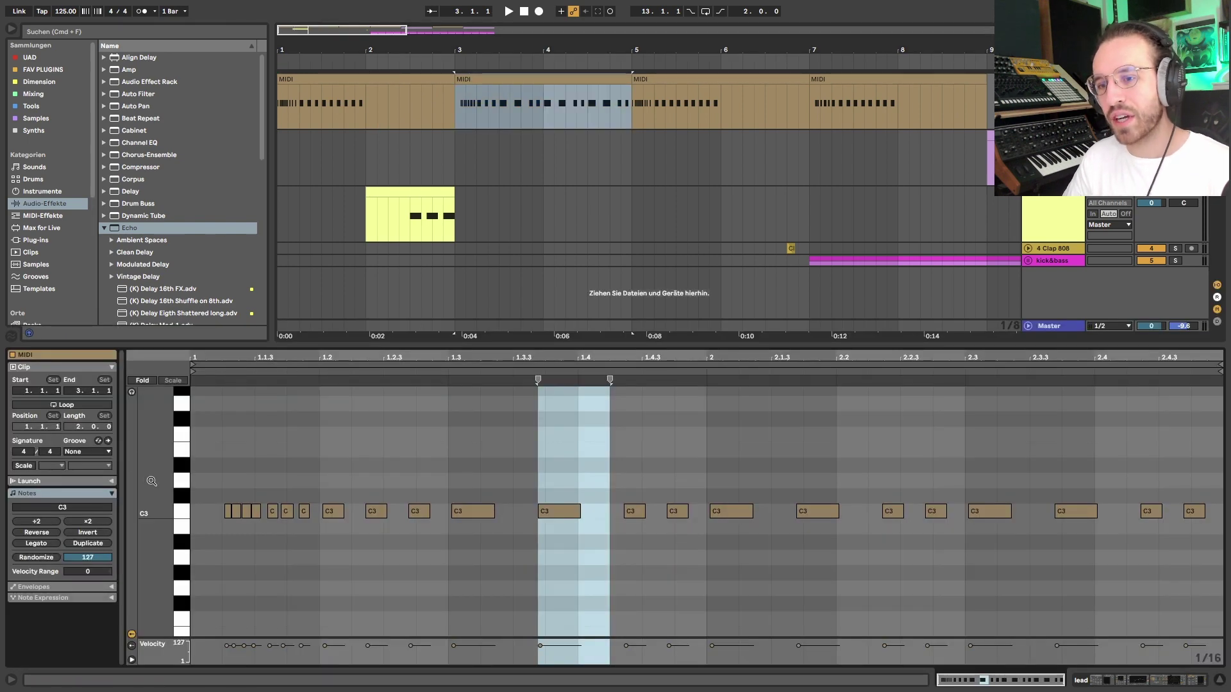
left_click(306, 79)
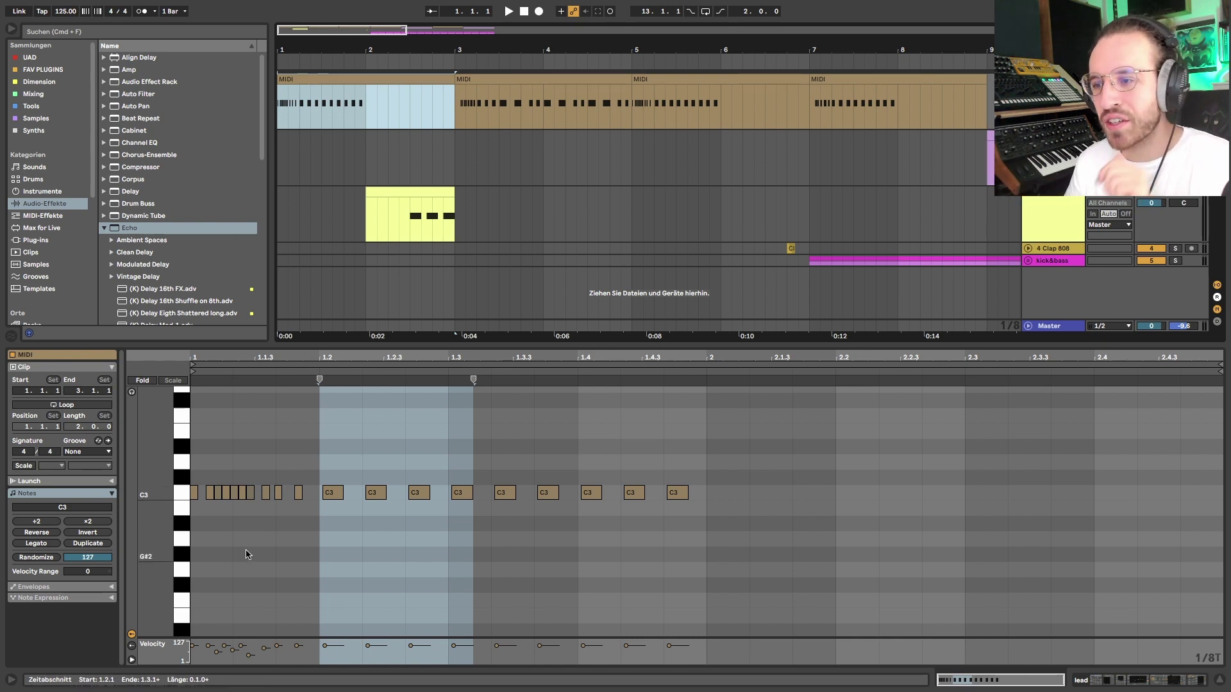
left_click_drag(372, 459, 783, 544)
key("Down")
key("Down")
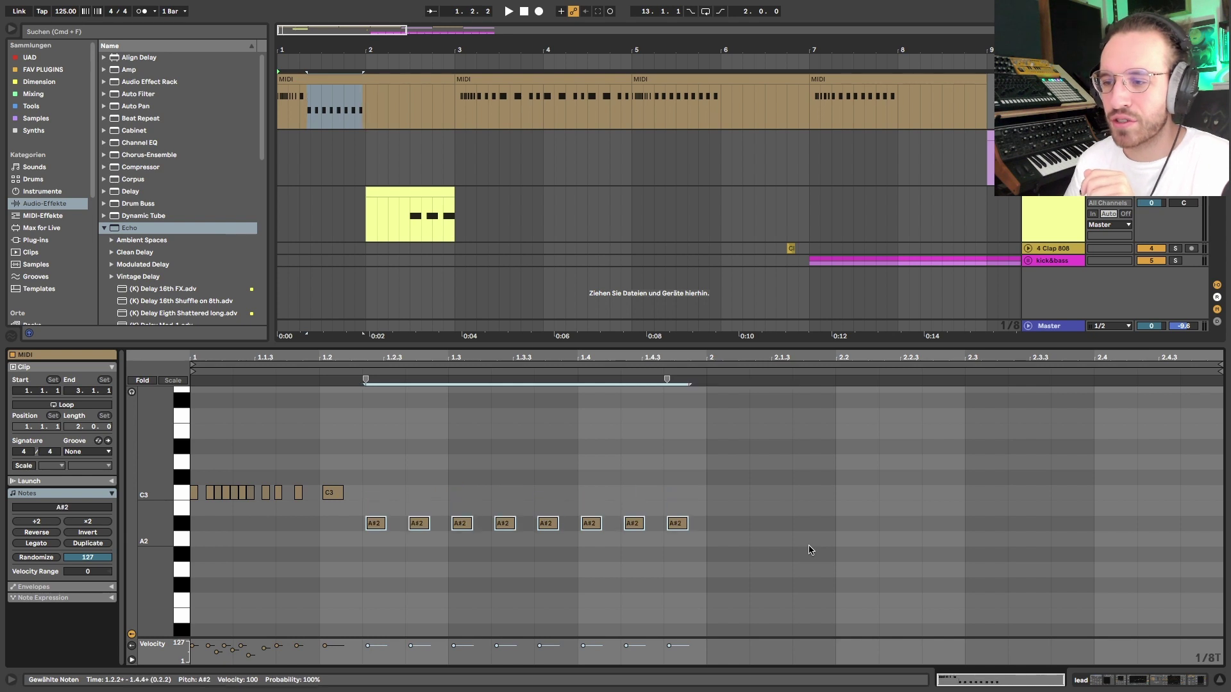
left_click_drag(469, 503, 1033, 648)
key("Up")
key("Up")
key("Up")
key("Down")
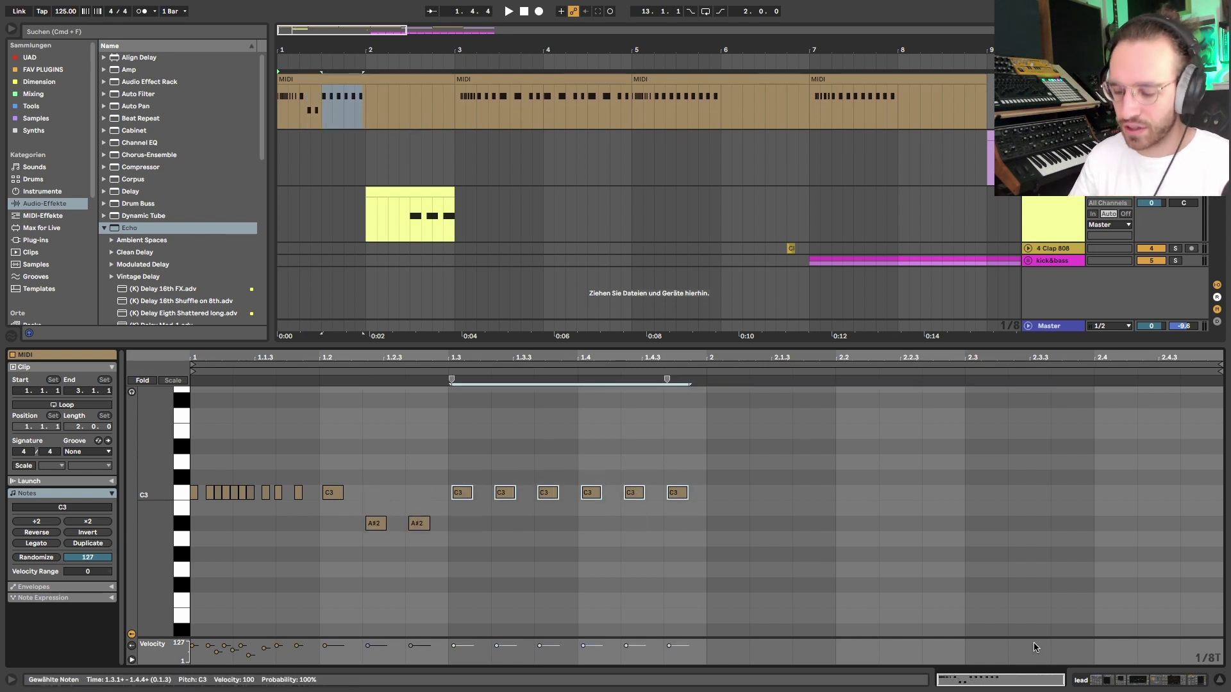
key("super+z")
key("super+z")
key("super+z")
key("super+z")
key("Up")
key("Up")
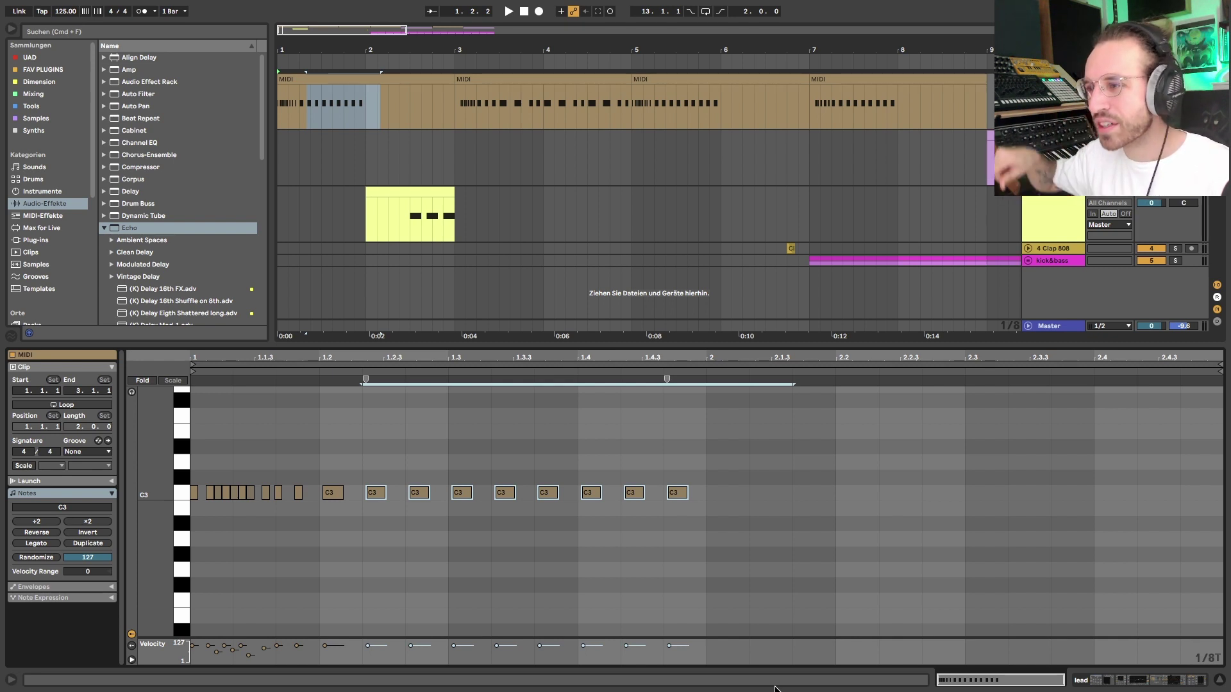
- Switch to the lead's device chain and briefly check the Serum patch
key("shift+Tab")
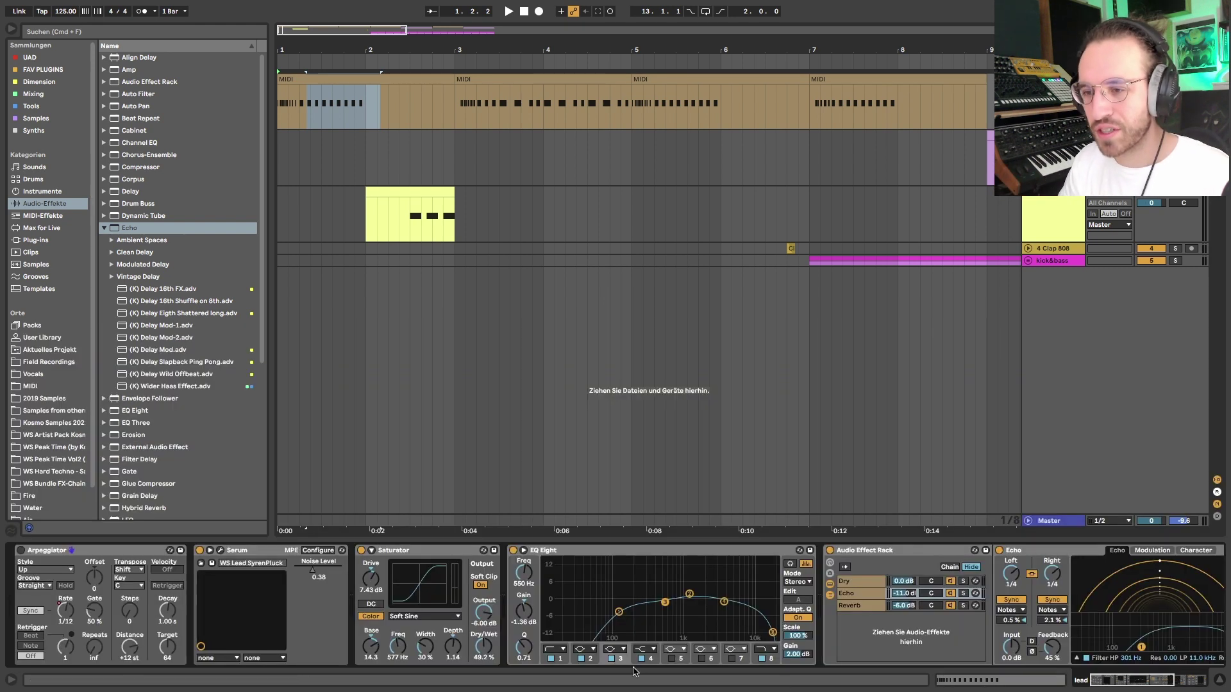
left_click(220, 550)
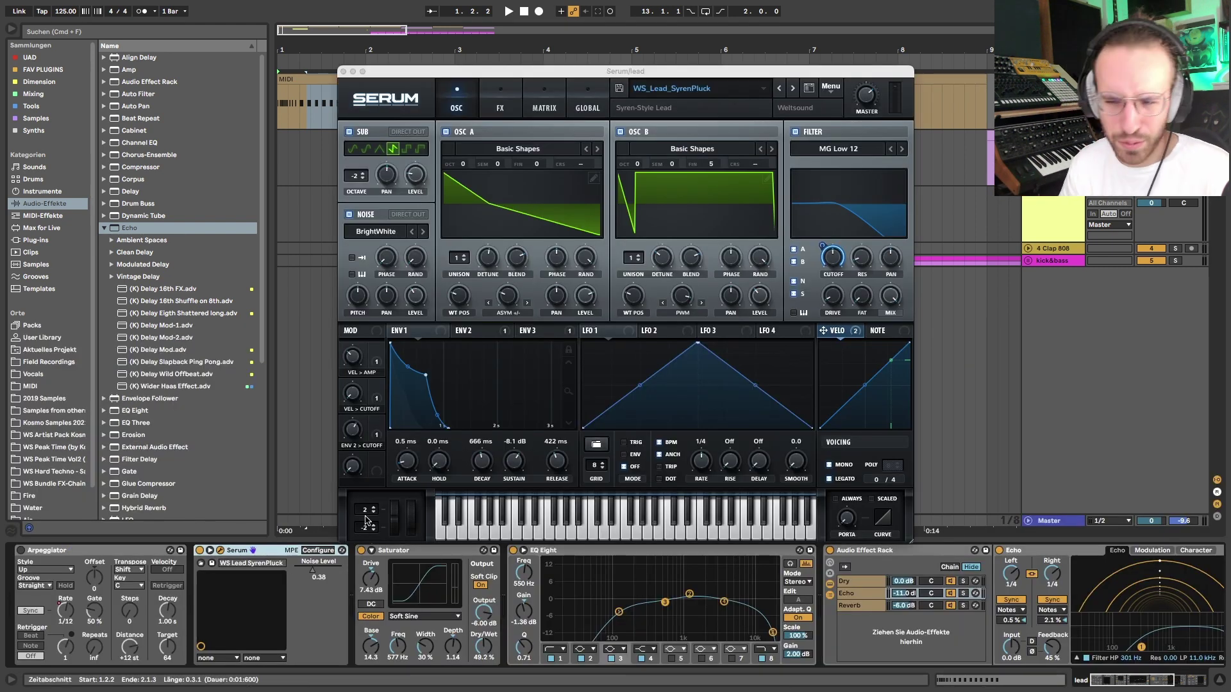
left_click(220, 550)
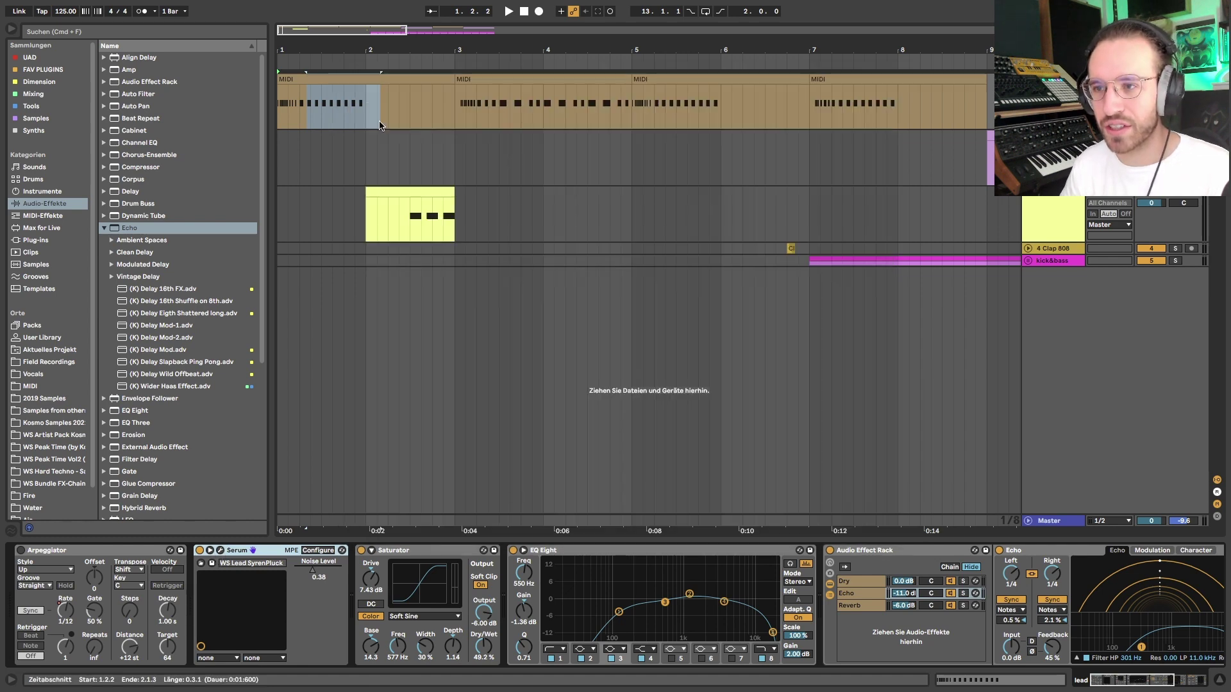
- Show the first lead clip's Pitch Bend envelope over its notes
double_click(331, 73)
left_click(40, 588)
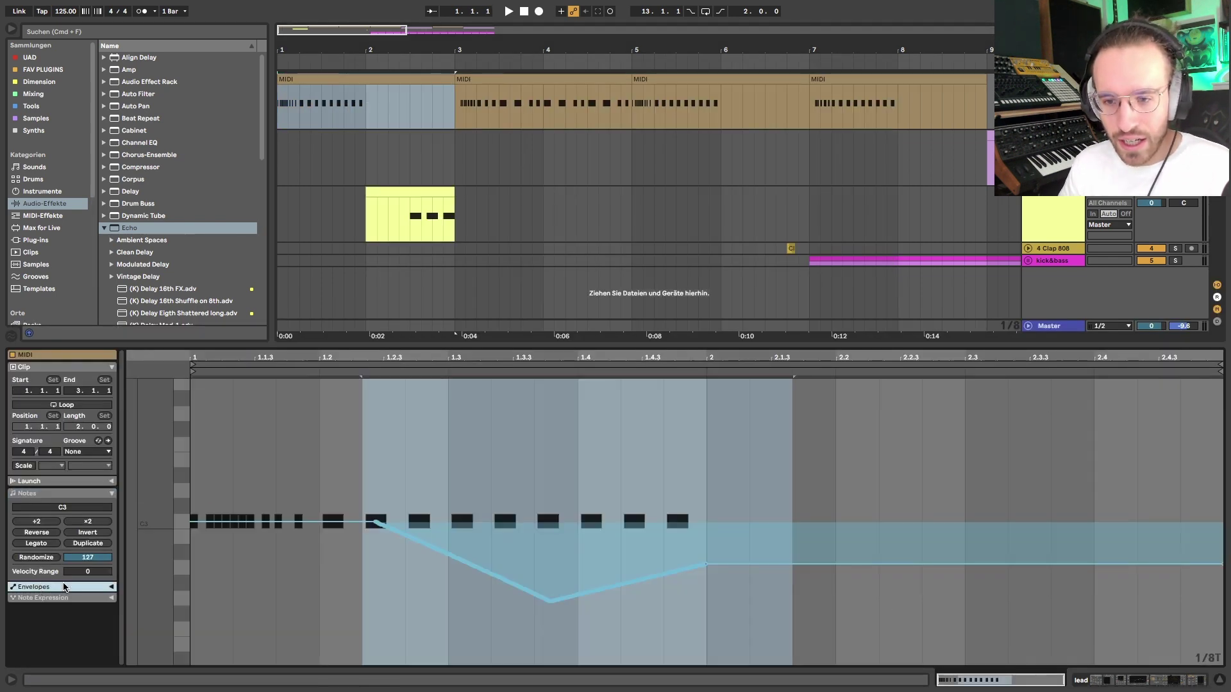
left_click(110, 588)
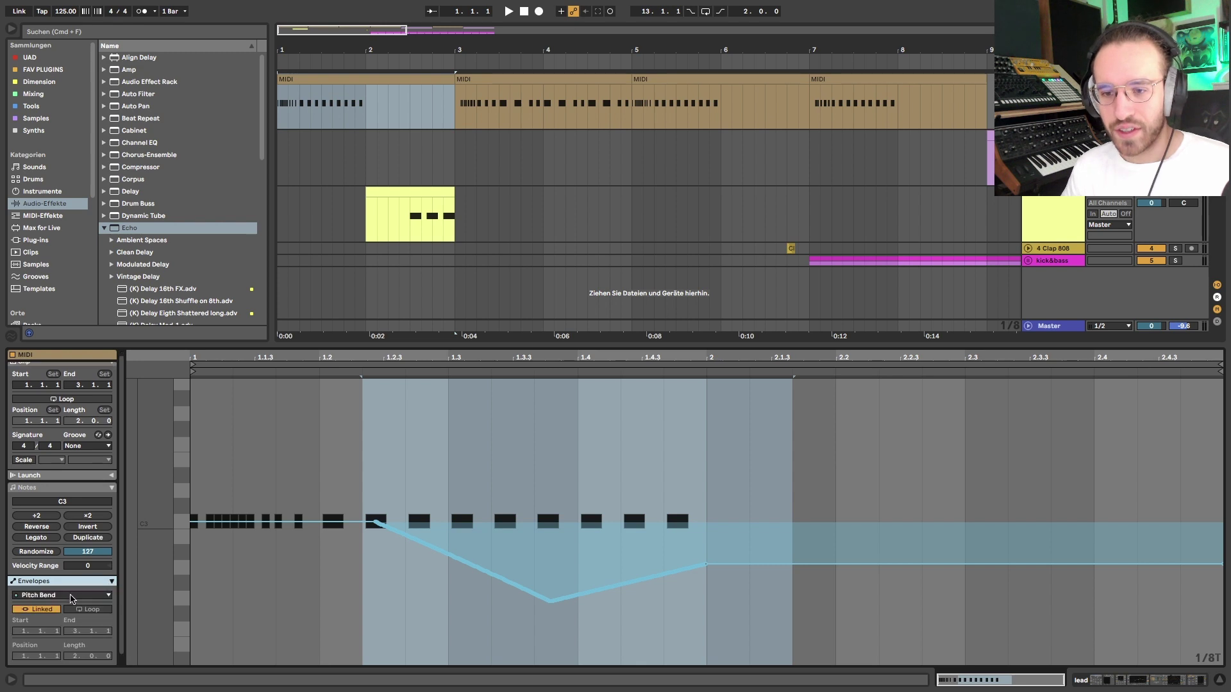
left_click(255, 452)
left_click_drag(199, 467, 549, 494)
- Compare the pitch bend in the bar 3–5, 5–7 and 7–9 lead clips
left_click(502, 78)
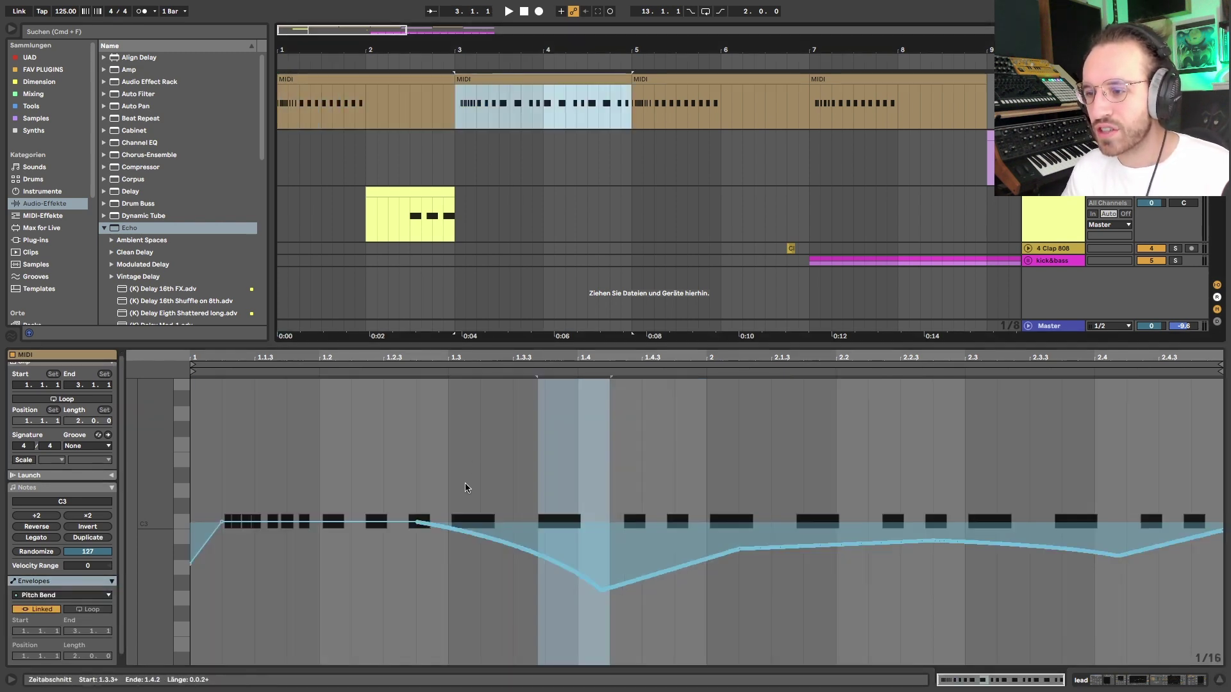
left_click(450, 448)
left_click(664, 82)
scroll(663, 81, "right", 5)
left_click(703, 82)
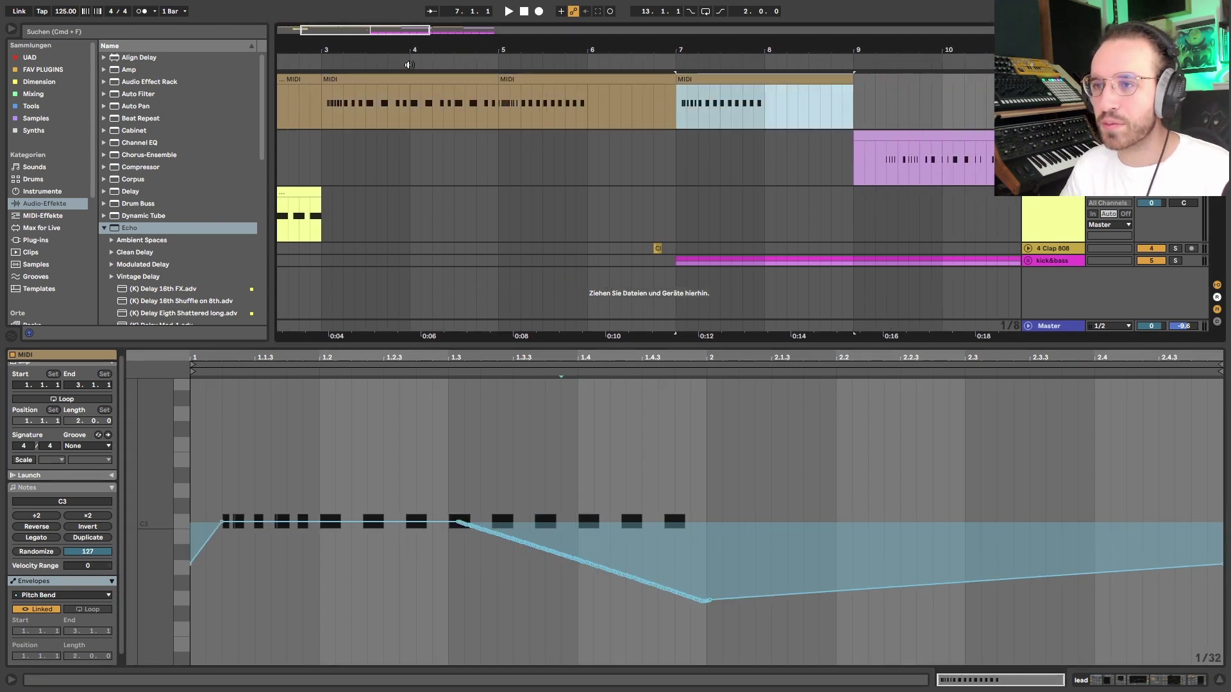
scroll(452, 117, "left", 3)
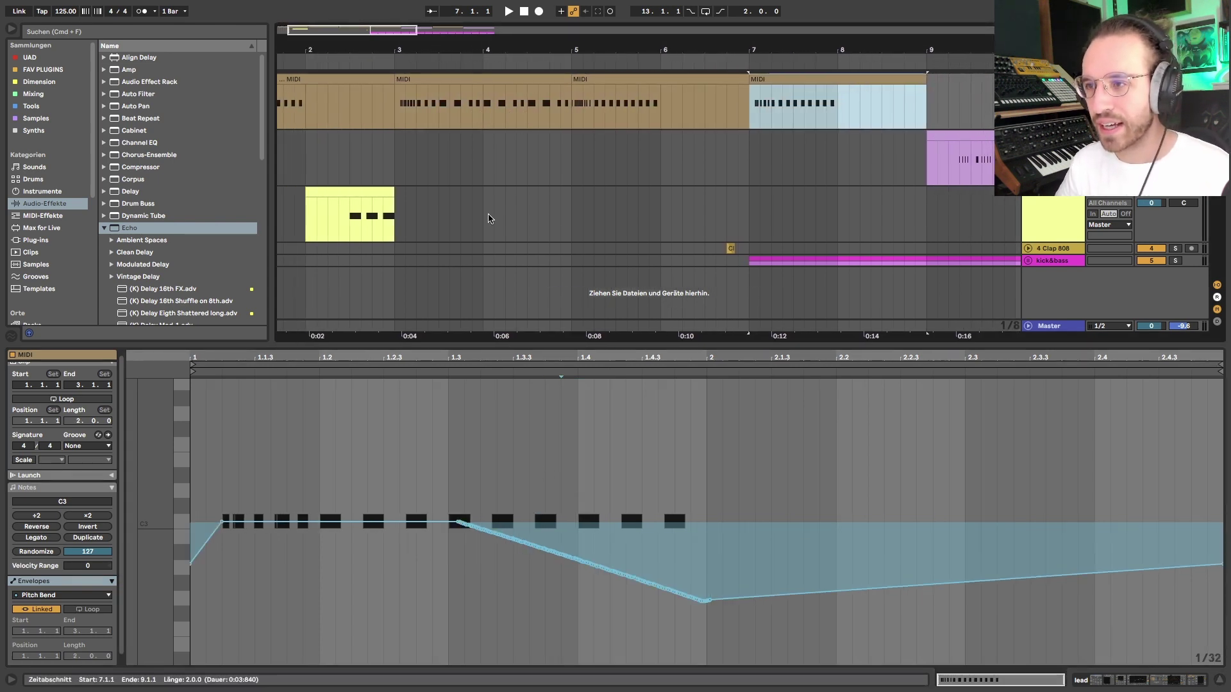
left_click(431, 80)
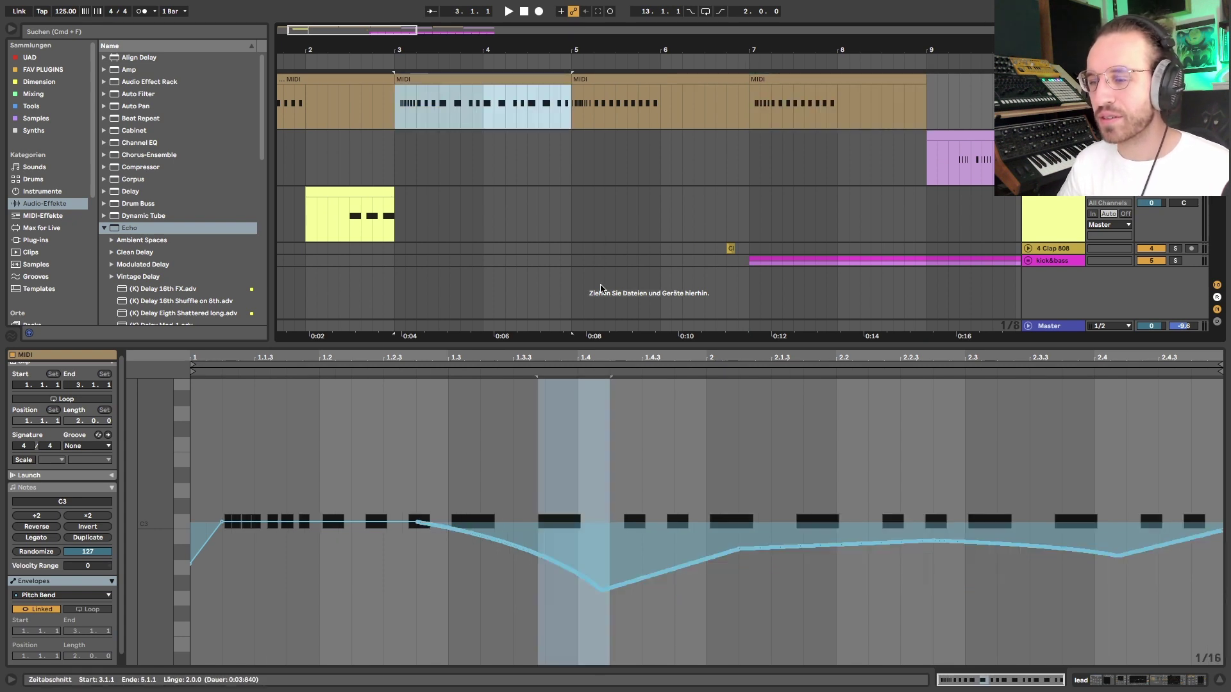
left_click(368, 80)
- Step back to the first lead clip and play it to hear the pitch-bend dip
key("Right")
key("Right")
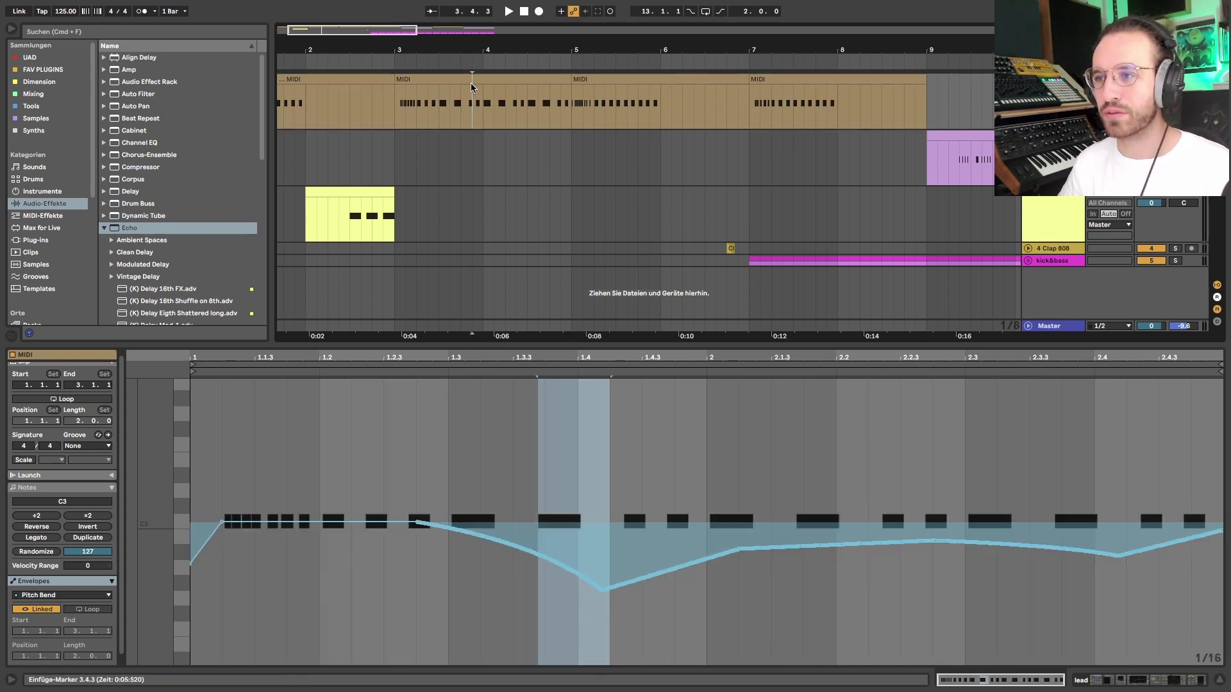
key("Left")
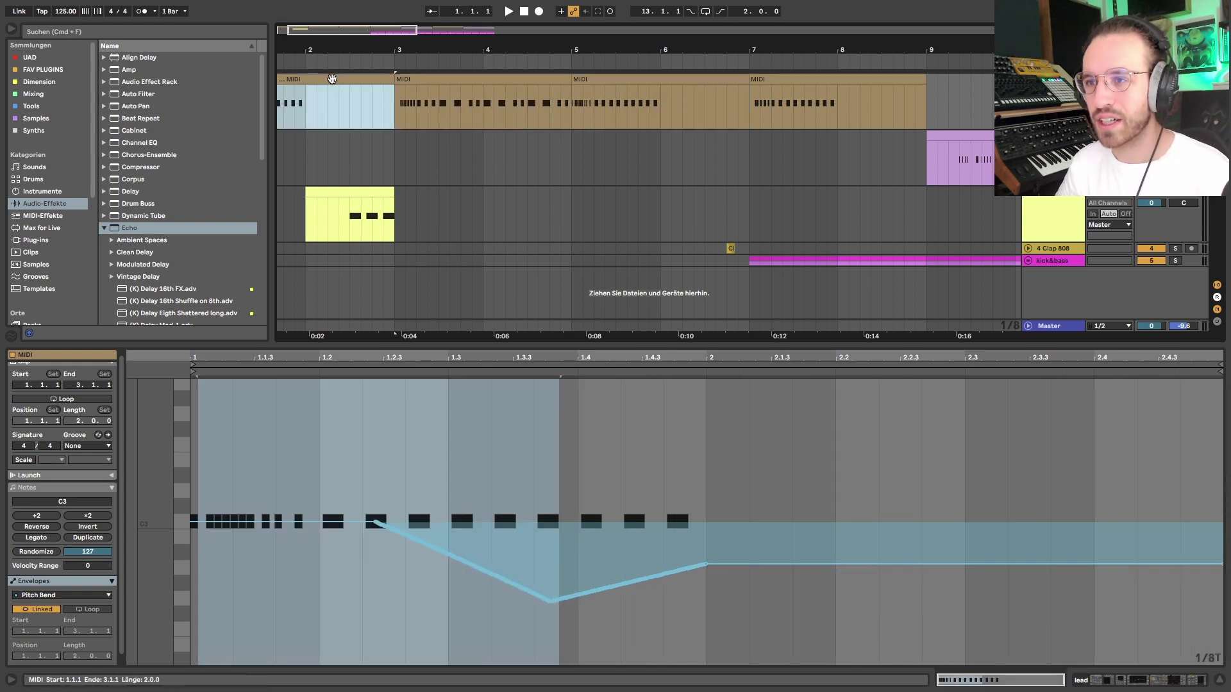
key("Left")
key("space")
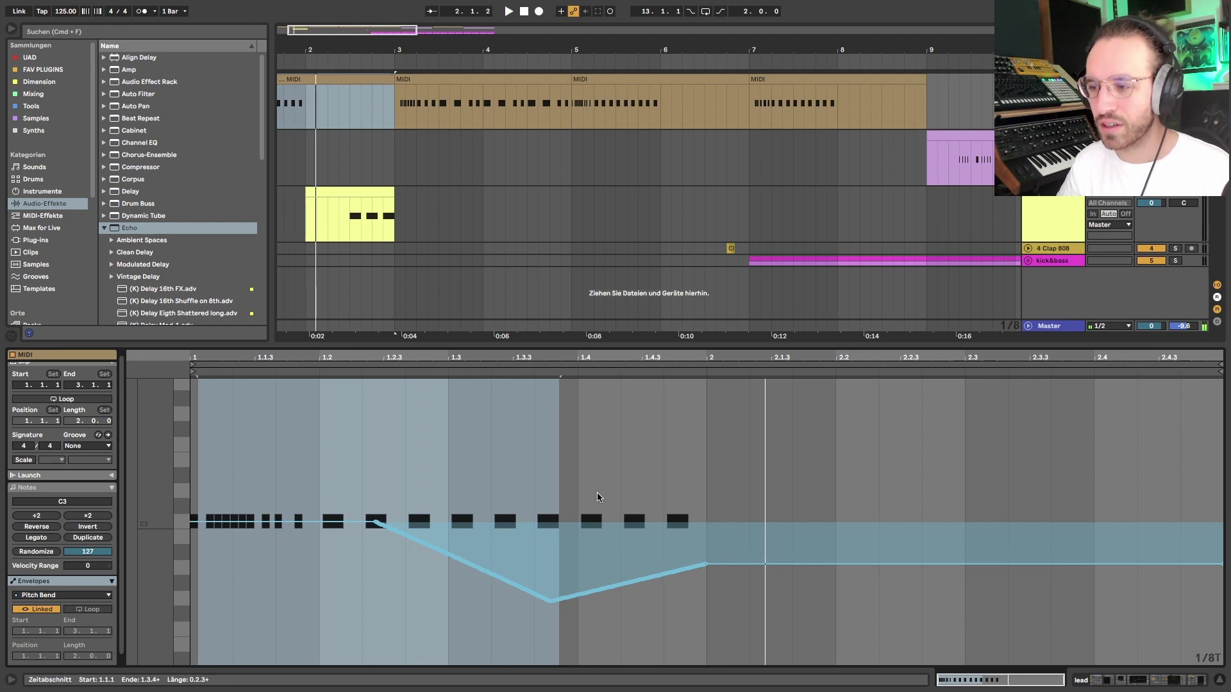
left_click(468, 91)
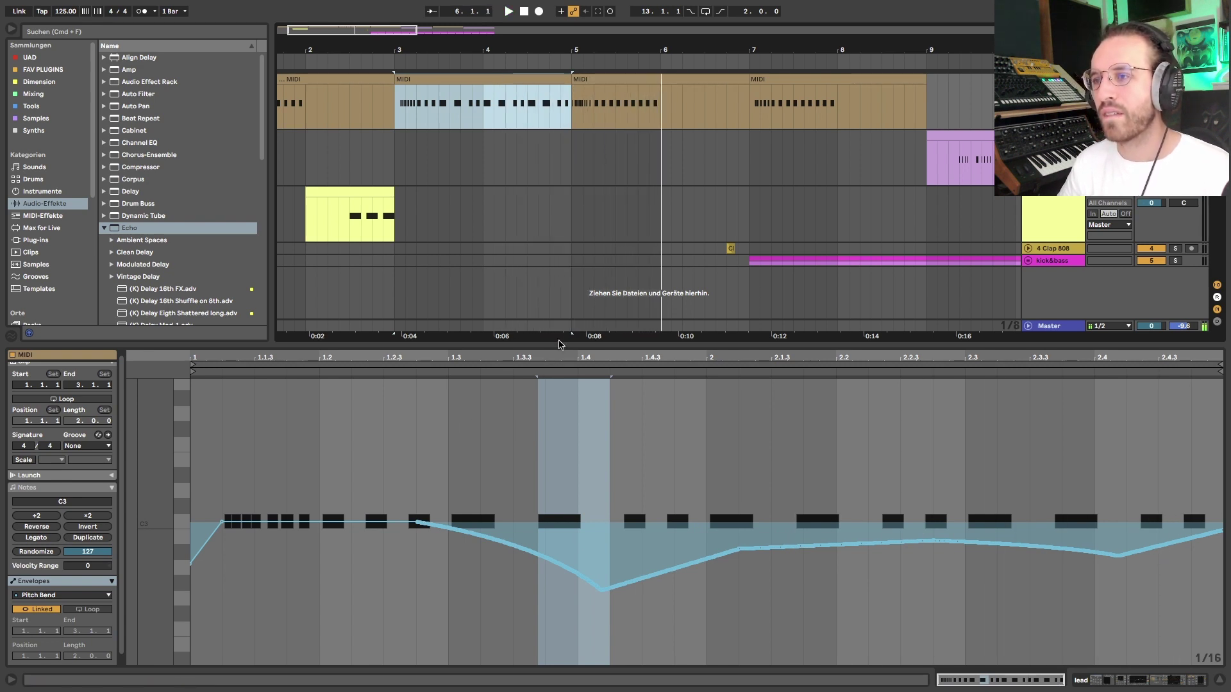
scroll(456, 203, "left", 2)
left_click(298, 96)
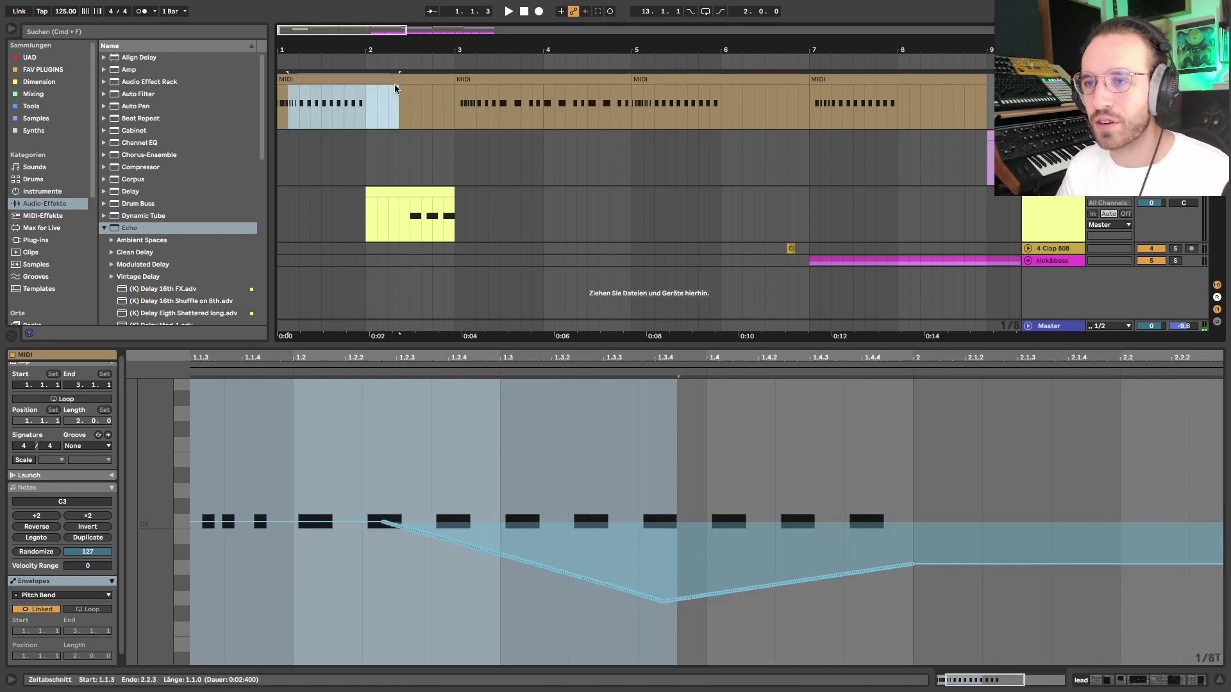
- Audition the lead through the Serum patch window, then close it
left_click(364, 111)
key("shift+Tab")
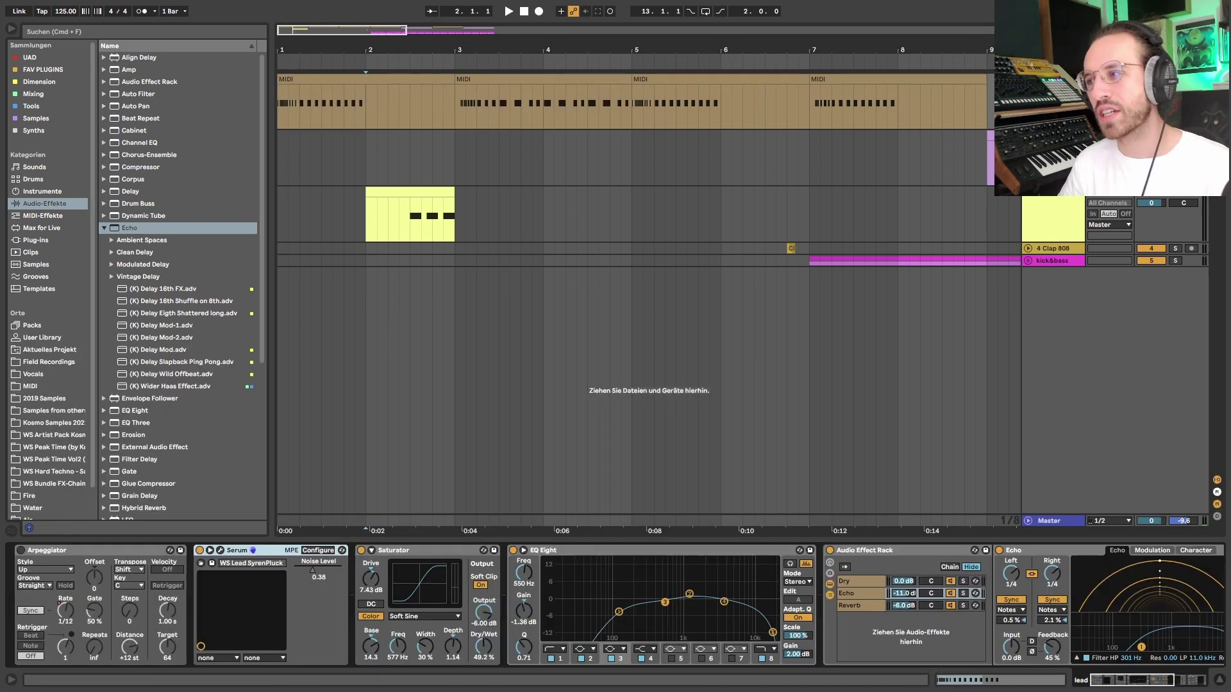
left_click(220, 550)
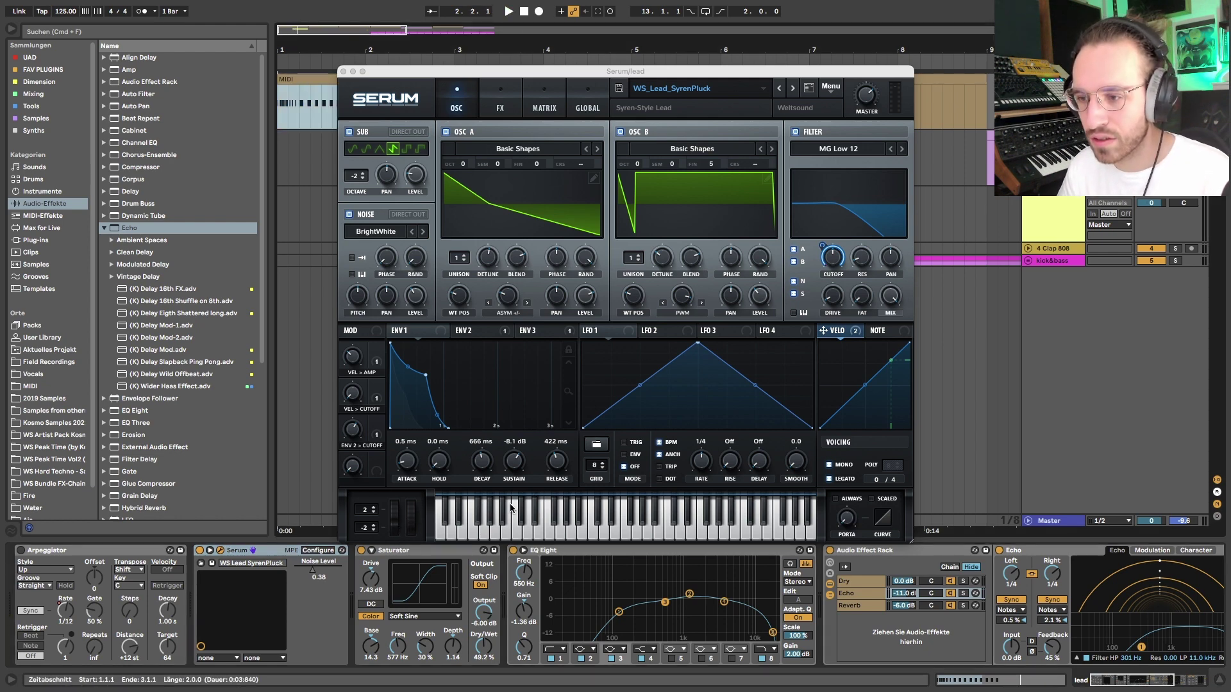
key("space")
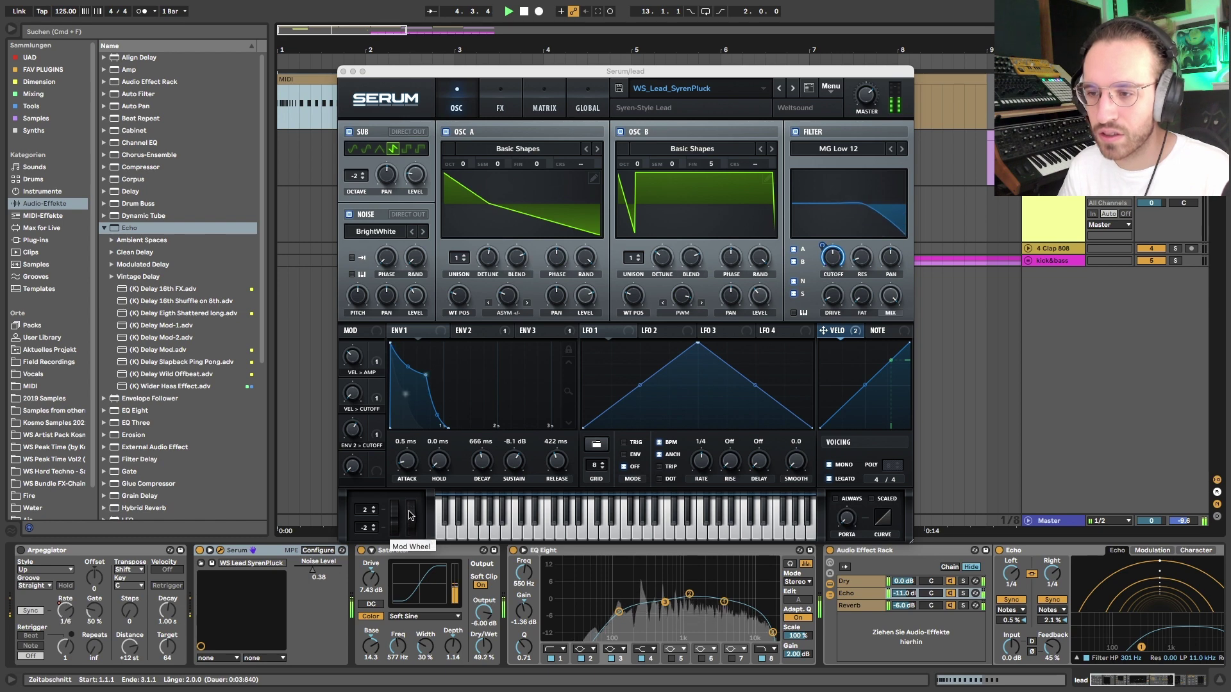
key("space")
left_click(344, 71)
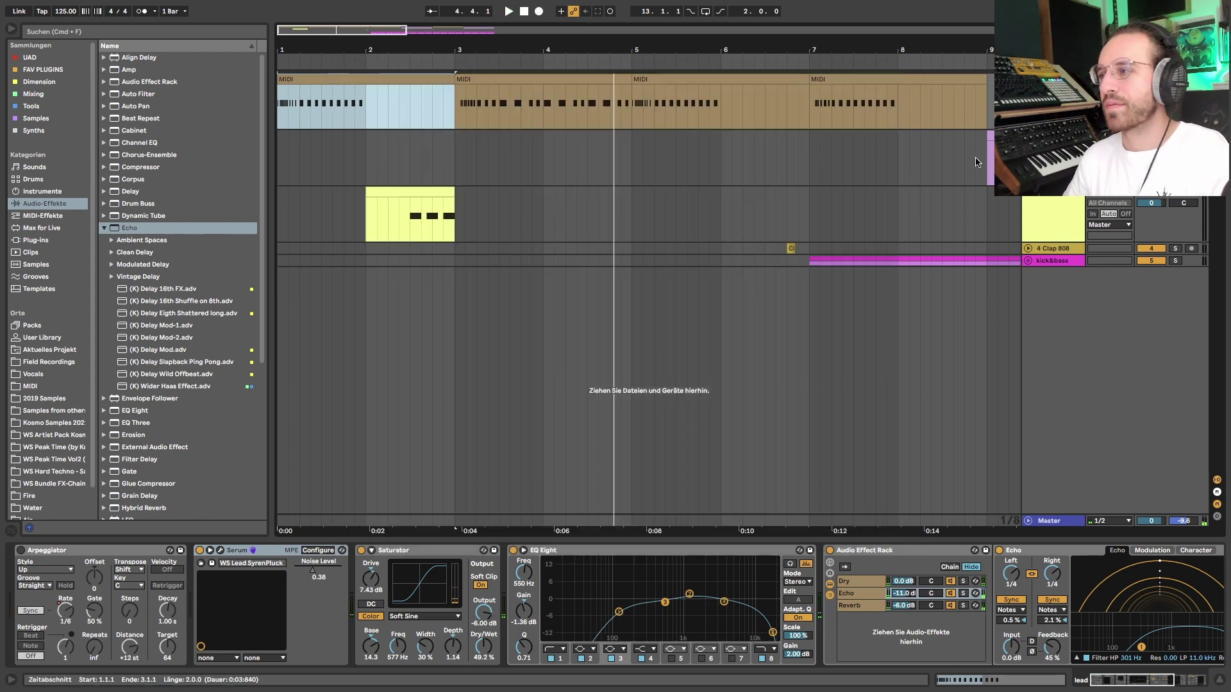
- Bypass the Audio Effect Rack holding Saturator and EQ Eight and play the lead
scroll(603, 582, "right", 10)
scroll(449, 571, "left", 6)
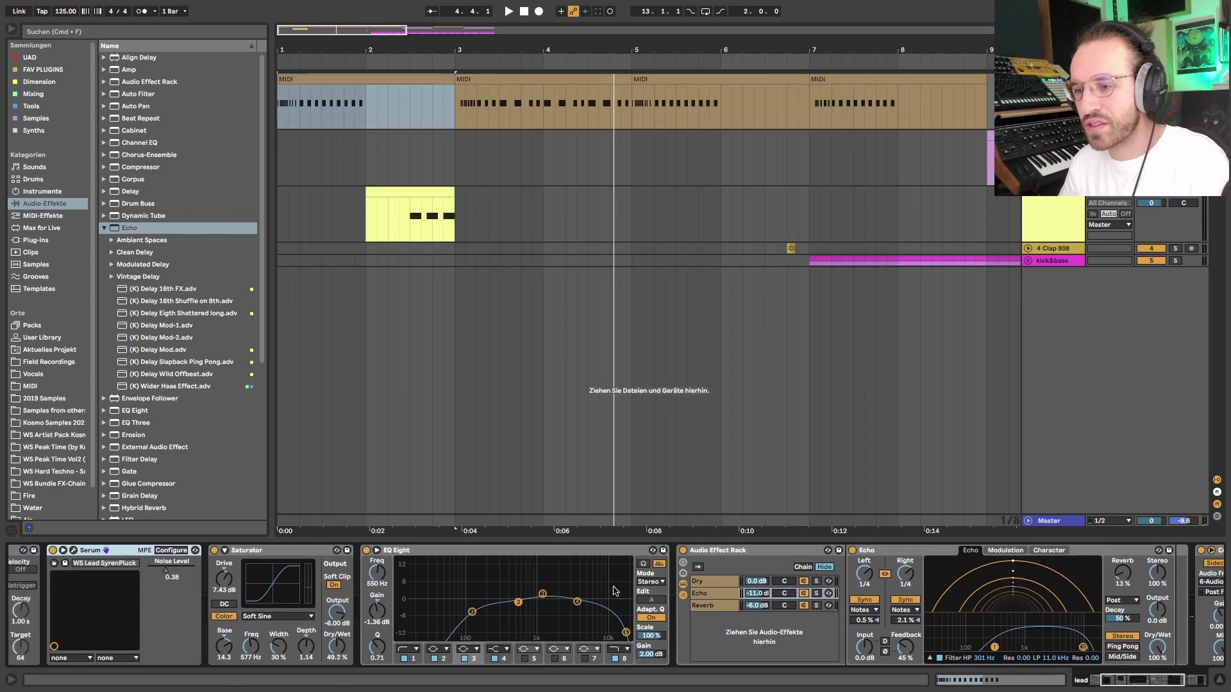
scroll(286, 555, "right", 5)
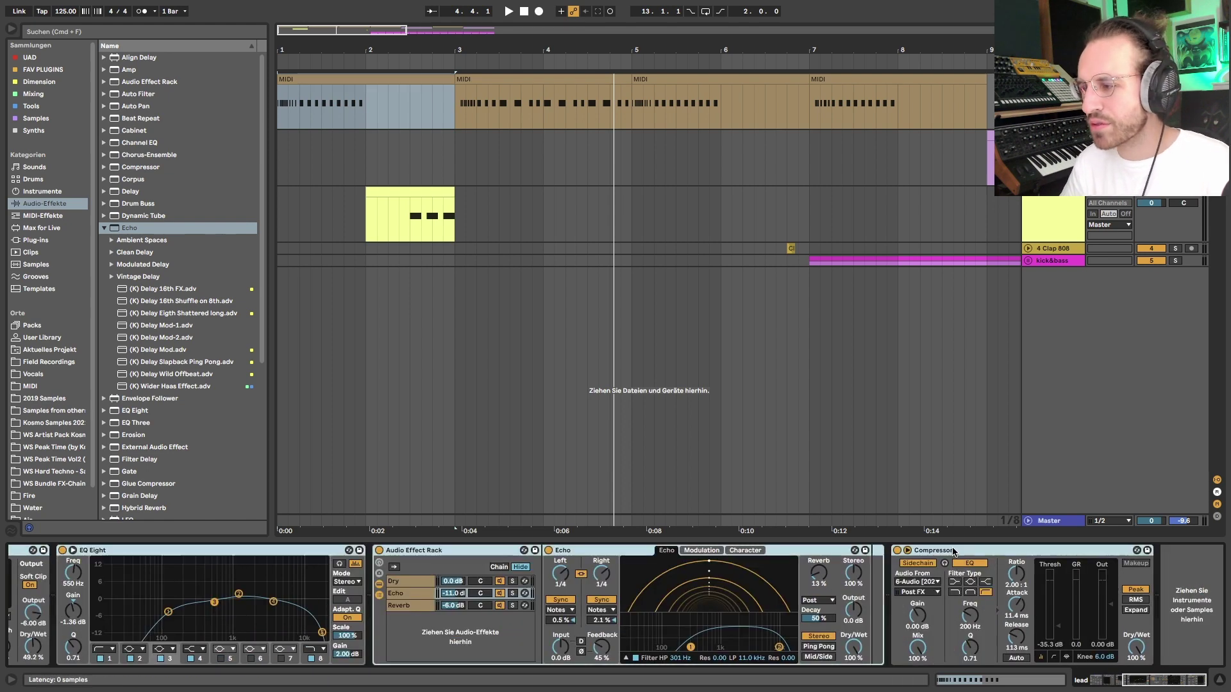
scroll(357, 559, "left", 7)
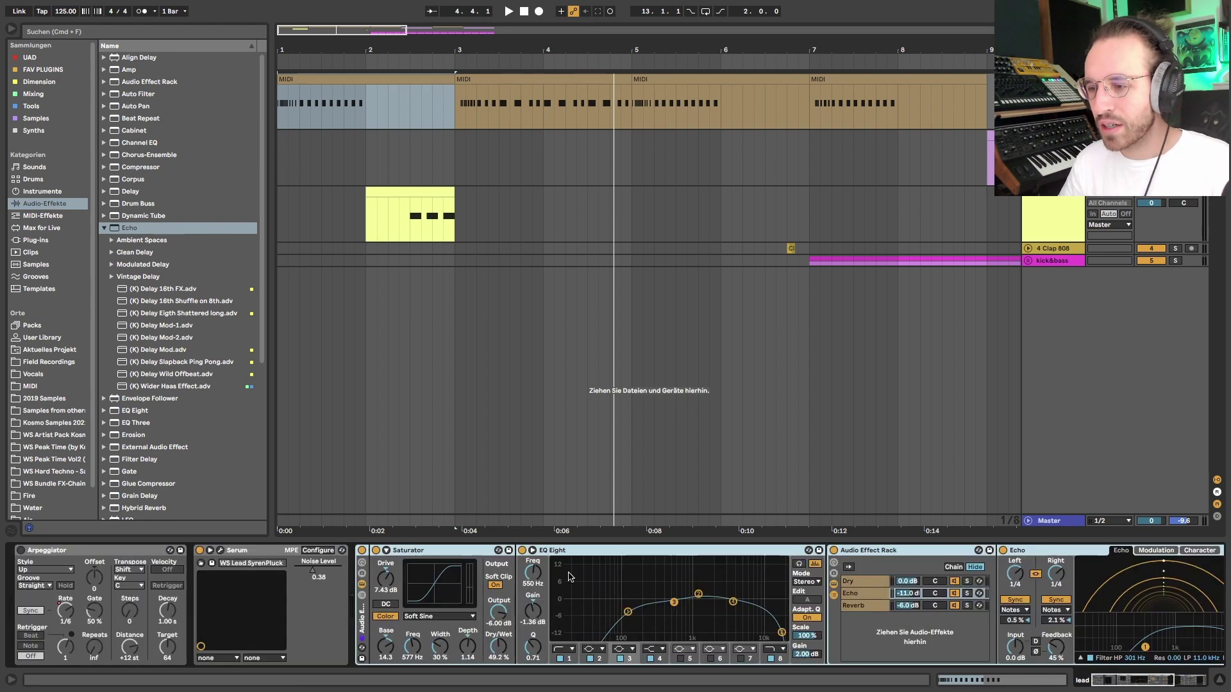
left_click(361, 550)
key("space")
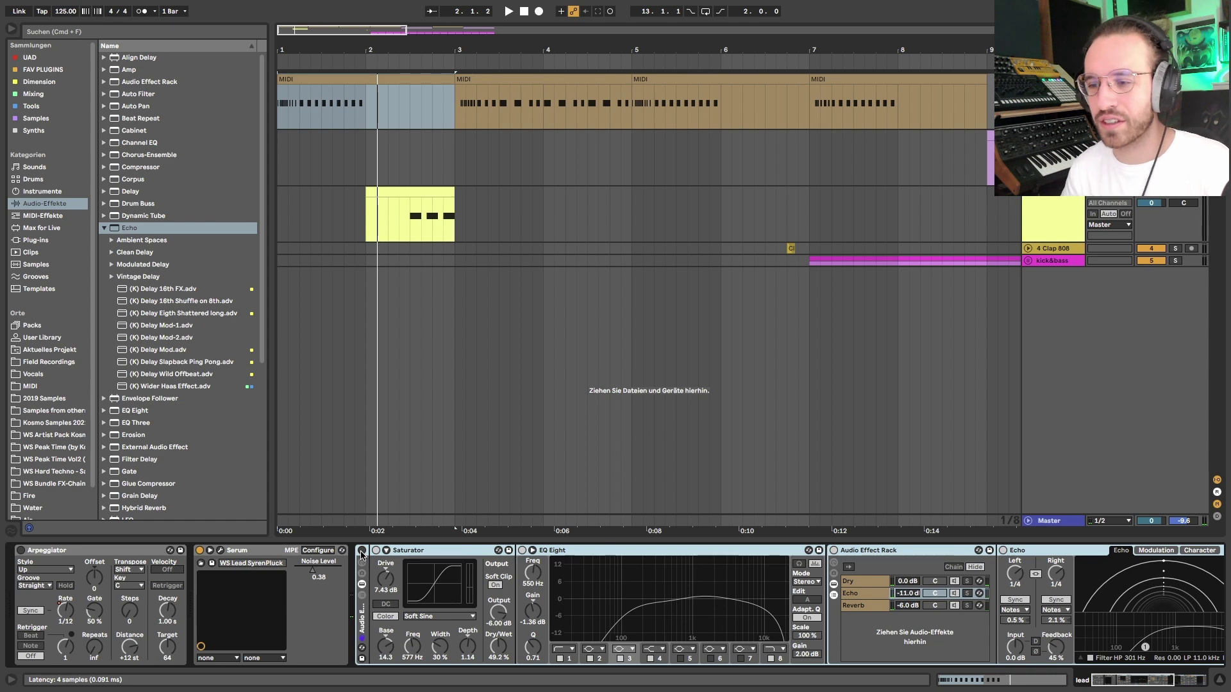
key("space")
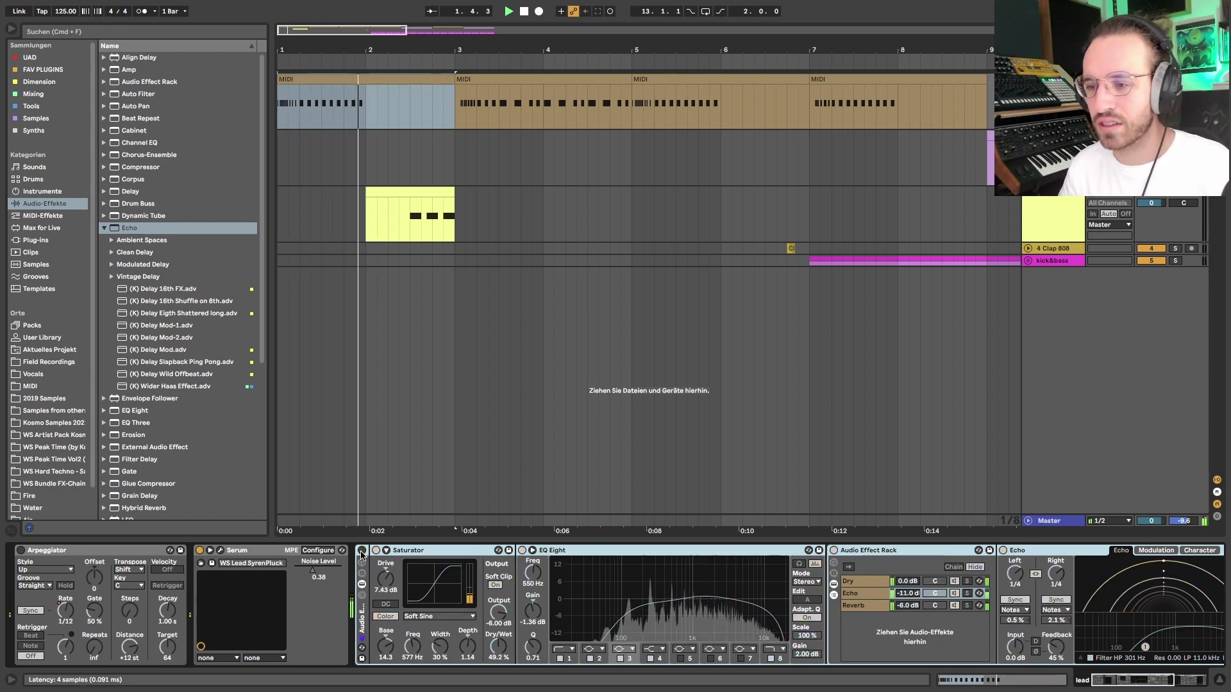
- Open the Serum editor on WS_Lead_SyrenPluck and drag it further left
left_click(221, 551)
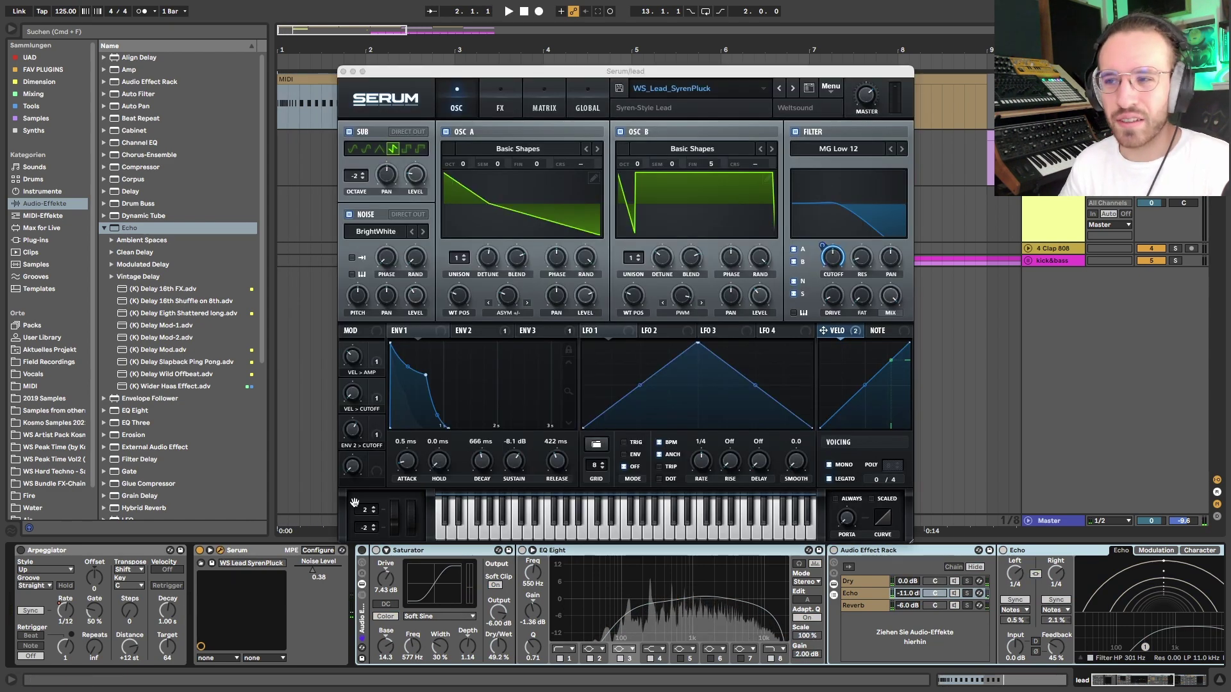
left_click_drag(590, 76, 402, 71)
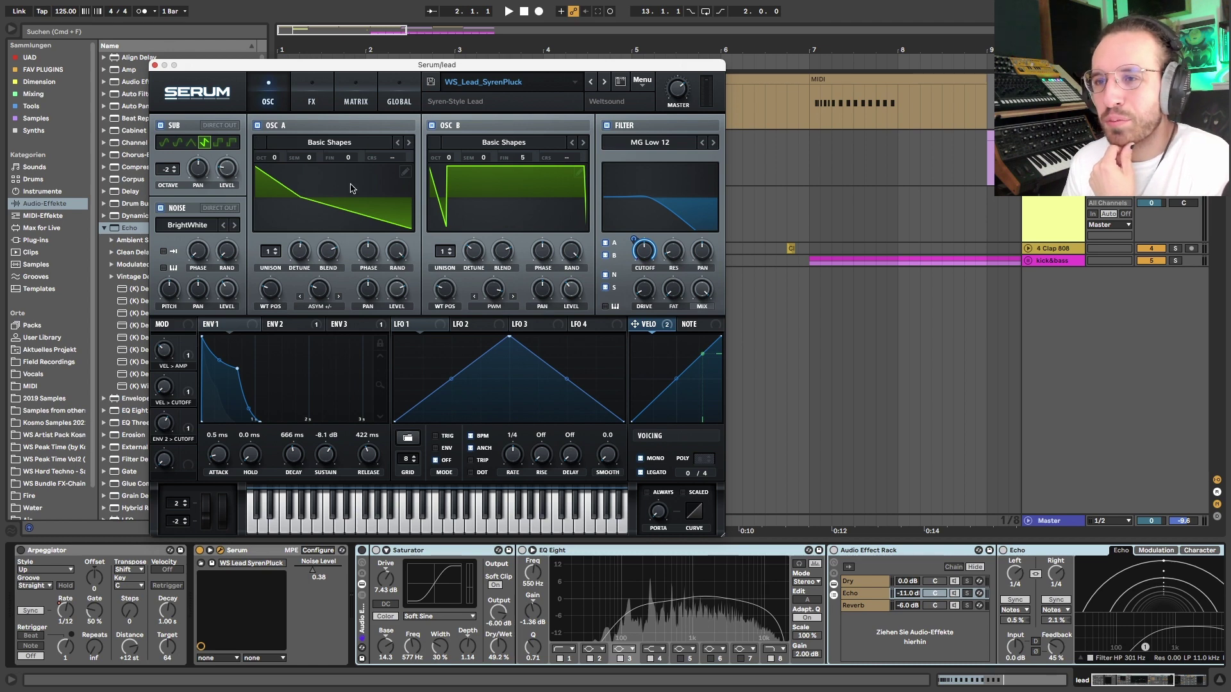
left_click(255, 126)
left_click(161, 126)
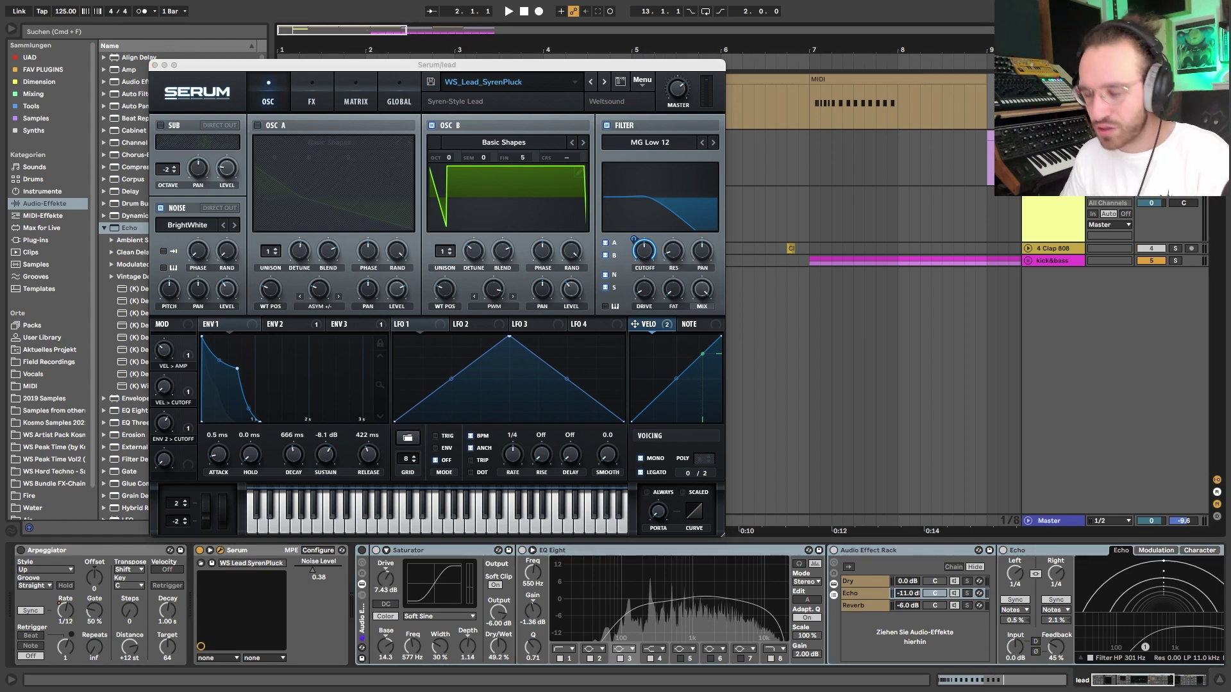
left_click_drag(322, 64, 314, 114)
left_click(321, 102)
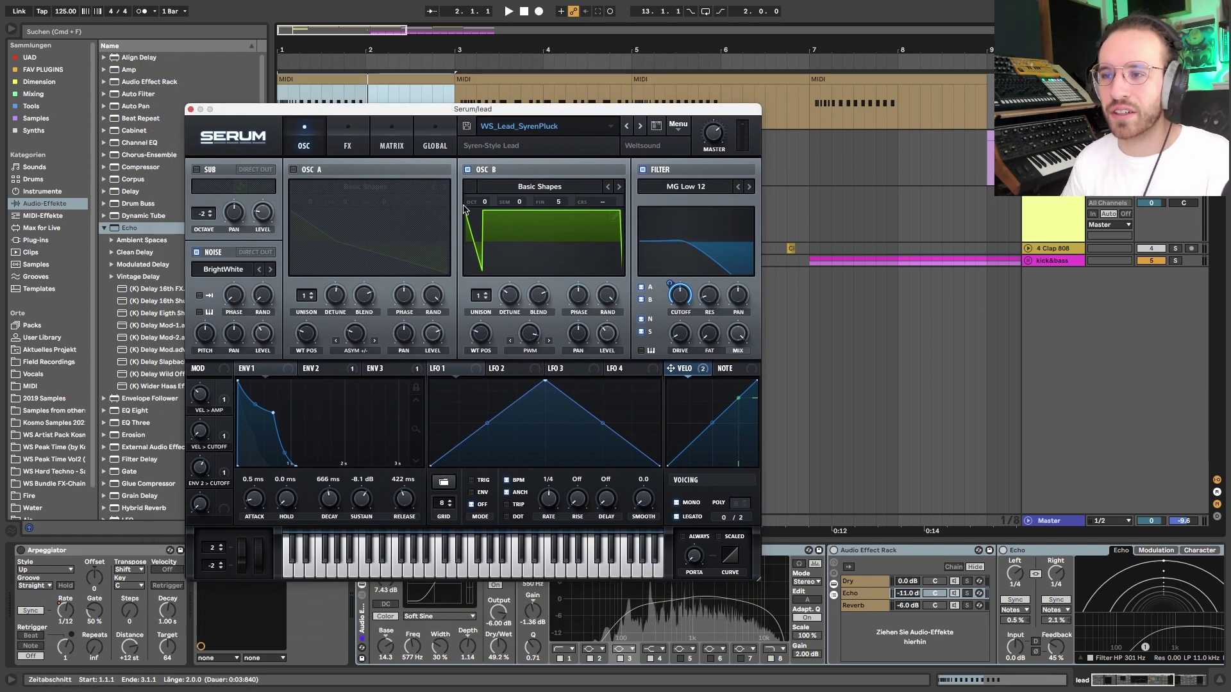
key("space")
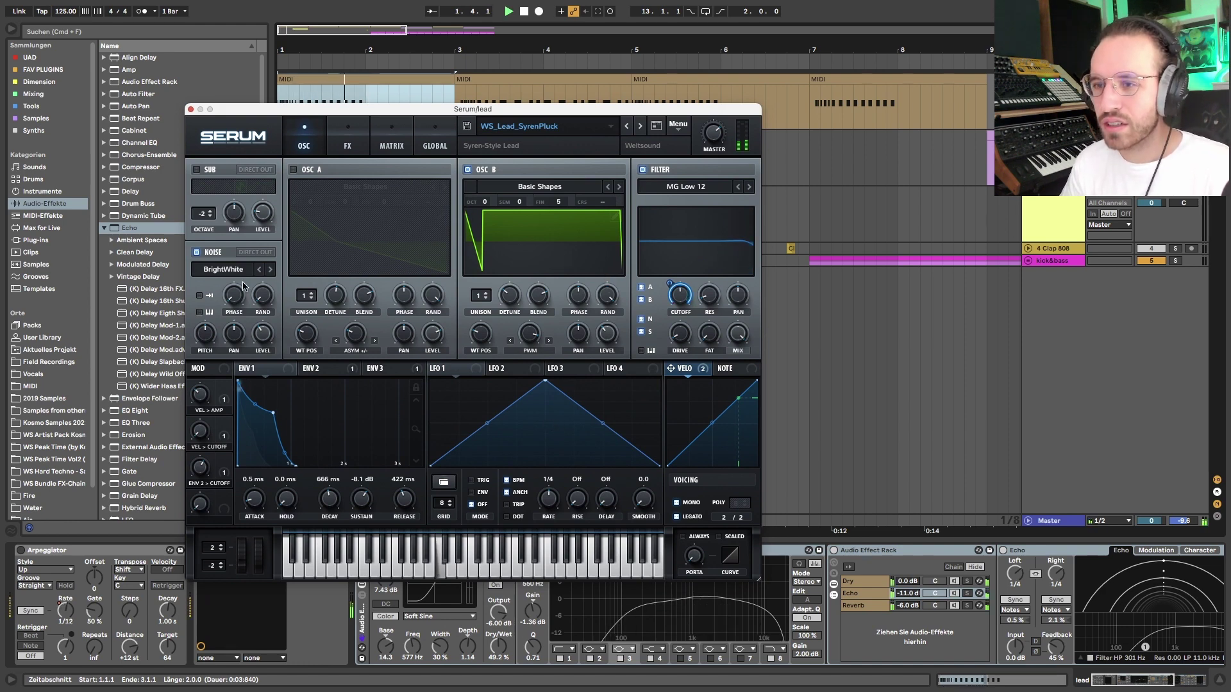
key("space")
left_click(196, 252)
key("space")
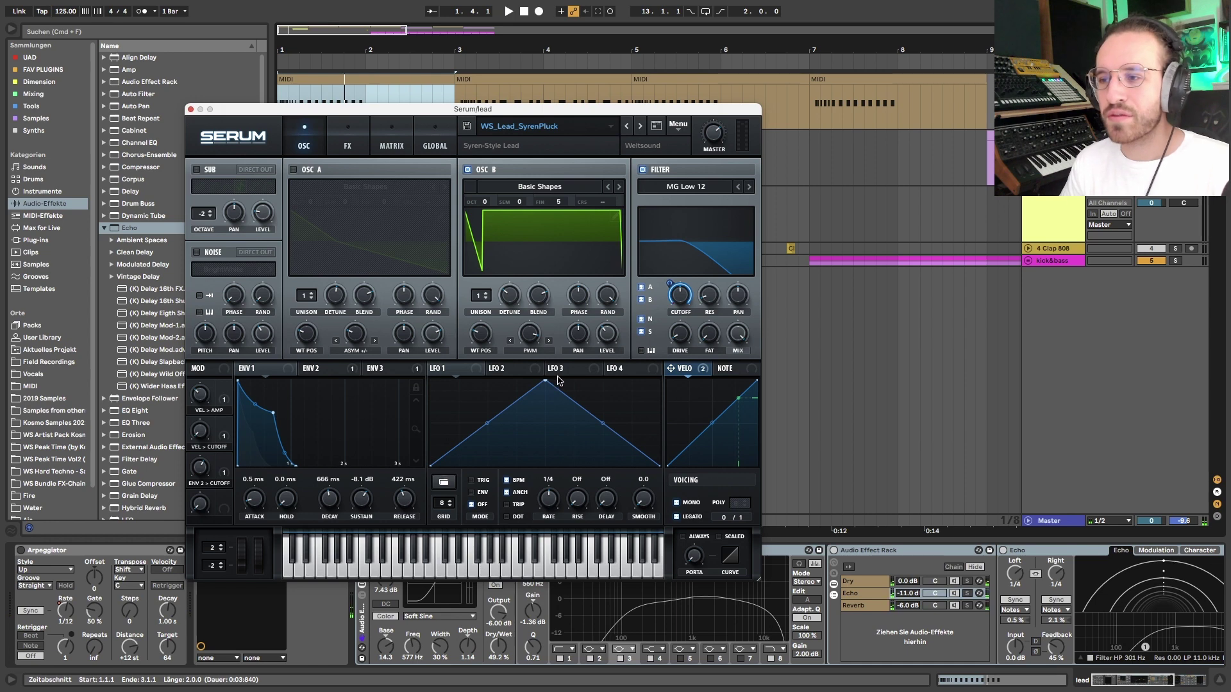
left_click(467, 170)
left_click(293, 170)
key("space")
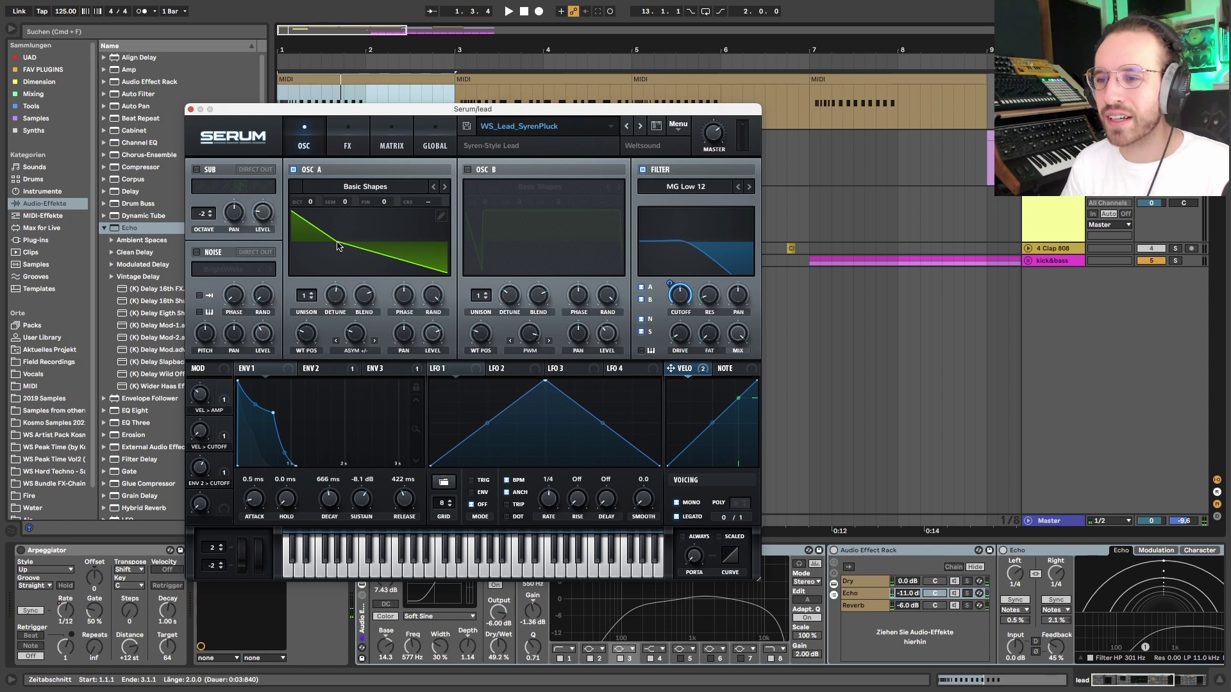
left_click(295, 169)
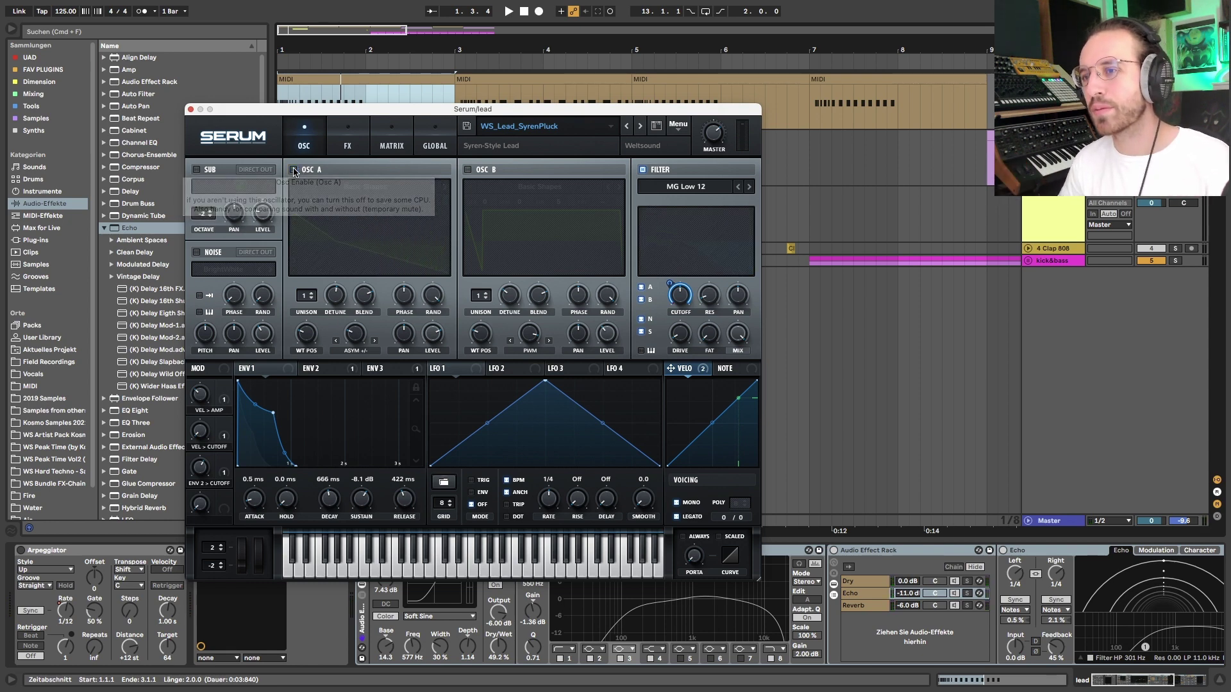
left_click(196, 170)
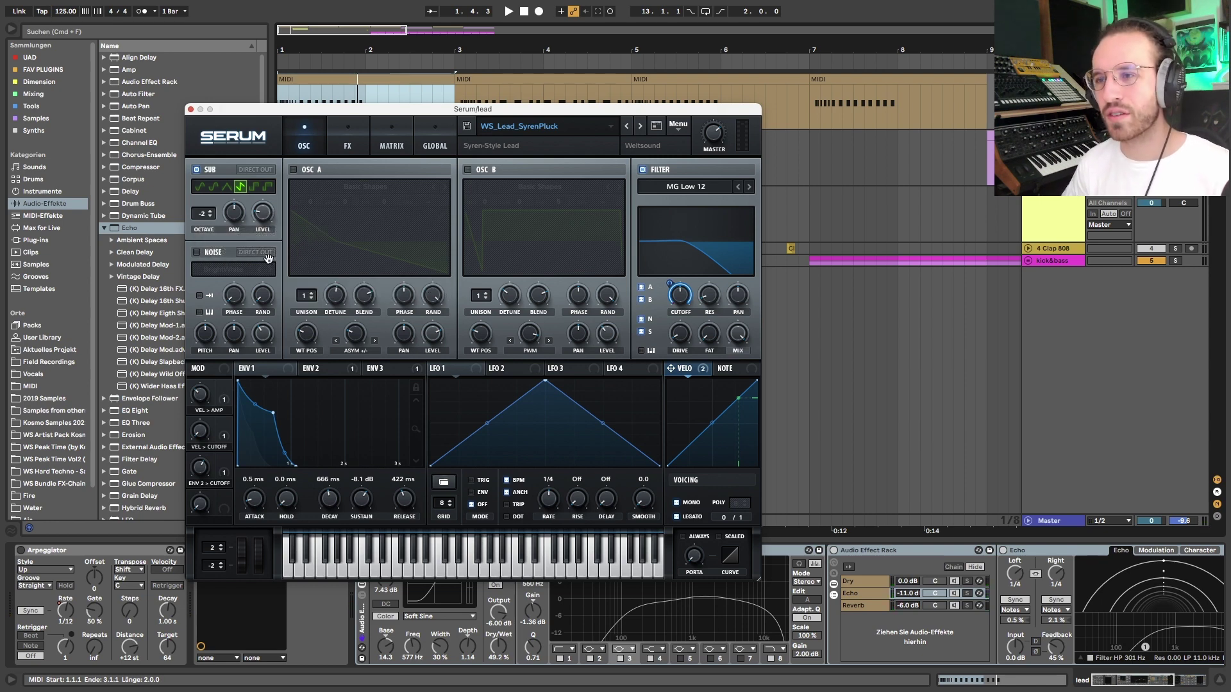
left_click(196, 169)
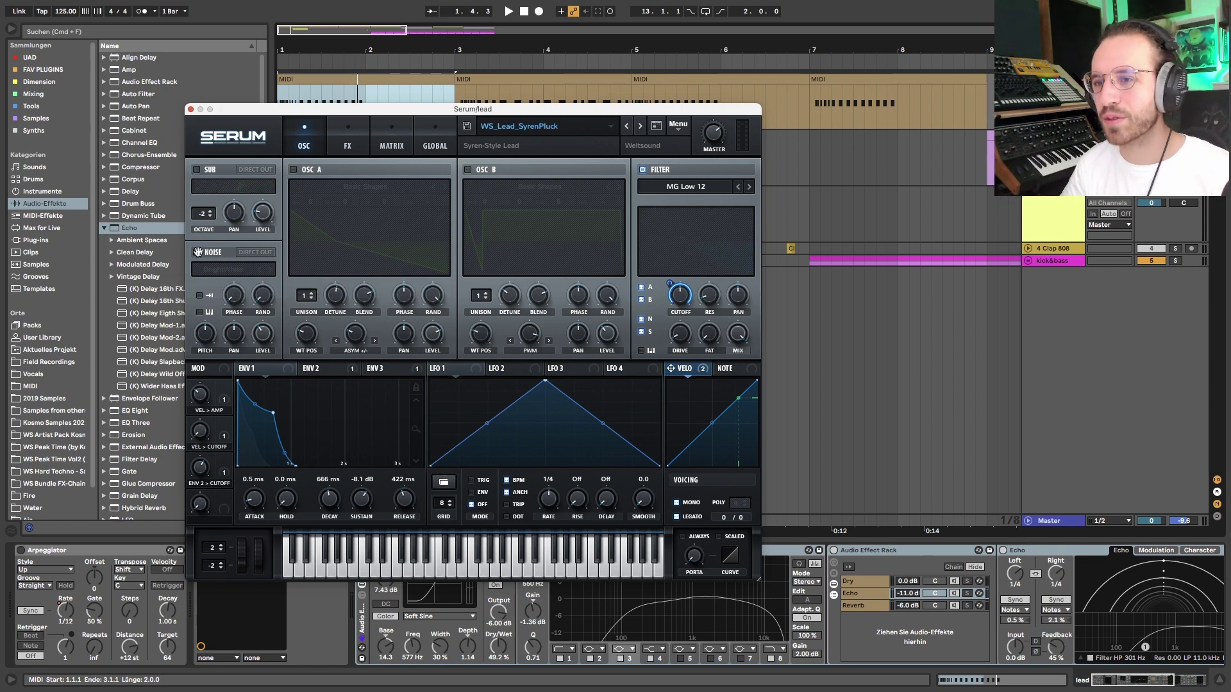
left_click(197, 252)
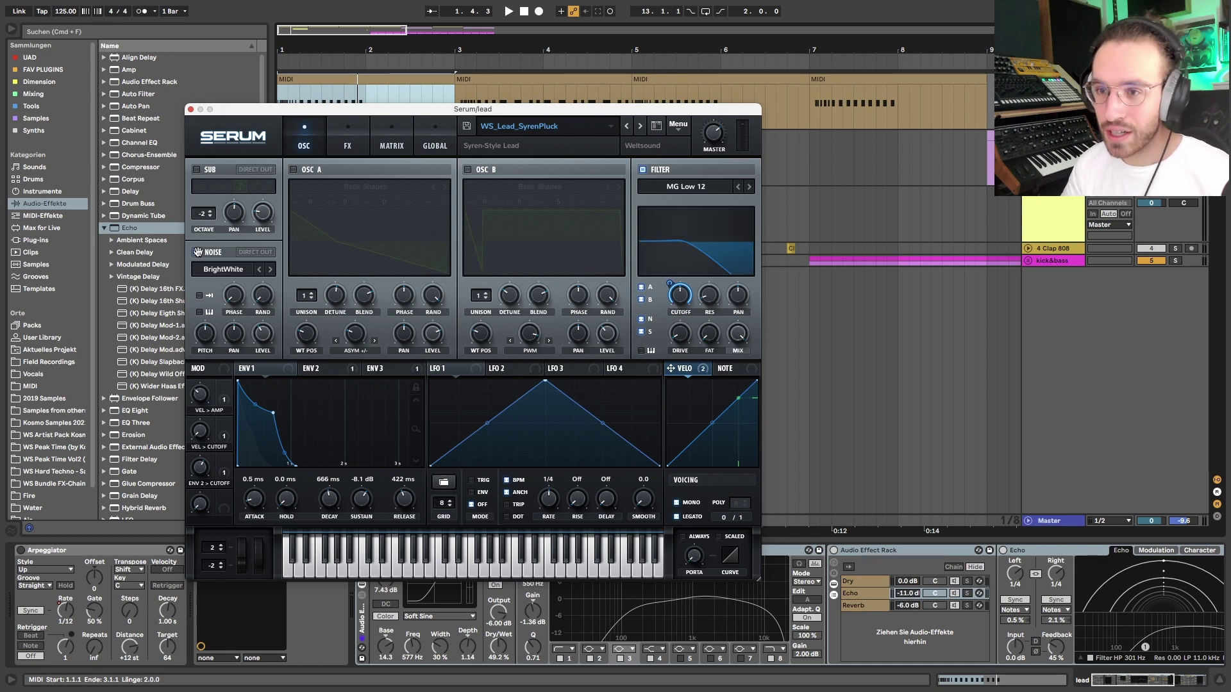
left_click(196, 169)
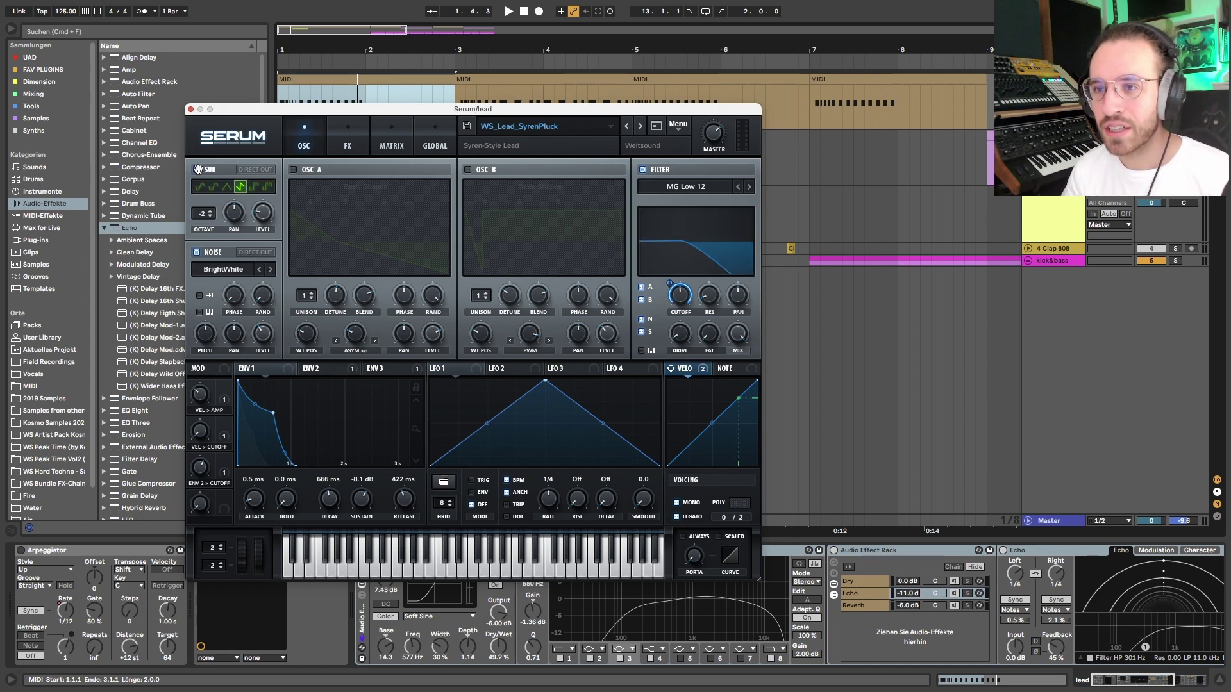
left_click(197, 253)
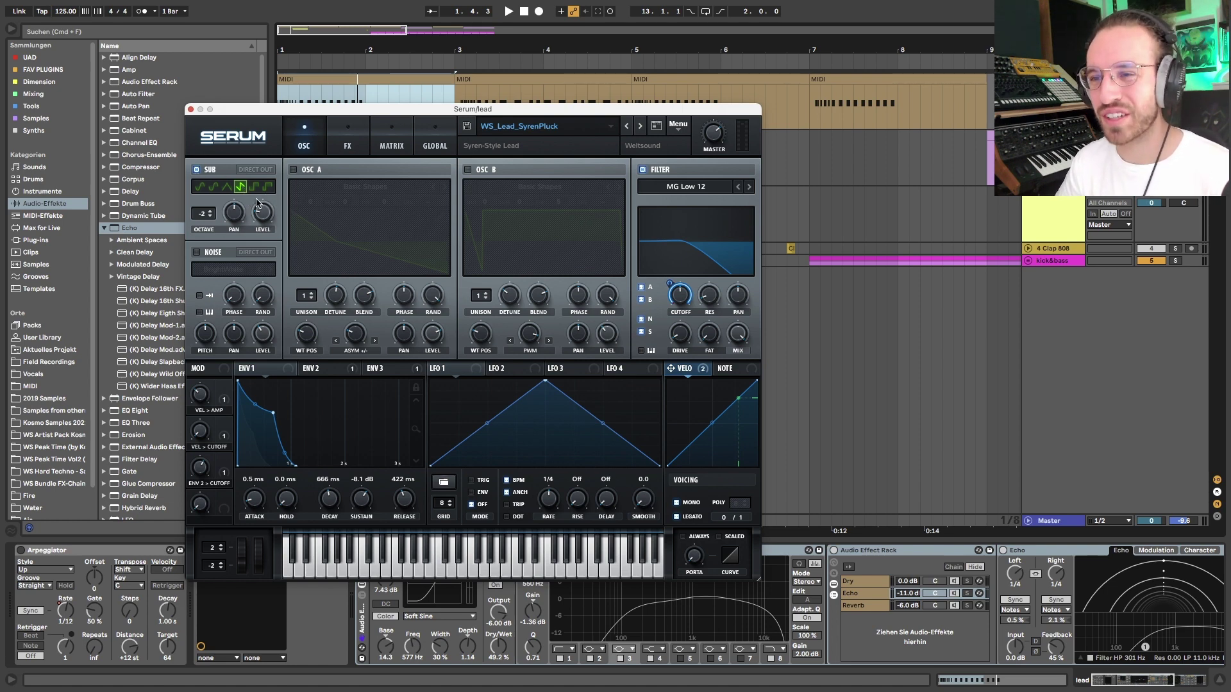
left_click(196, 170)
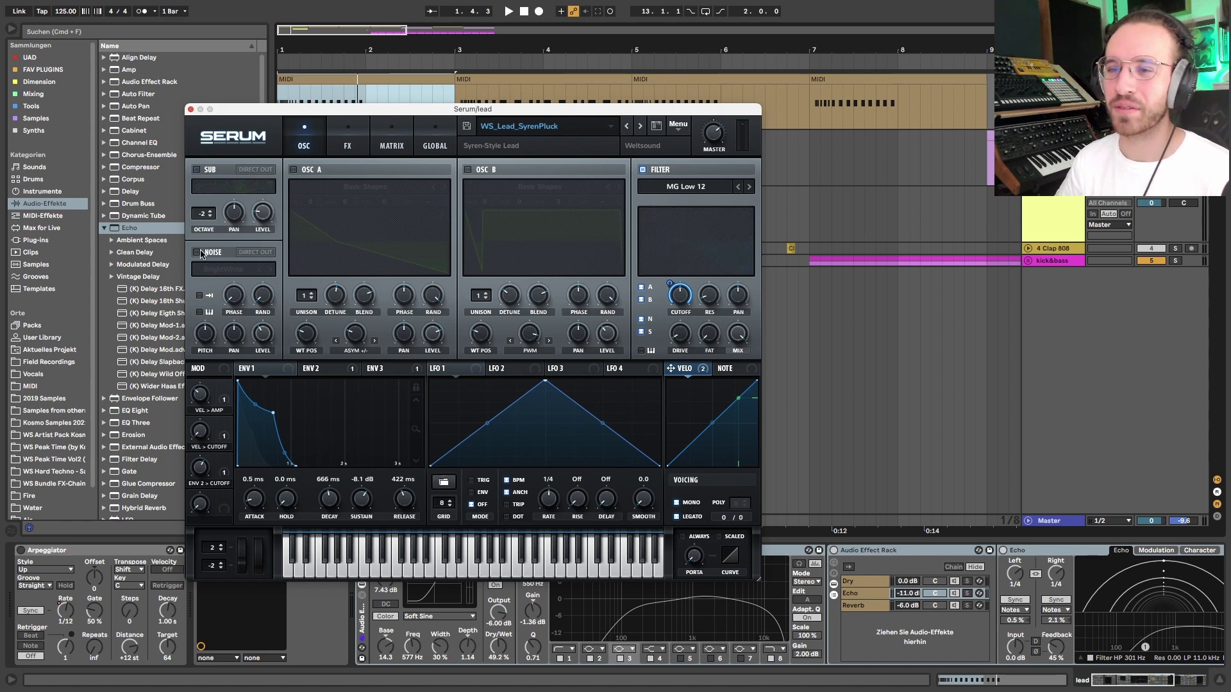
left_click(197, 253)
key("space")
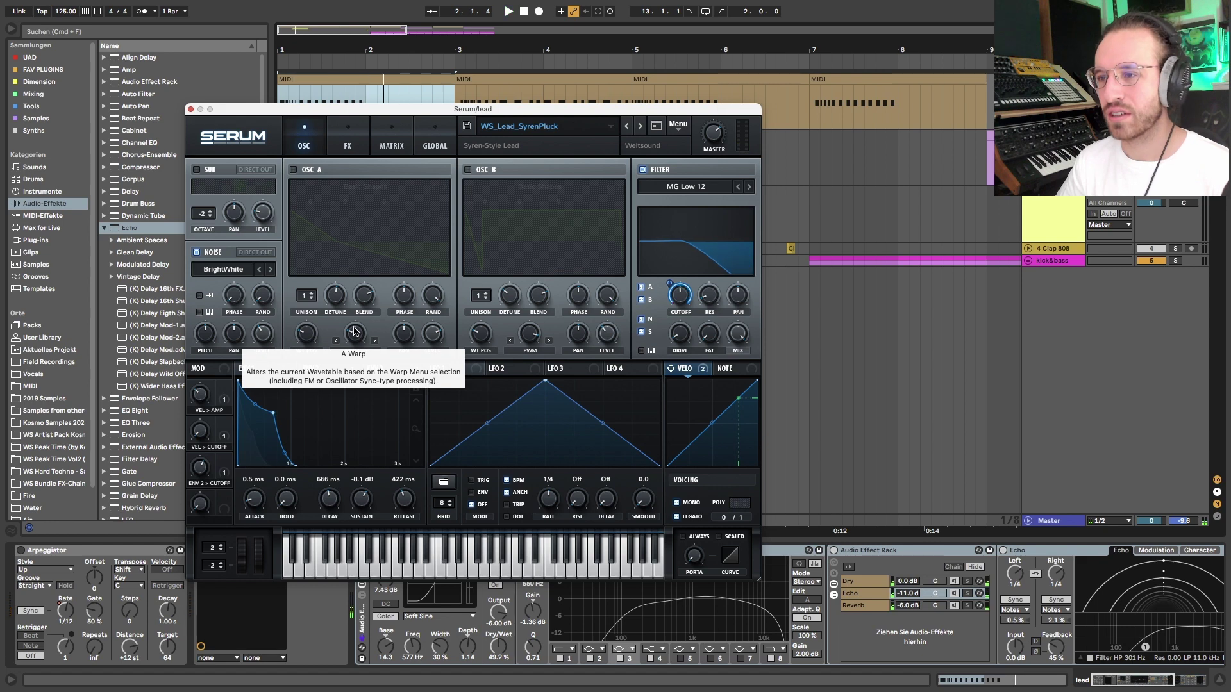
left_click(294, 170)
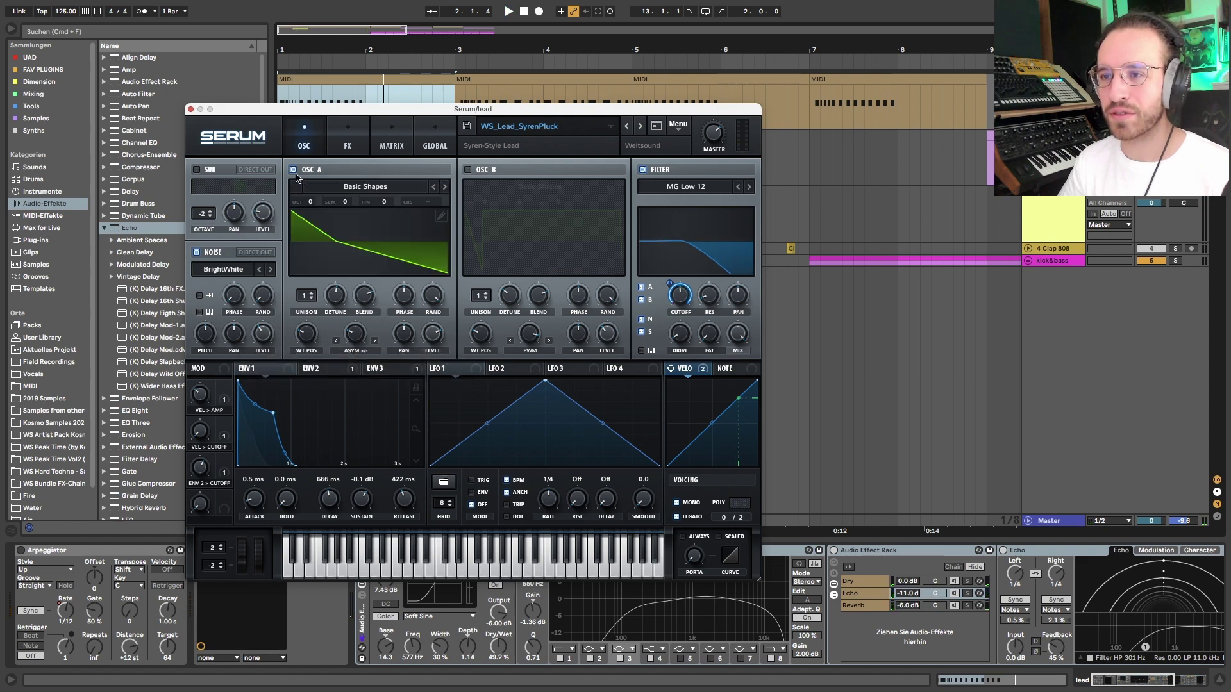
left_click(468, 170)
left_click(197, 170)
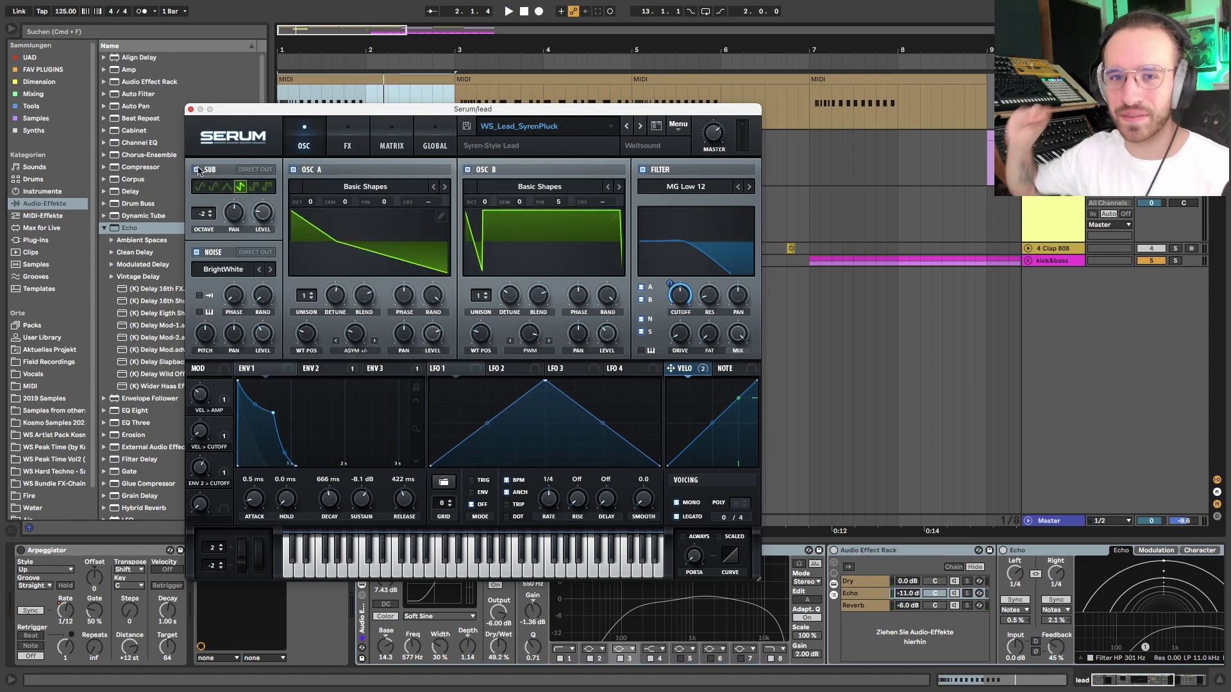
- Lower ENV 1 sustain to -8.2 dB and audition the lead pluck
left_click(260, 370)
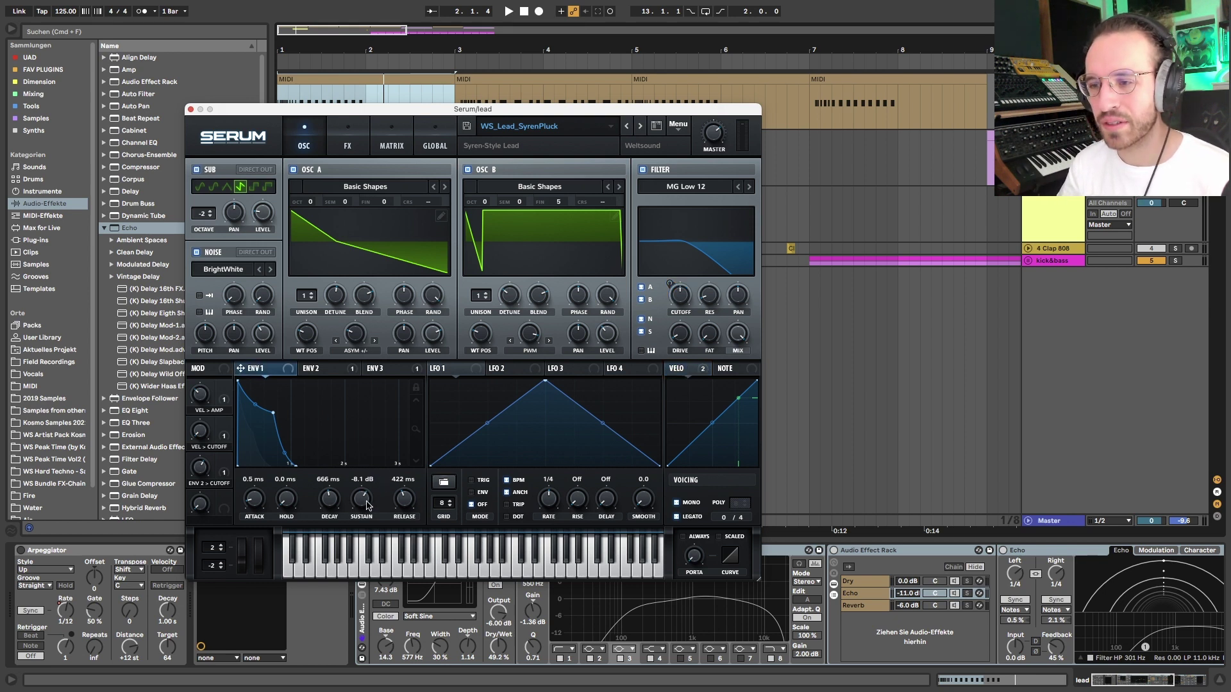
mouse_move(362, 503)
left_click_drag(362, 503, 363, 503)
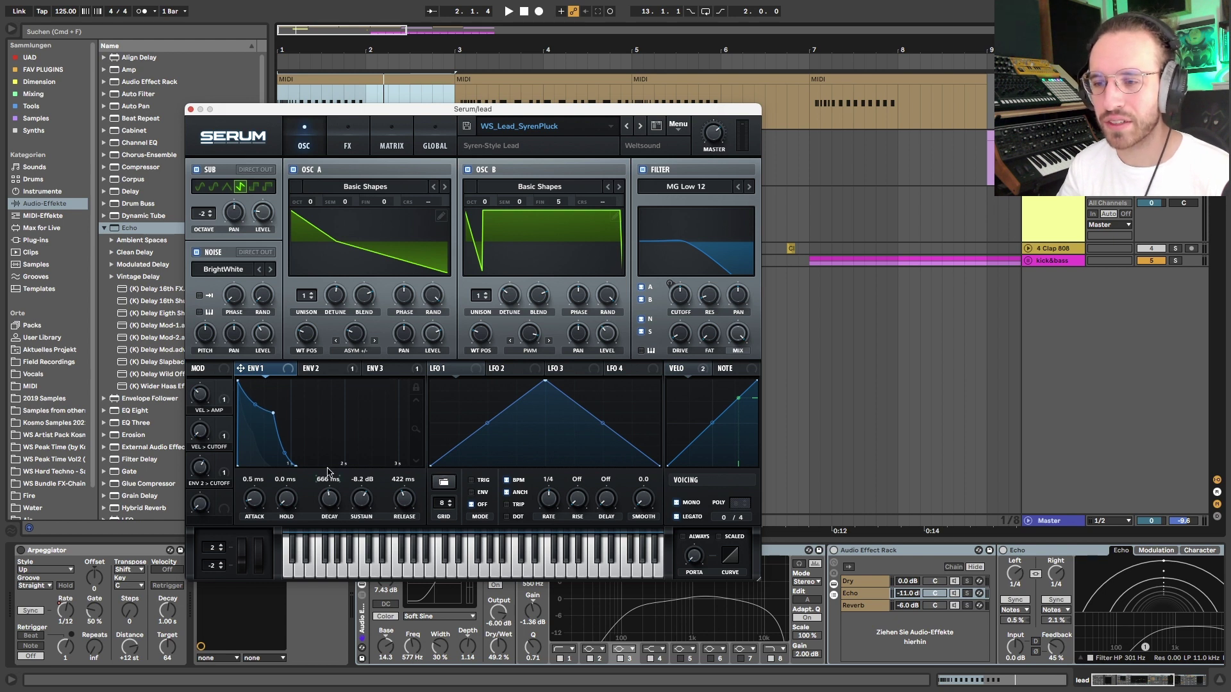
key("space")
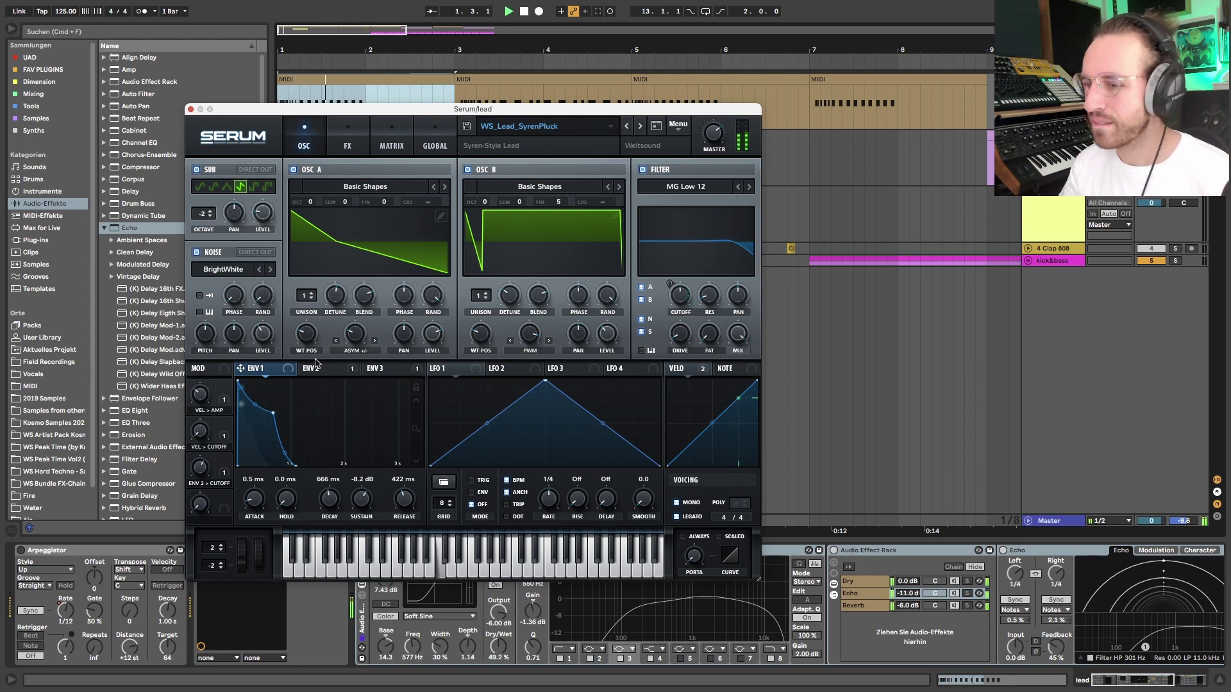
key("space")
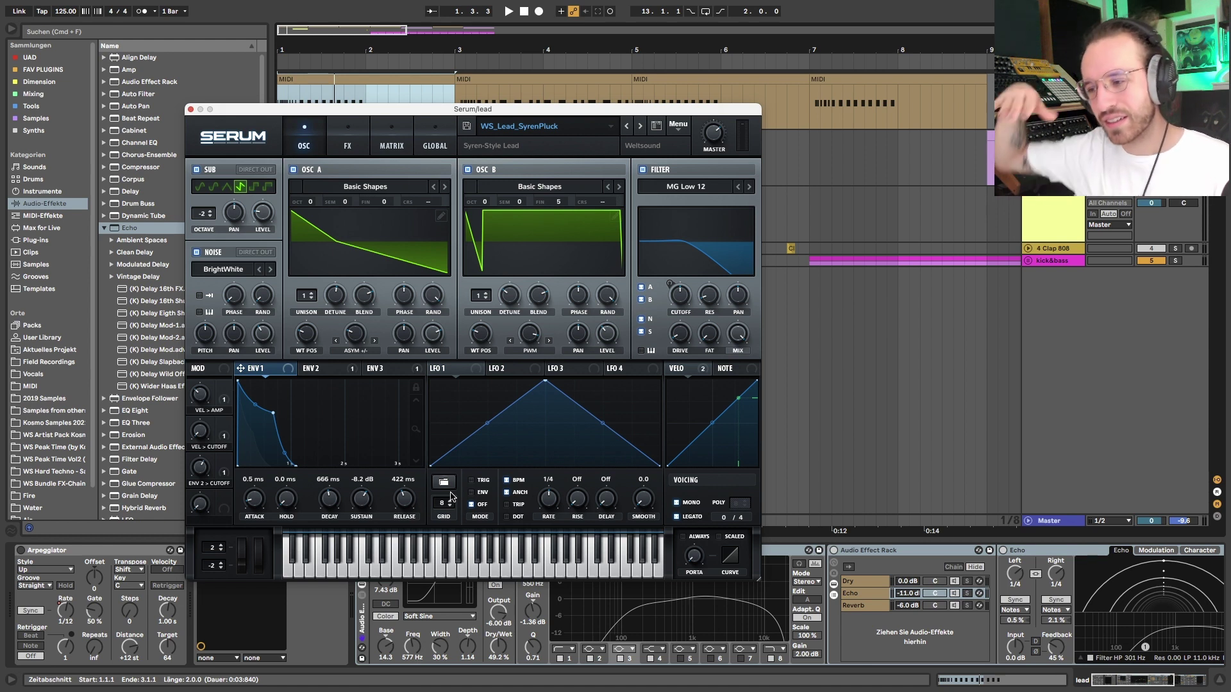
key("space")
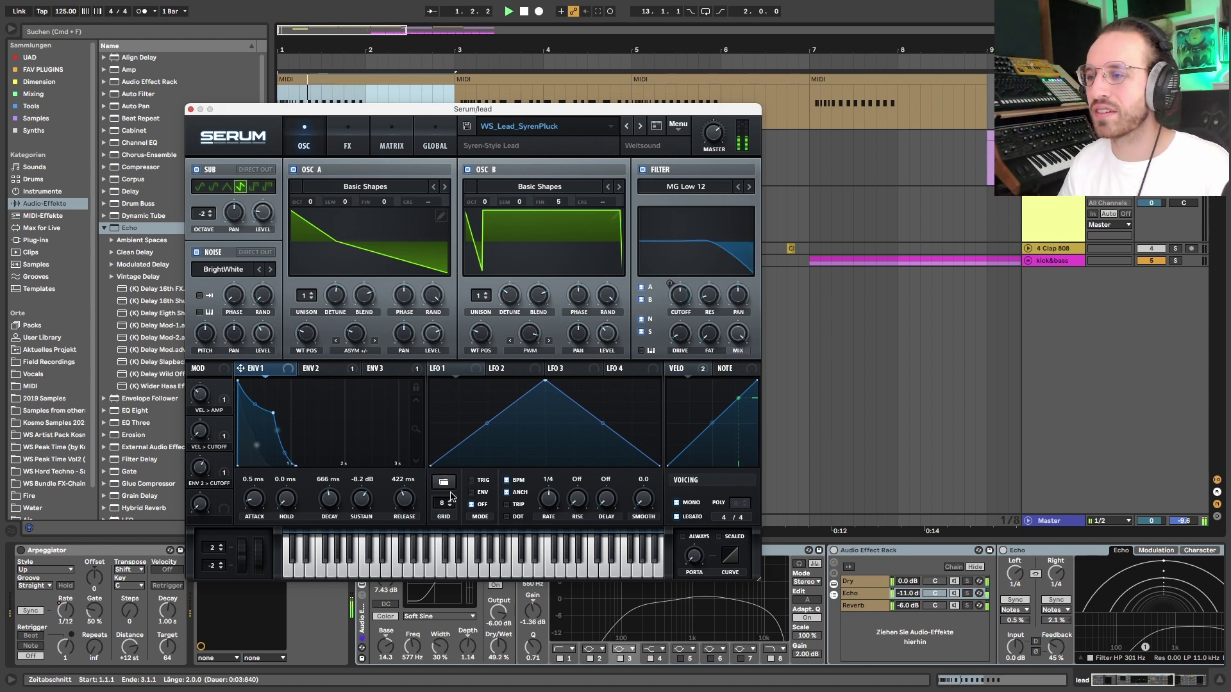
key("space")
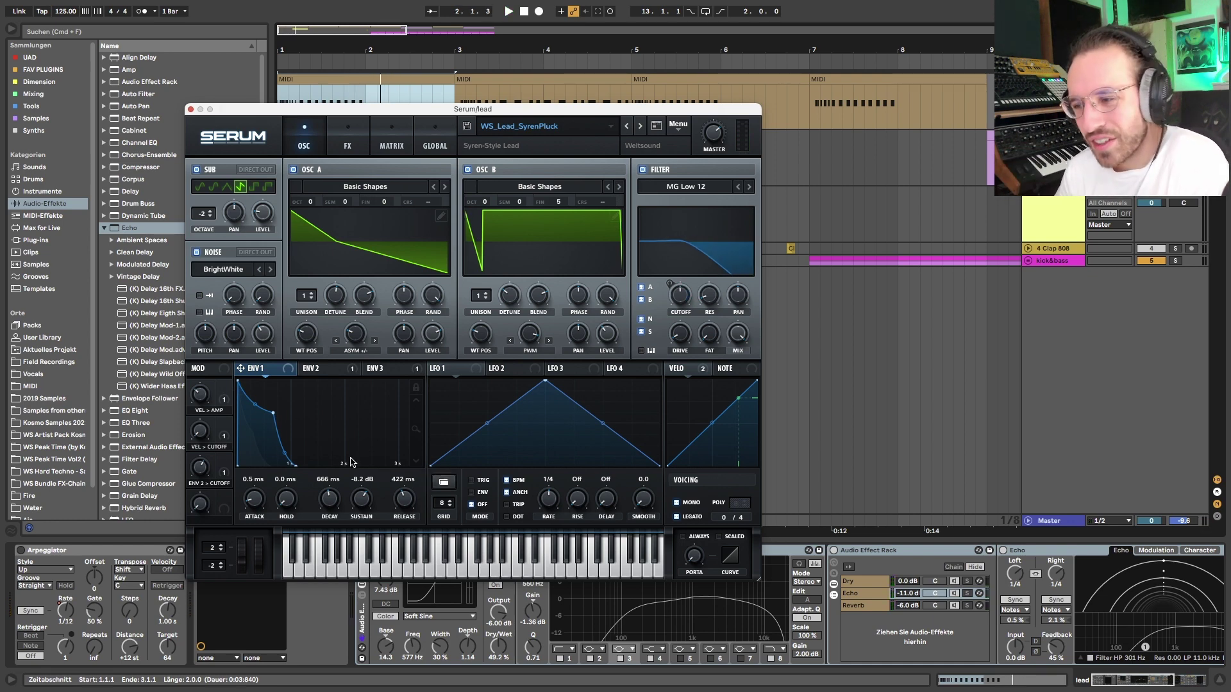
- Move Serum's Delay to the first FX slot, re-enable it while playing, and go back to OSC
left_click(347, 143)
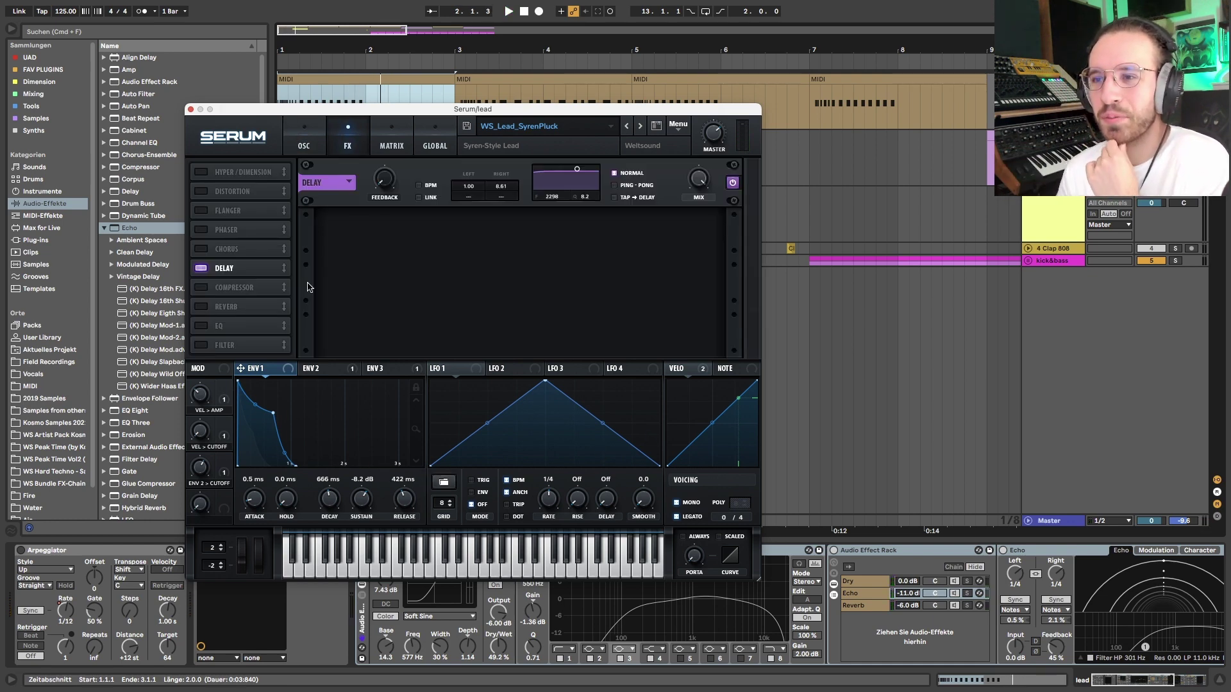
left_click_drag(232, 274, 244, 166)
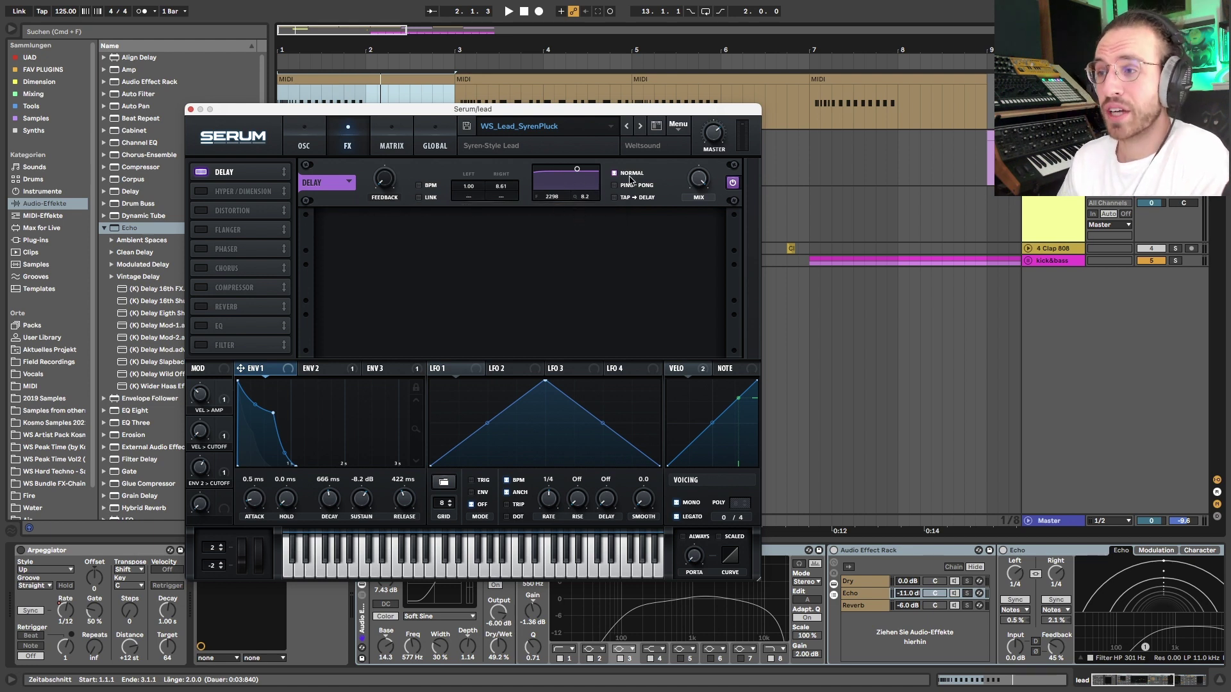
key("space")
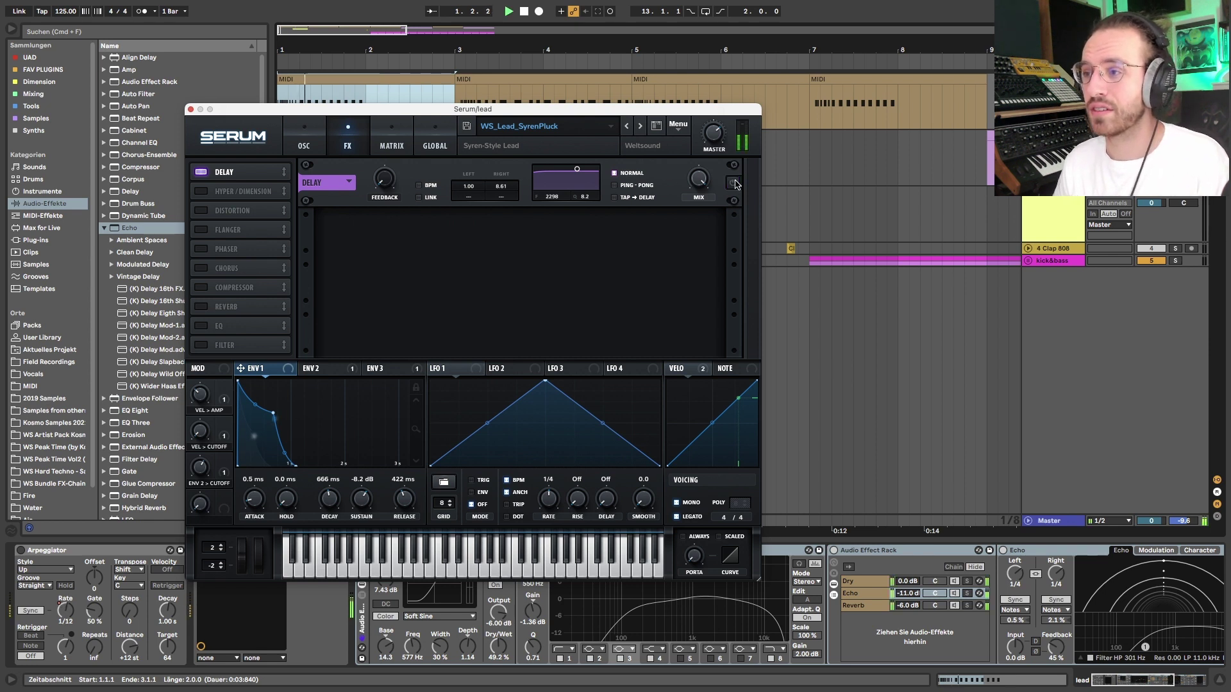
left_click(734, 184)
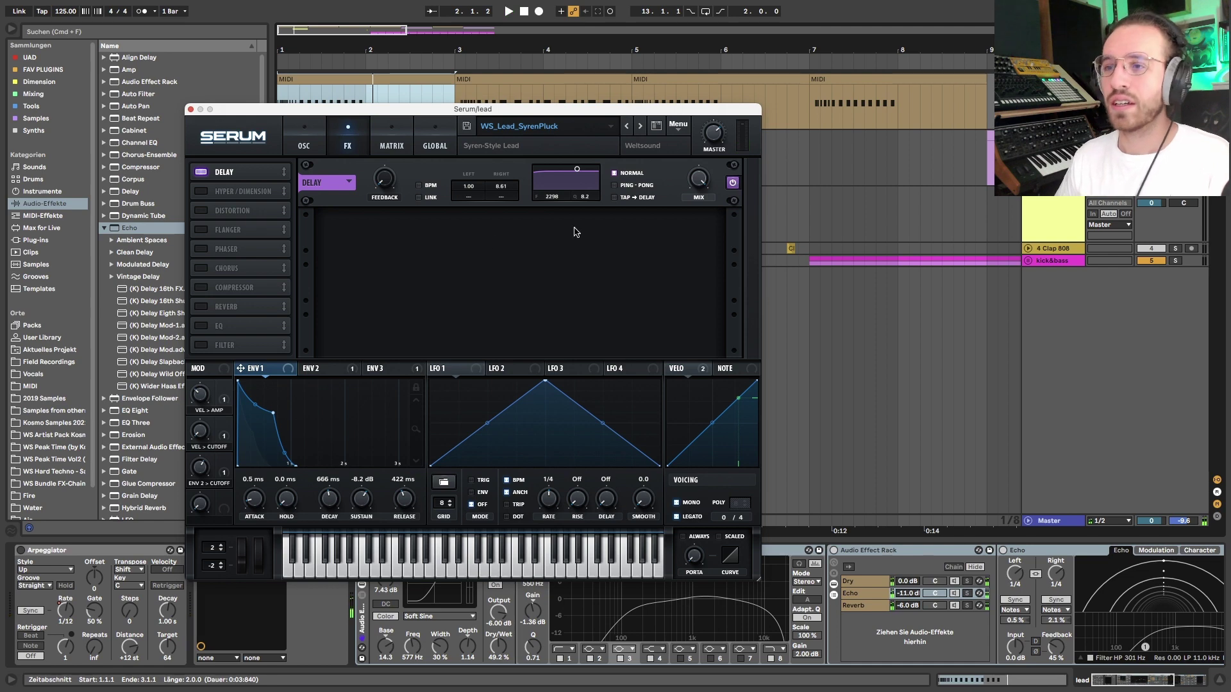
left_click(311, 140)
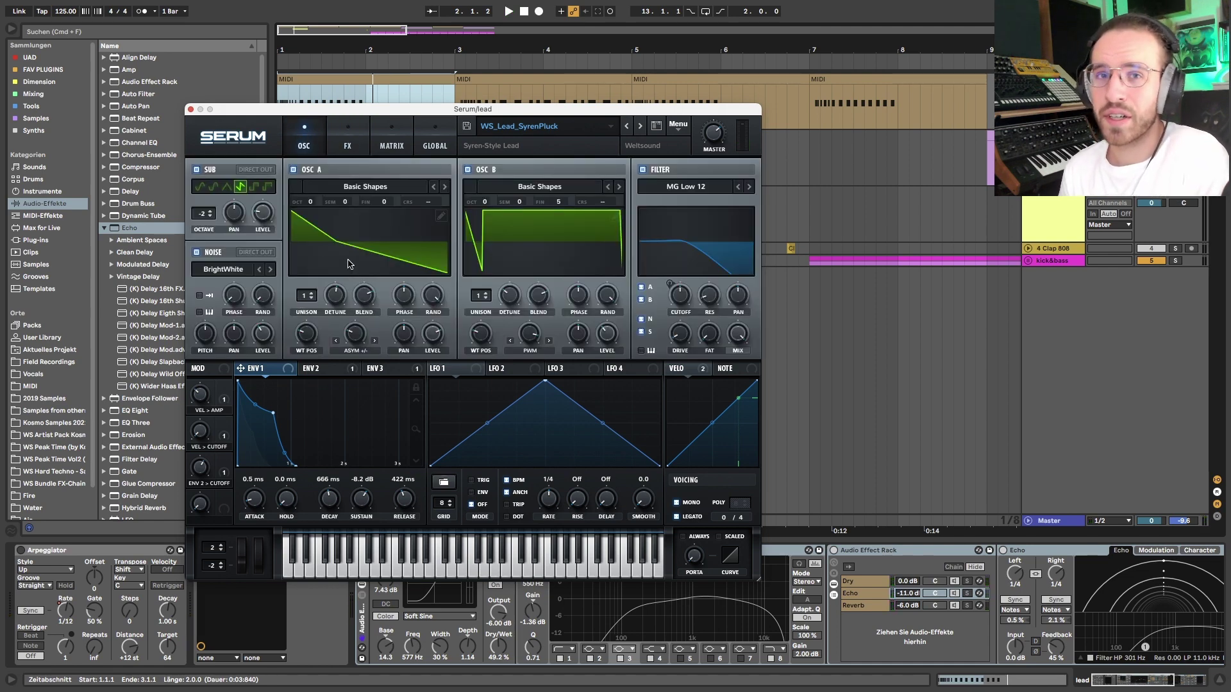
- Close Serum and bypass the Echo to hear the lead dry
left_click(191, 109)
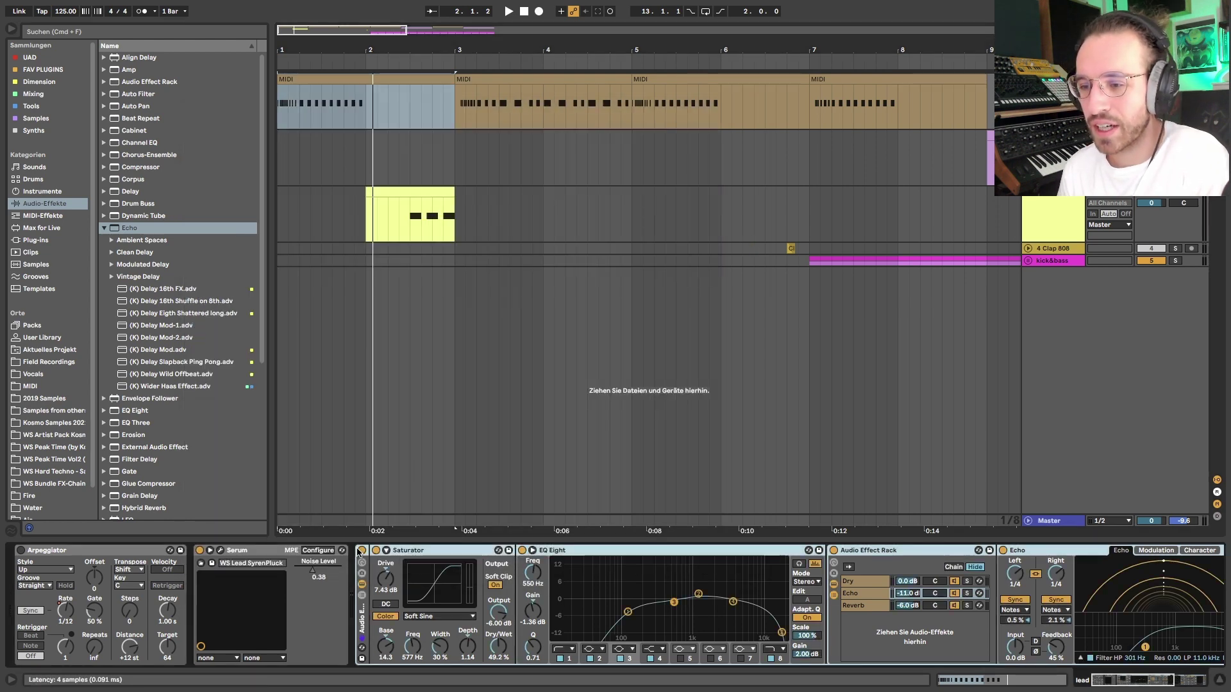
scroll(357, 634, "right", 5)
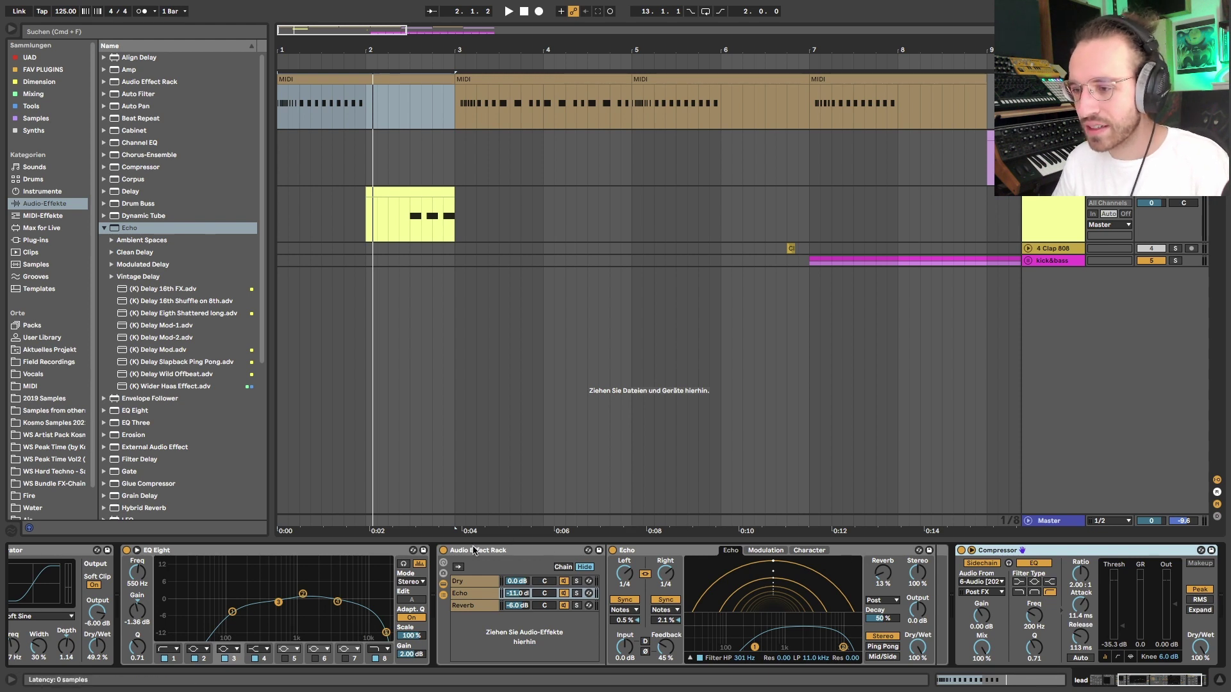
left_click(443, 550)
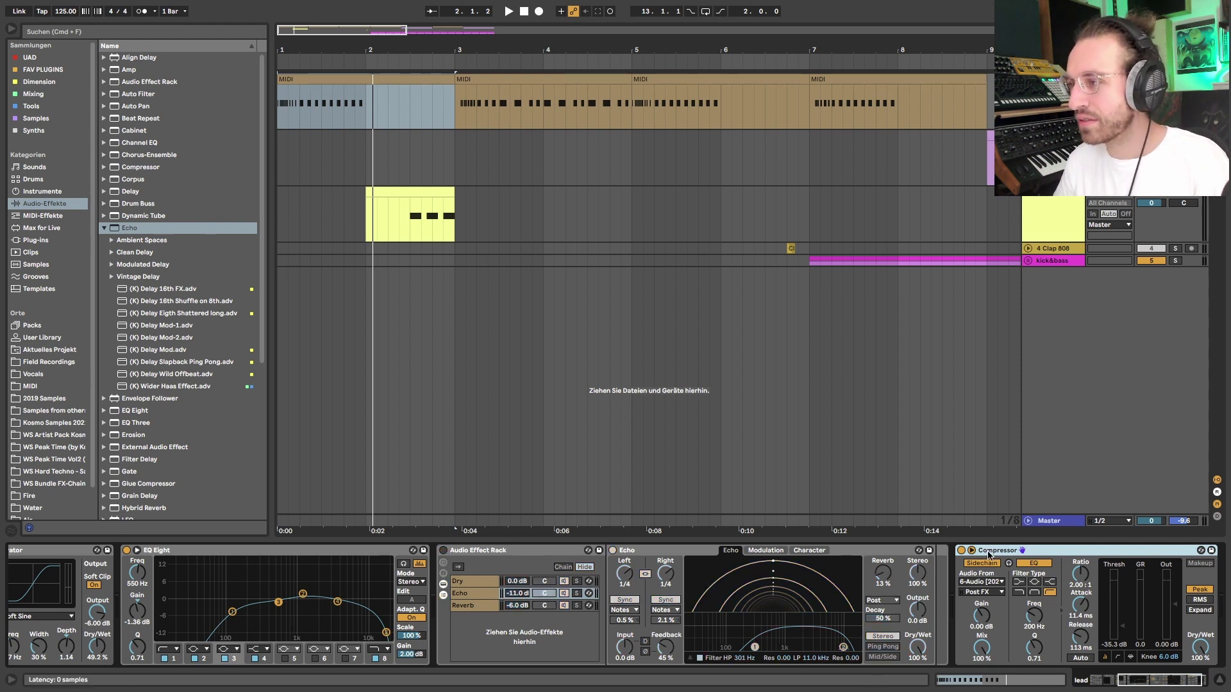
scroll(804, 186, "right", 5)
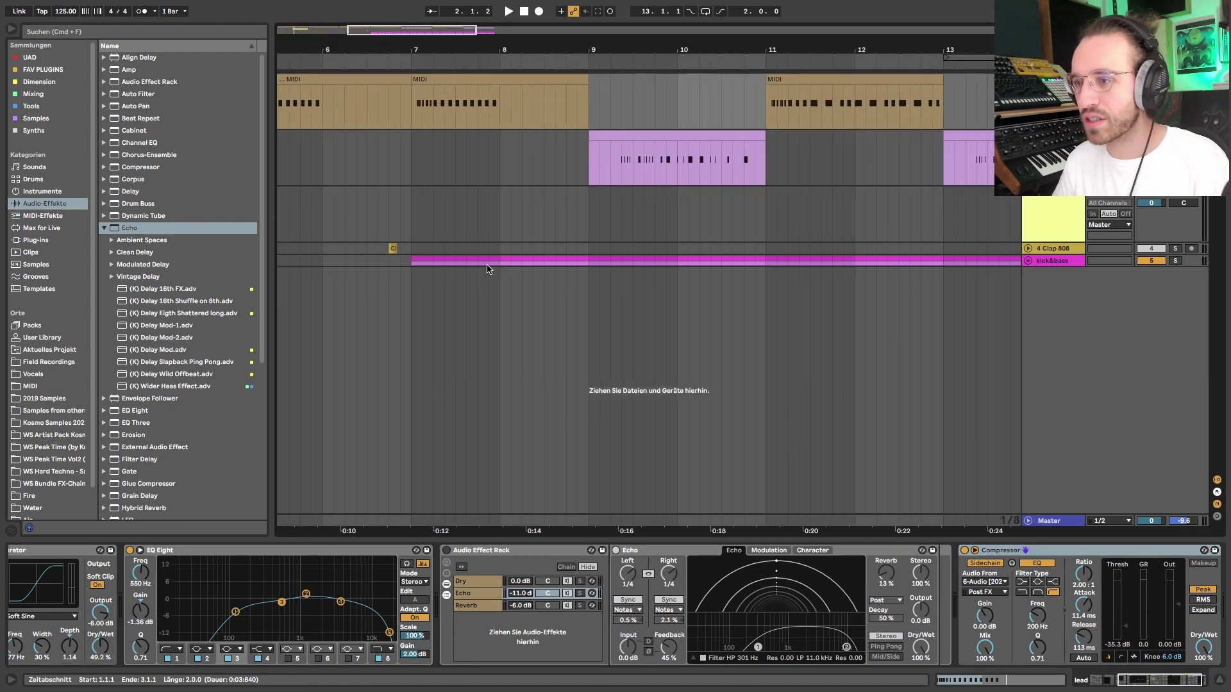
left_click_drag(404, 260, 481, 260)
scroll(483, 167, "left", 5)
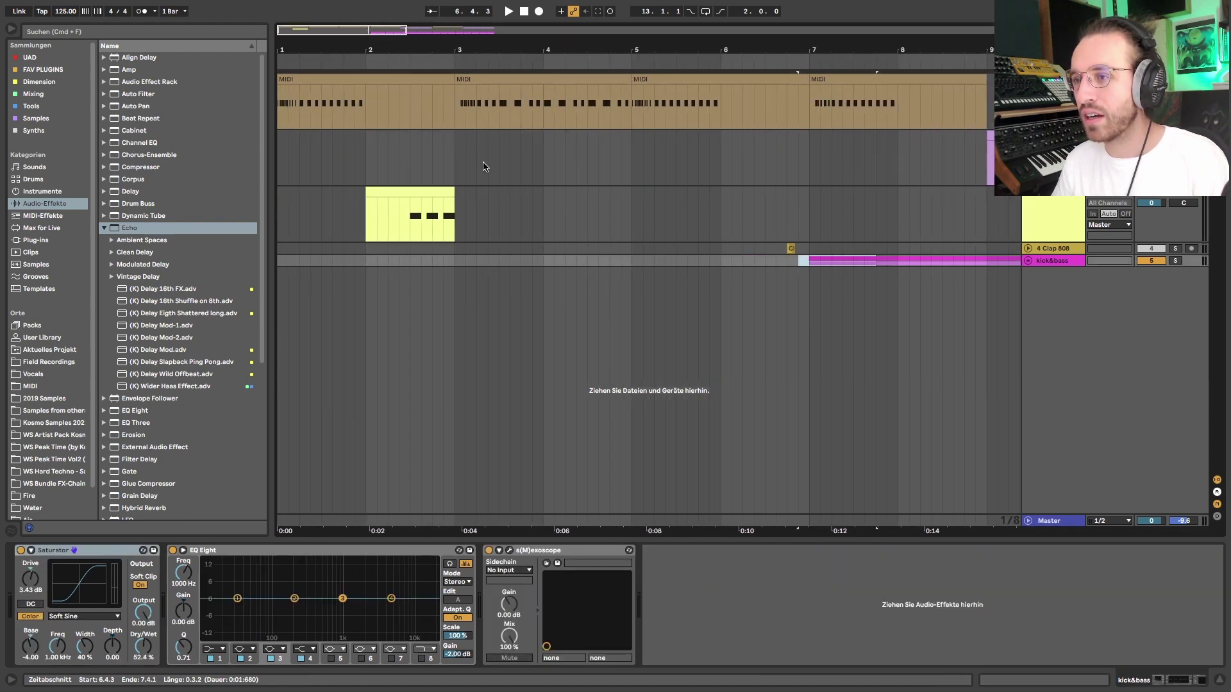
- Select the first lead clip and show the rack's Dry chain compressor
left_click(336, 87)
left_click(820, 103)
left_click(390, 76)
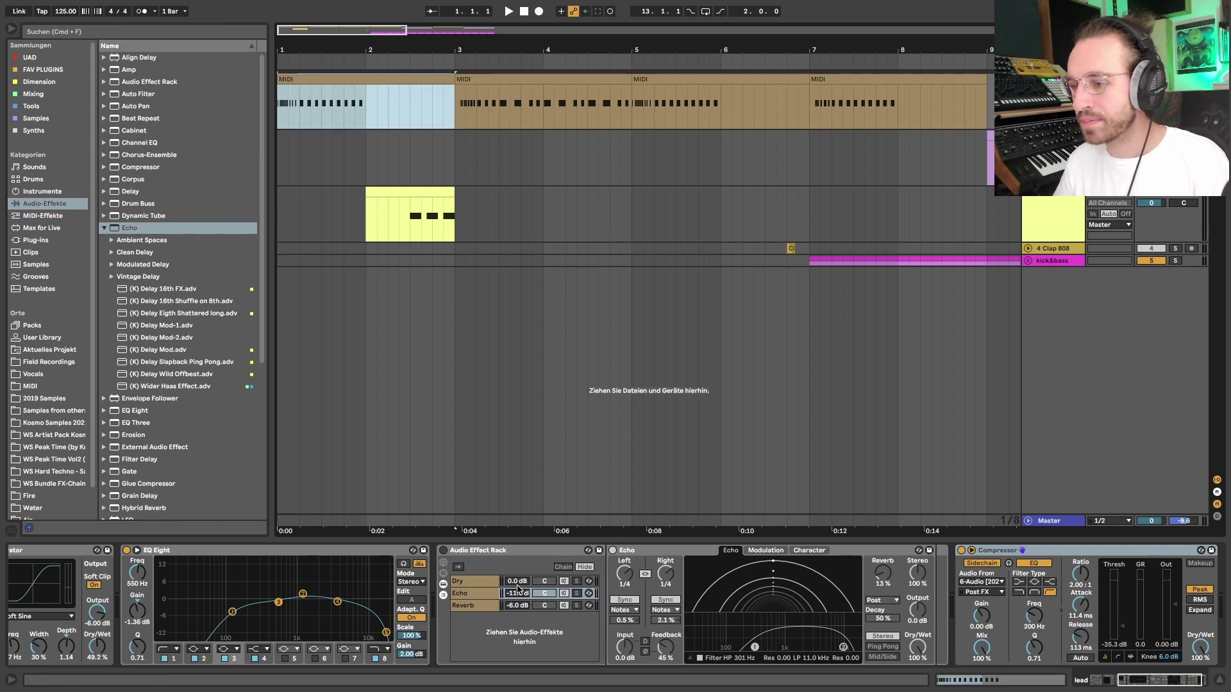
scroll(475, 573, "left", 1)
scroll(475, 573, "left", 2)
left_click(713, 581)
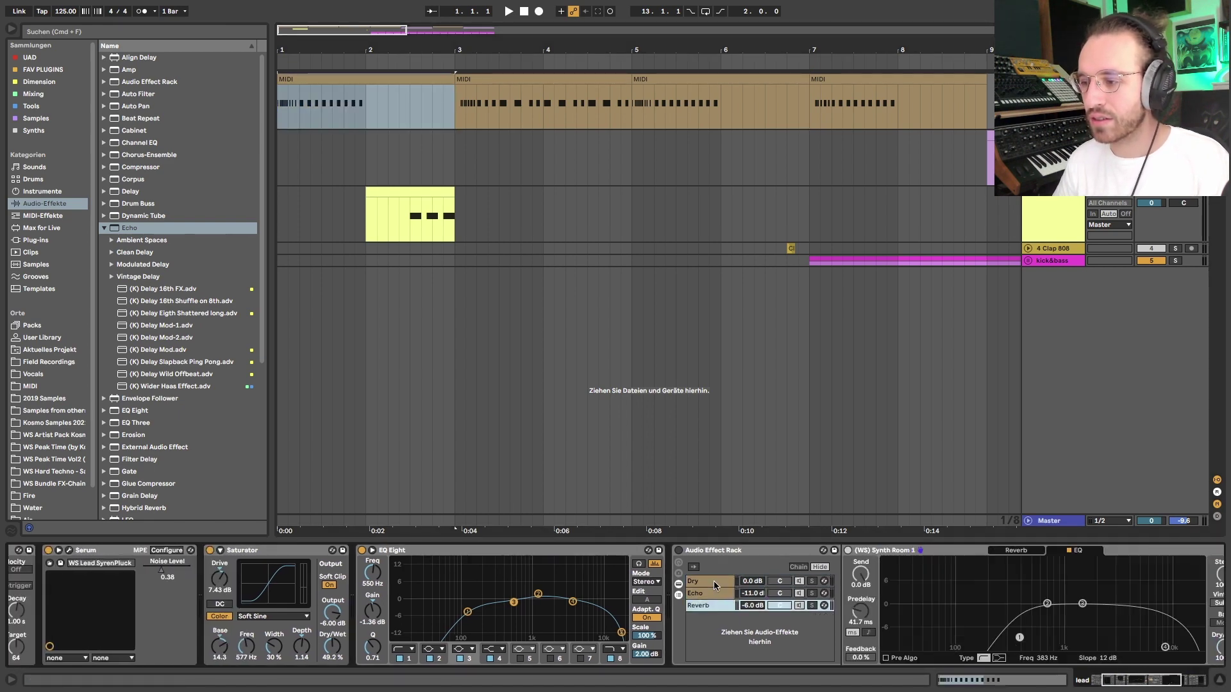
left_click(713, 581)
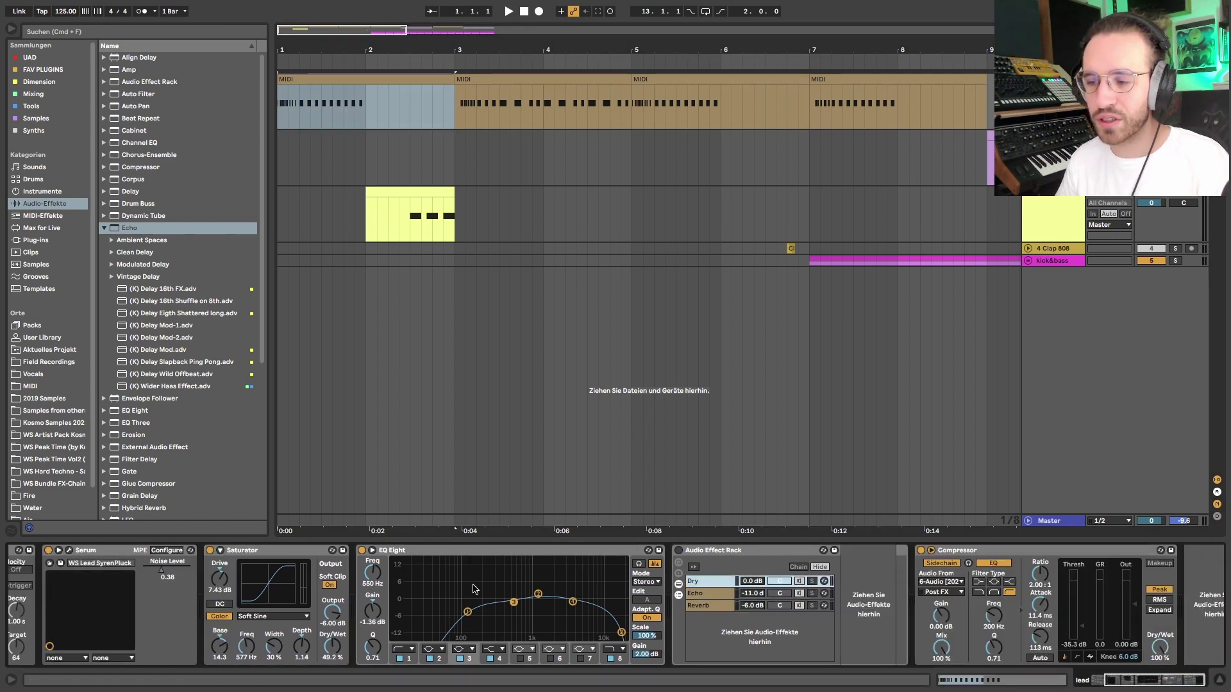
scroll(473, 588, "left", 2)
left_click(443, 549)
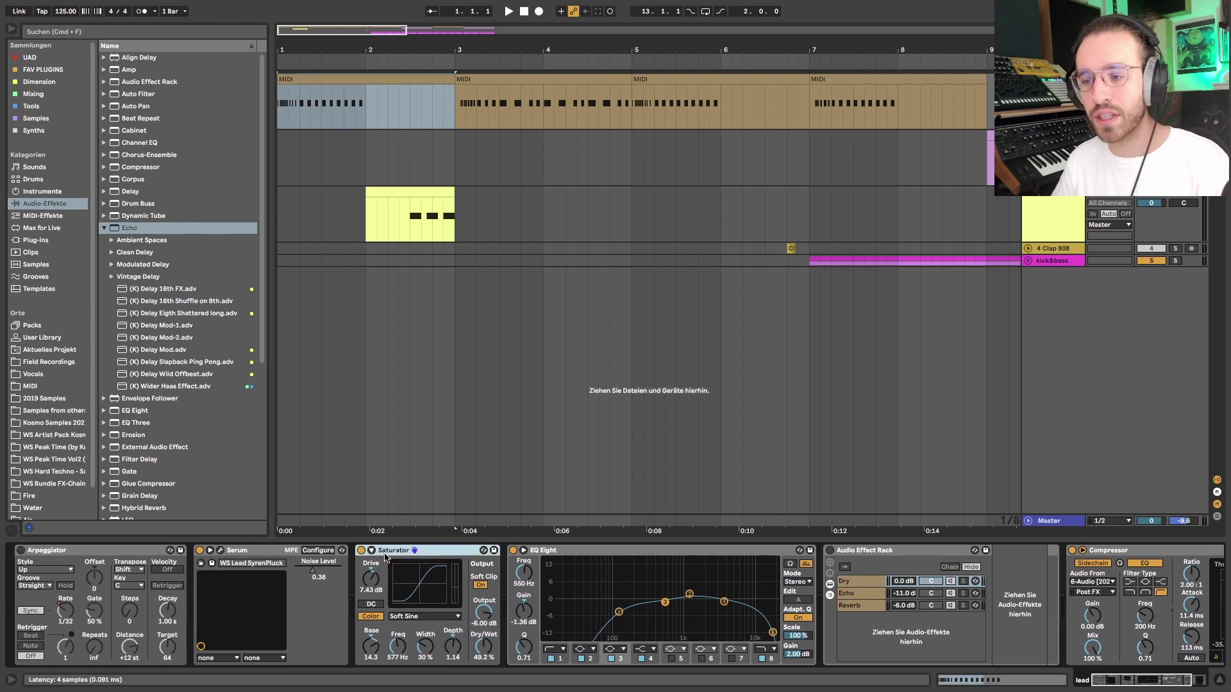
left_click(575, 552)
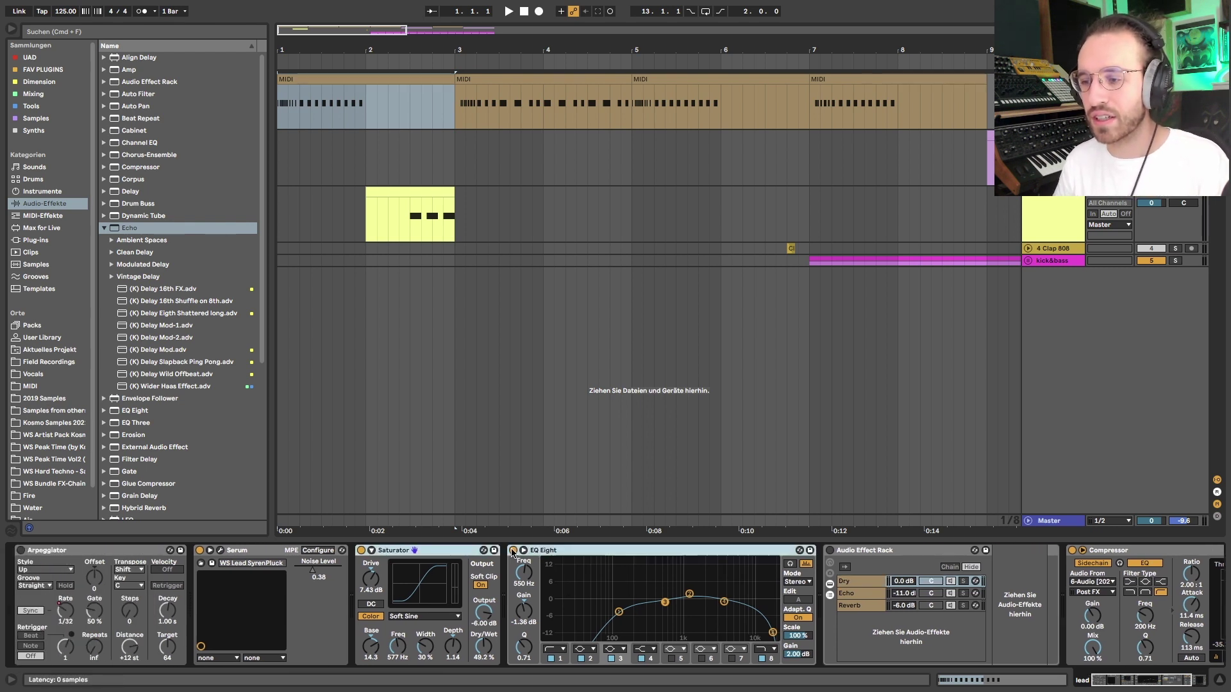
key("space")
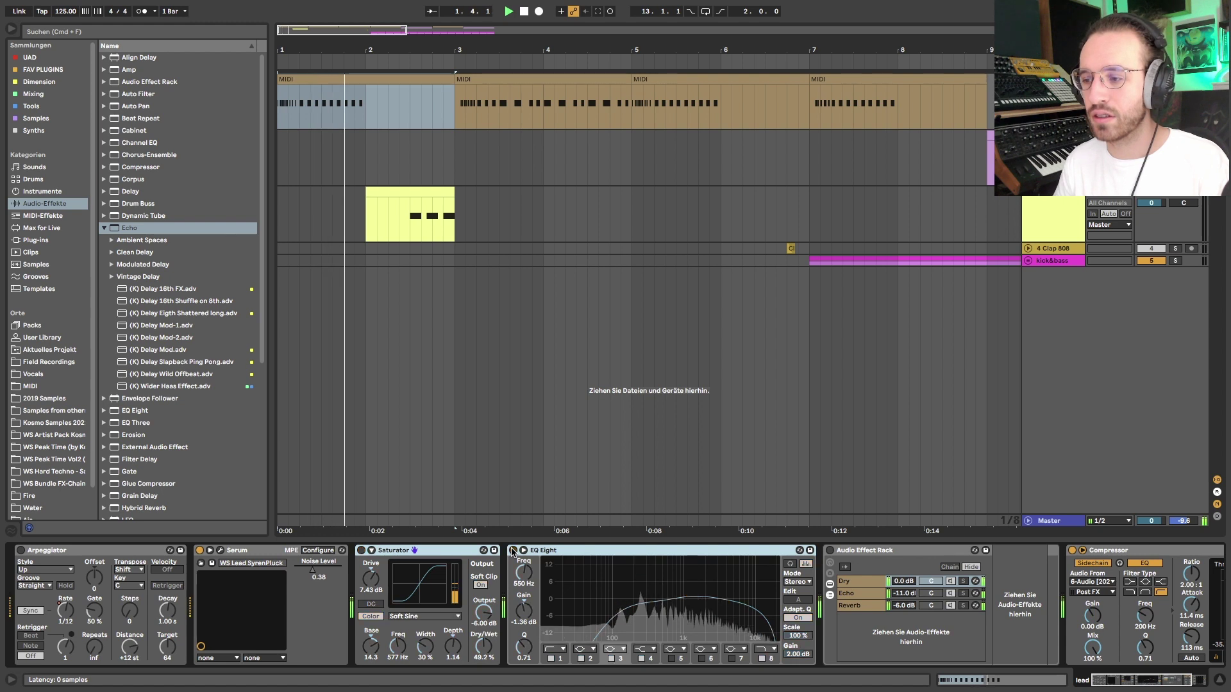
left_click(513, 551)
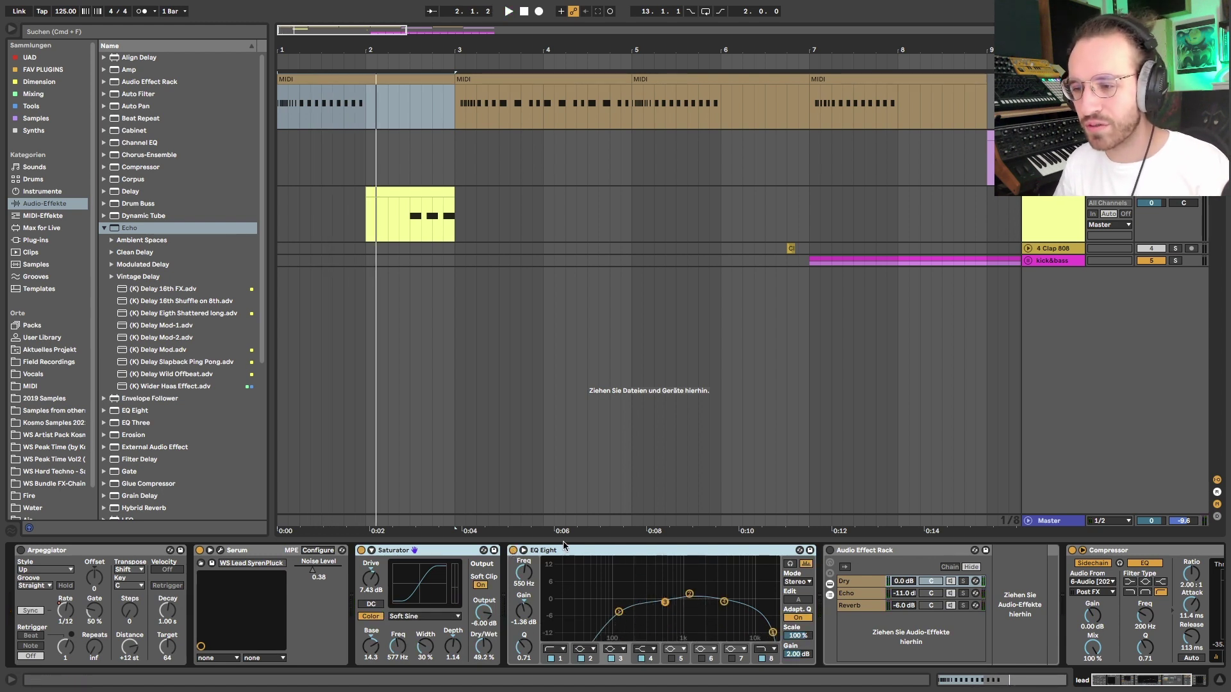
left_click(434, 552)
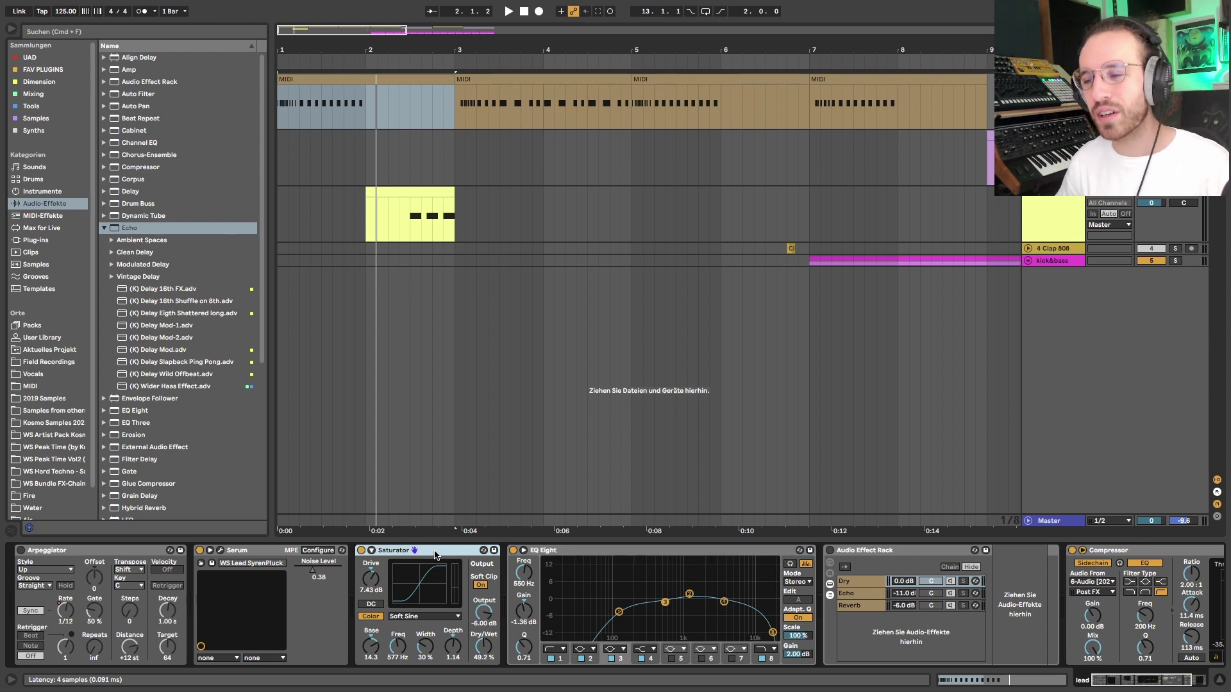
left_click(622, 602)
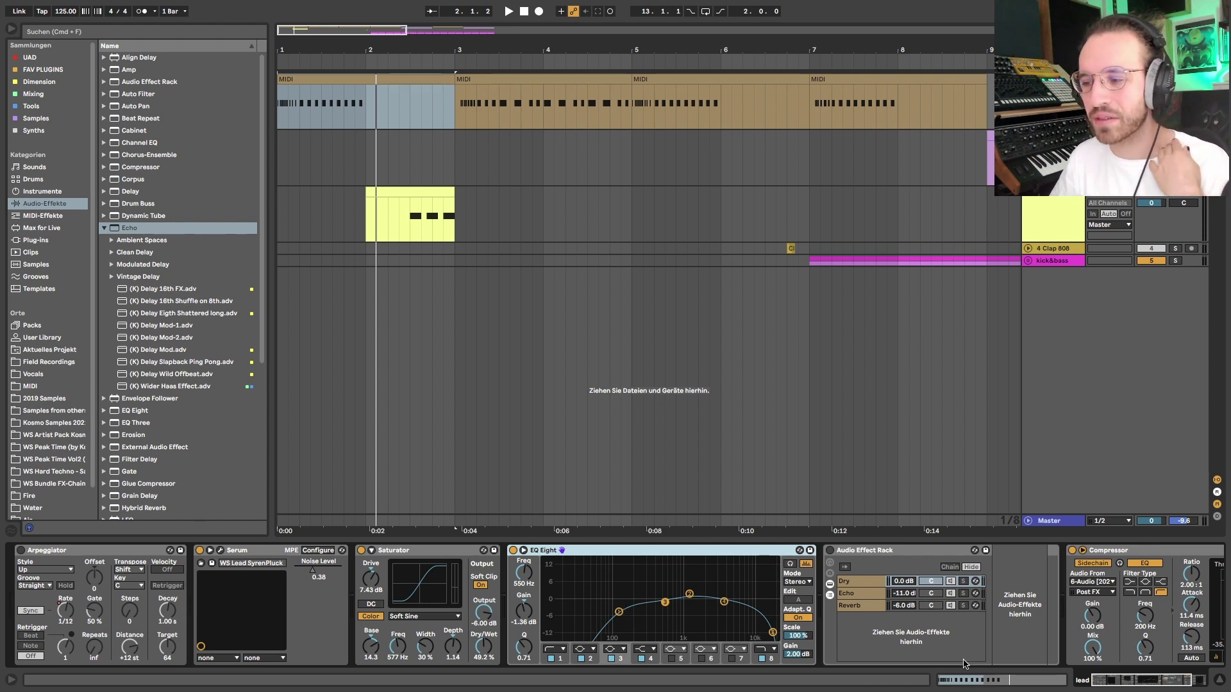
left_click(762, 655)
key("space")
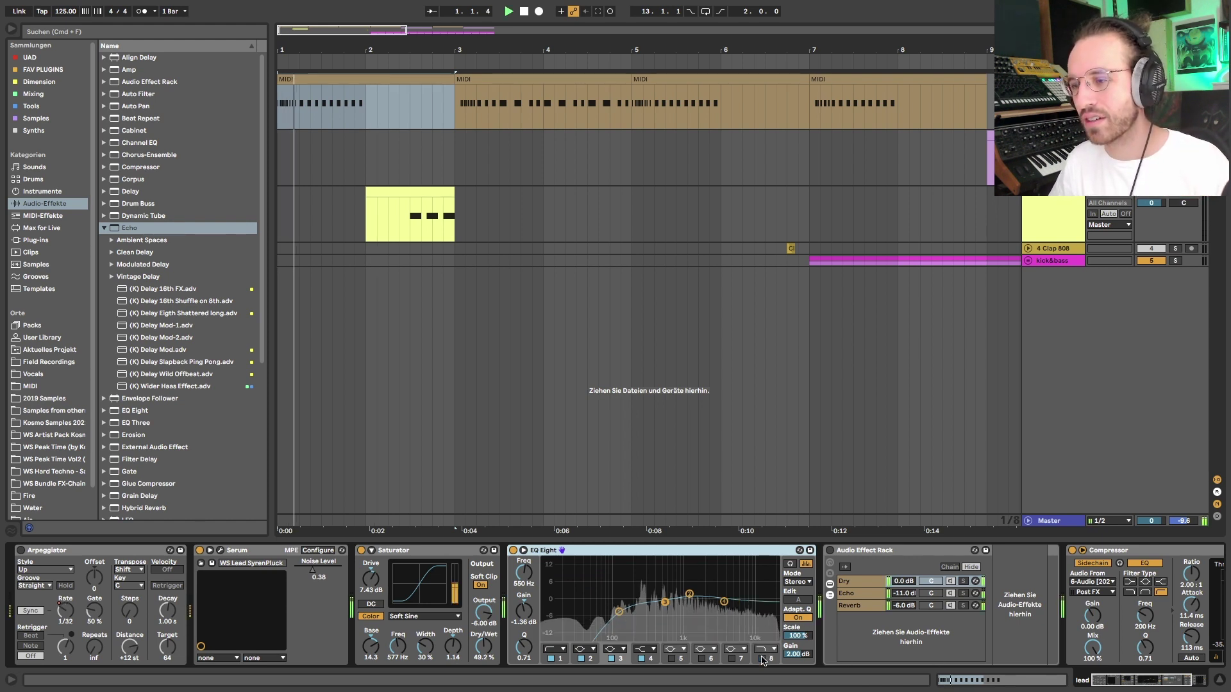
left_click(762, 658)
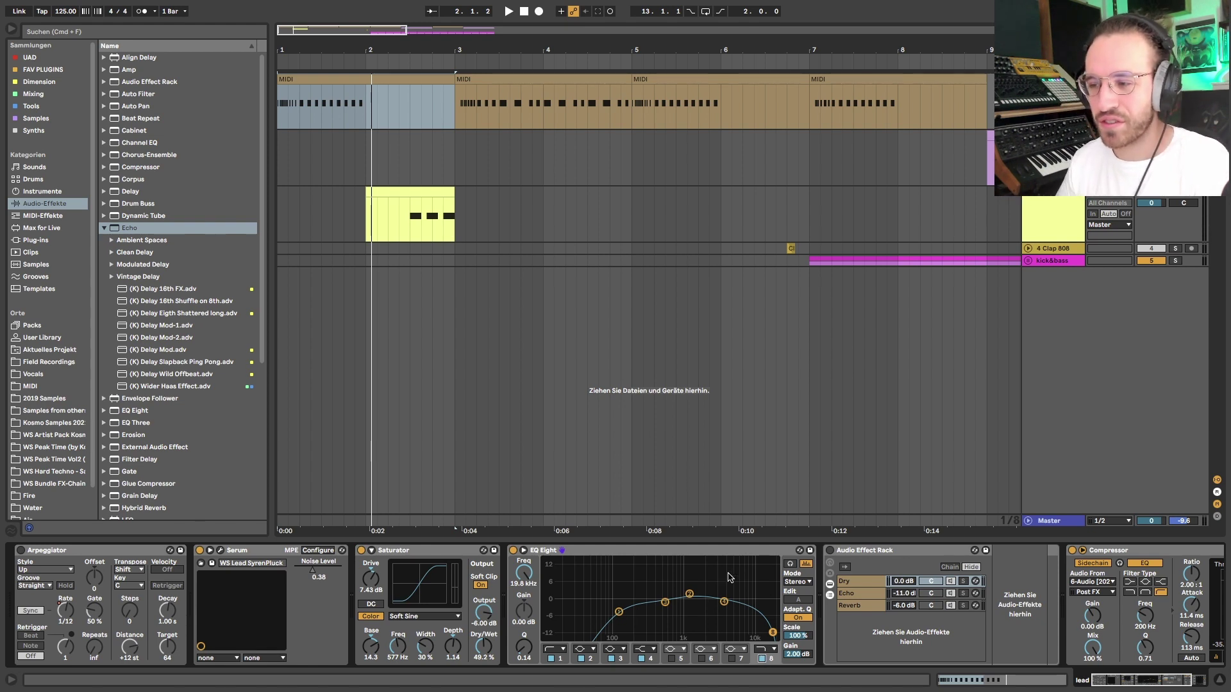
left_click(618, 612)
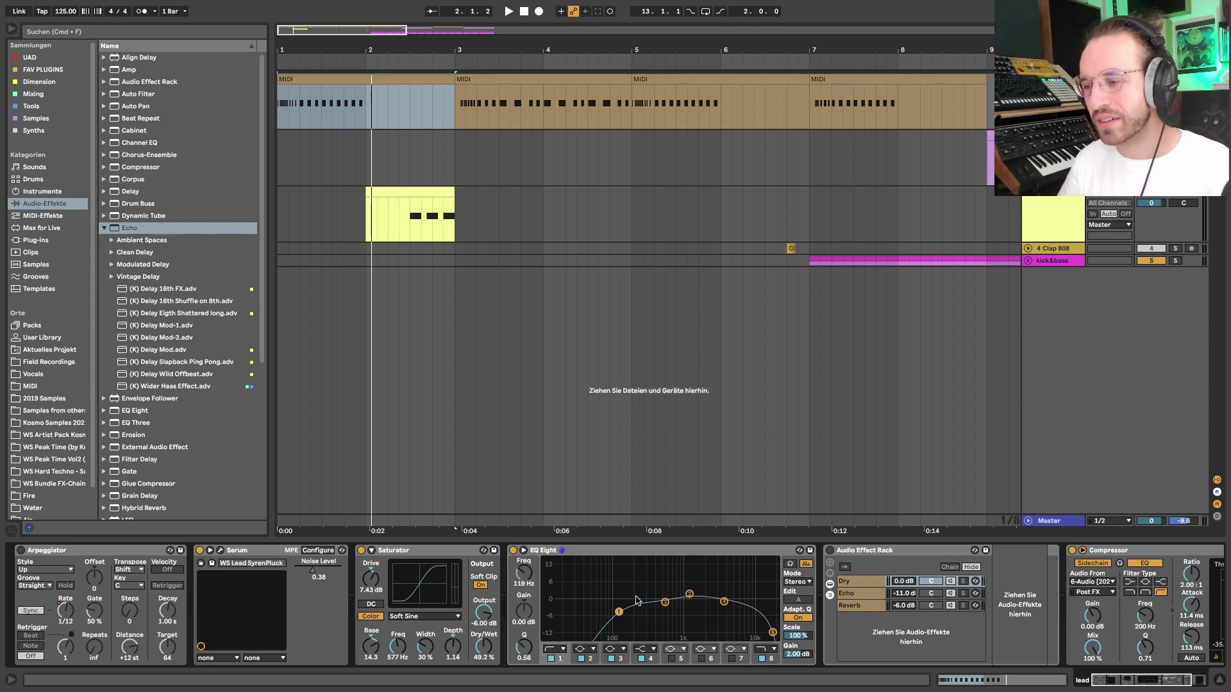
left_click(690, 596)
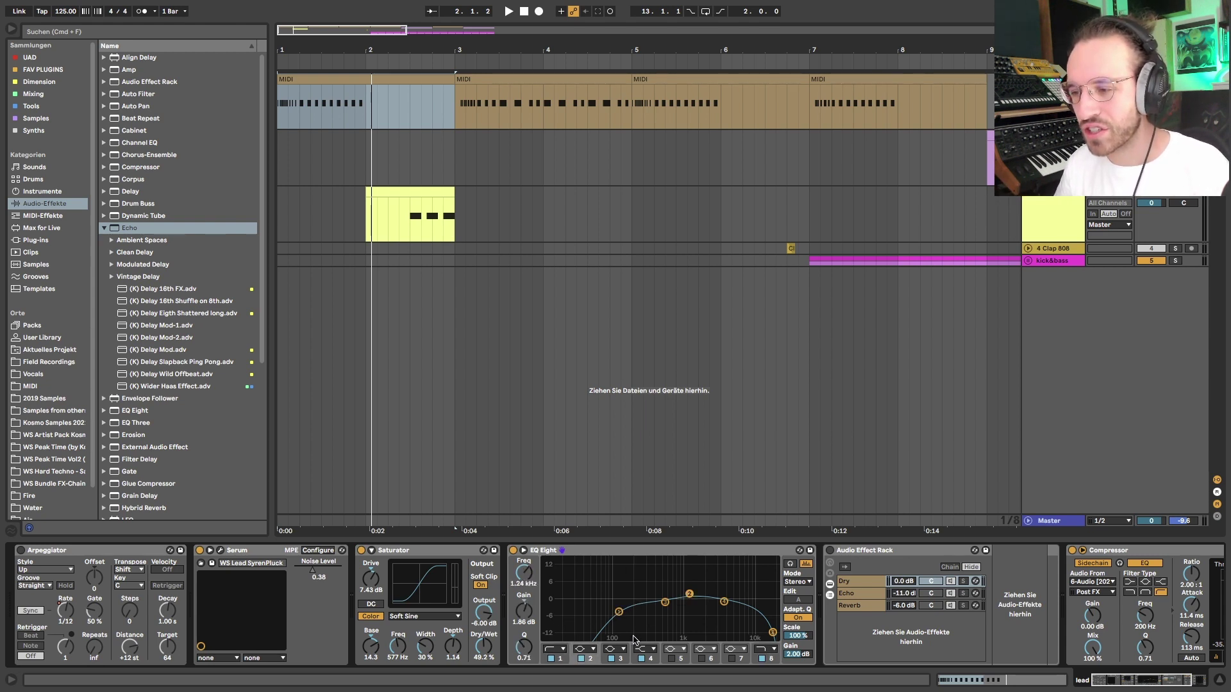
left_click(665, 603)
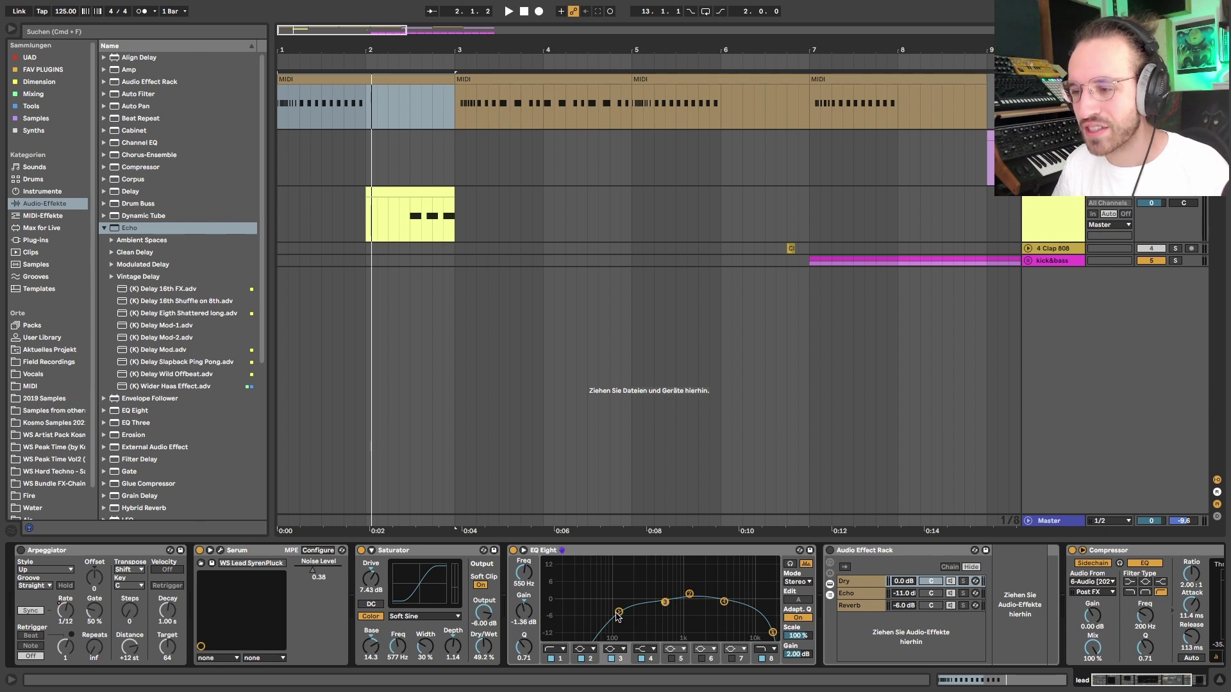
left_click(689, 594)
left_click(665, 603)
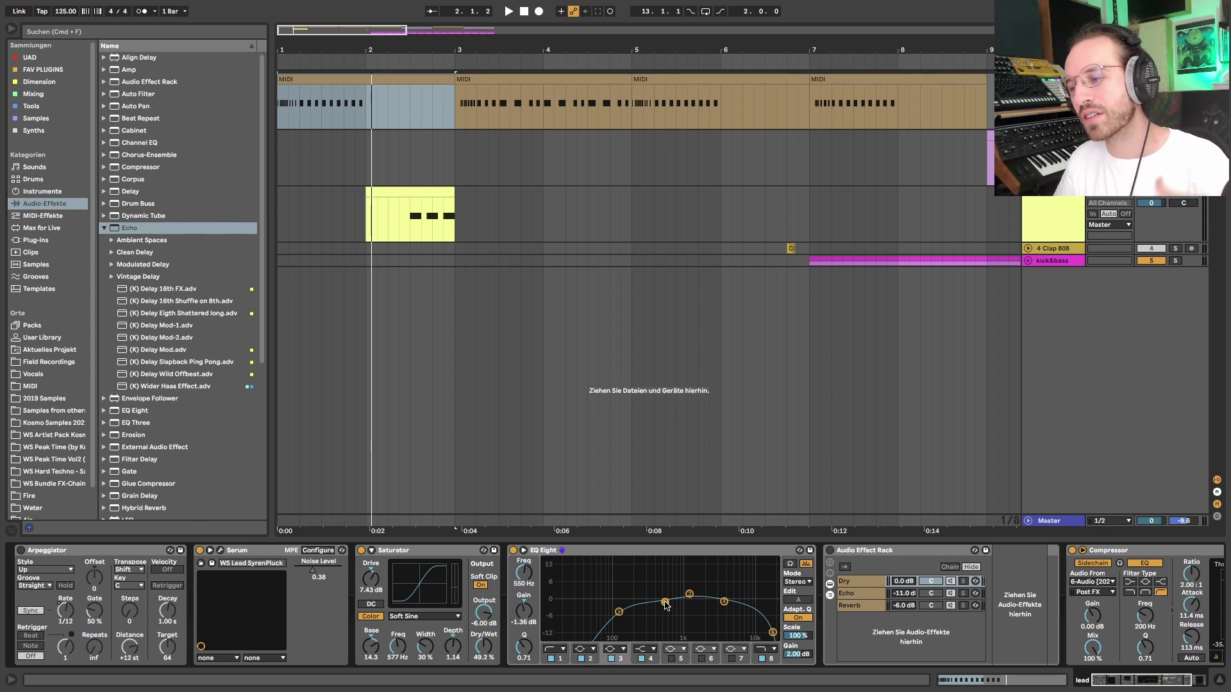
left_click(689, 595)
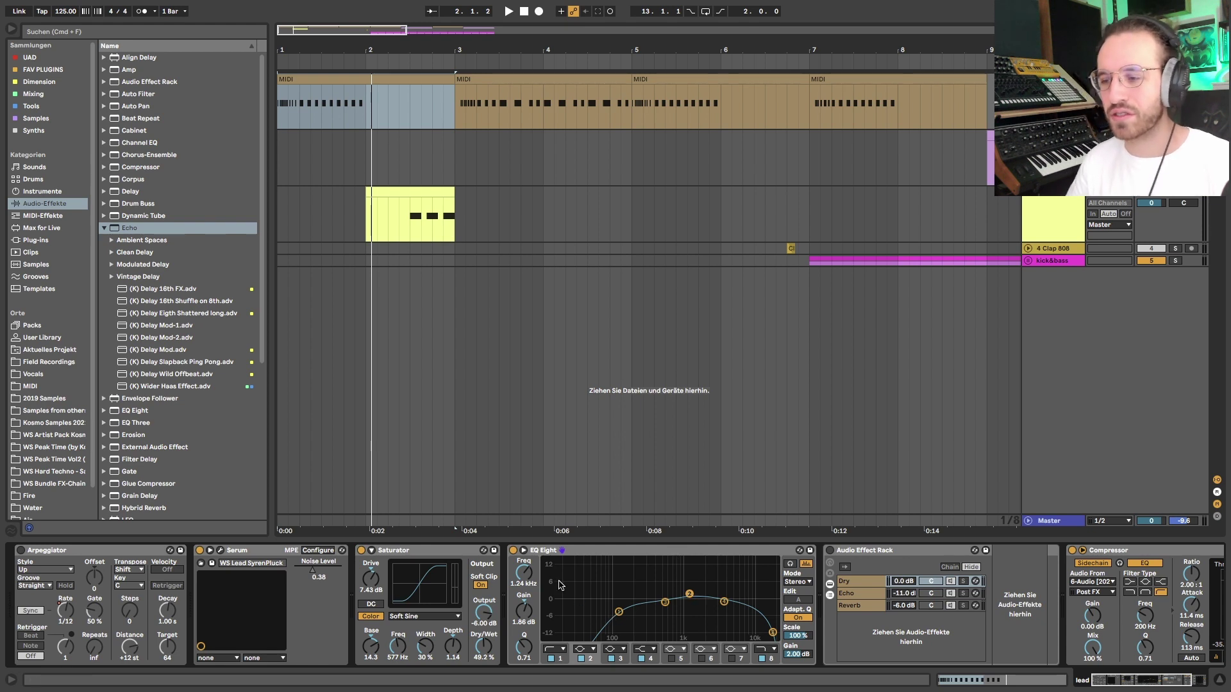
key("space")
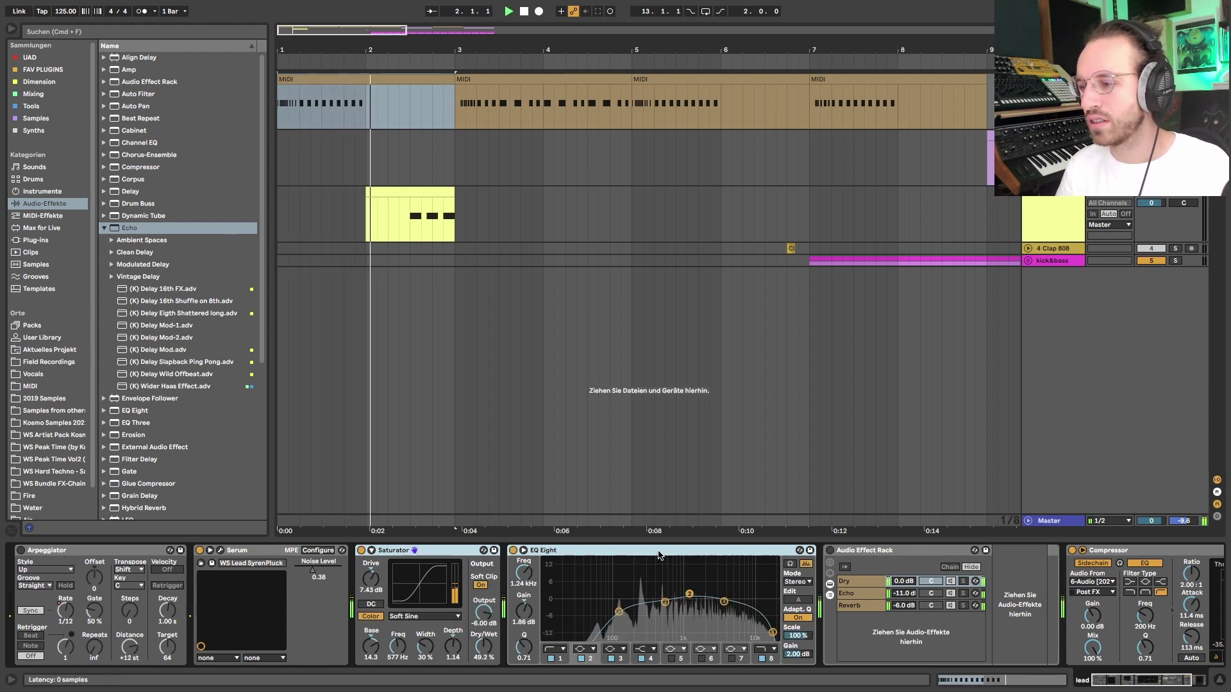
key("space")
- Solo the Echo chain in the lead's effect rack and play the lead clip from bar 1
scroll(660, 556, "right", 5)
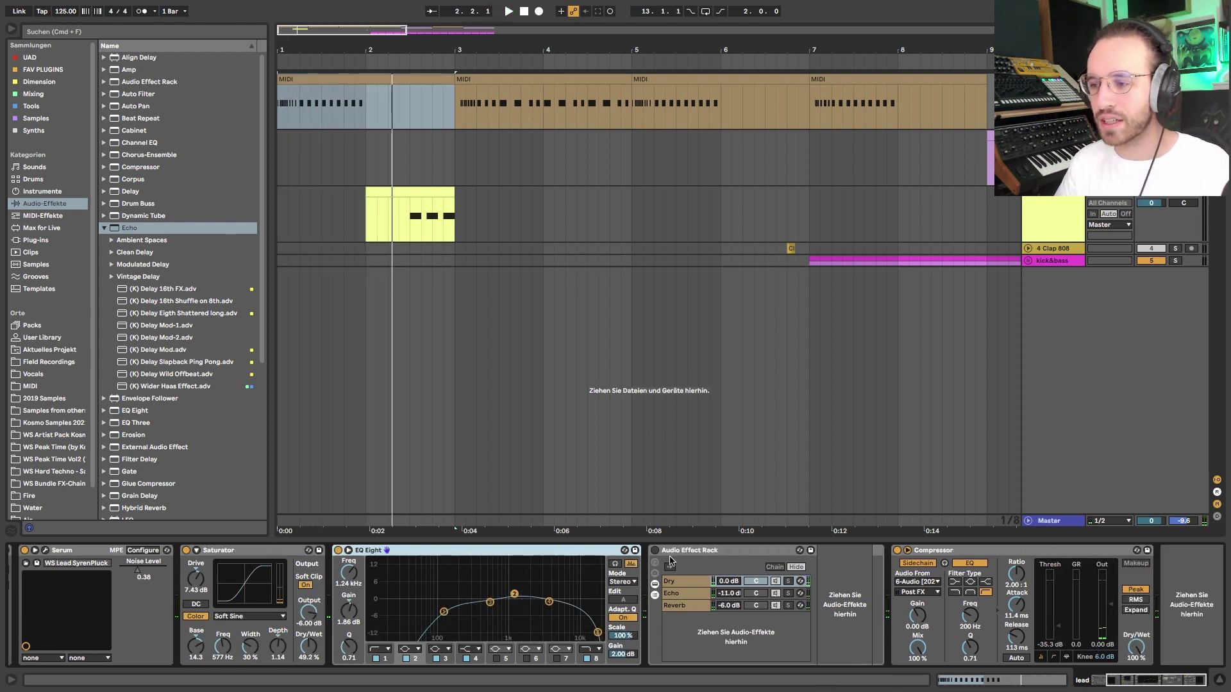
left_click(680, 593)
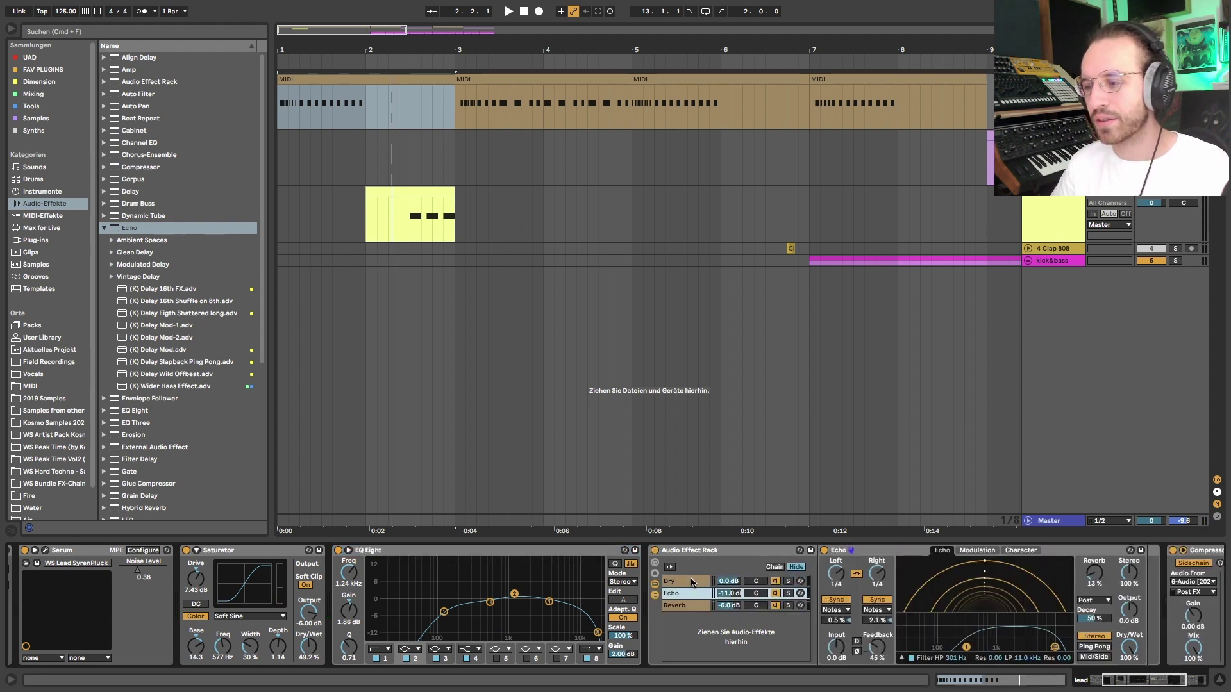
left_click(691, 582)
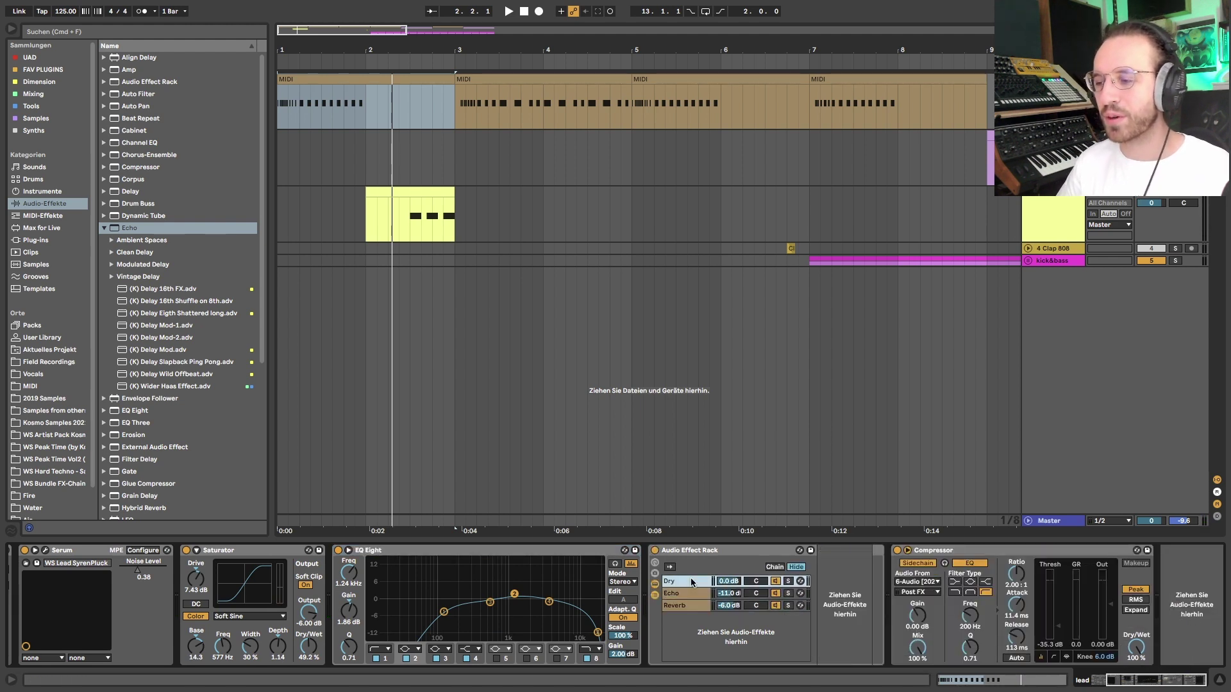
left_click(788, 593)
left_click(436, 102)
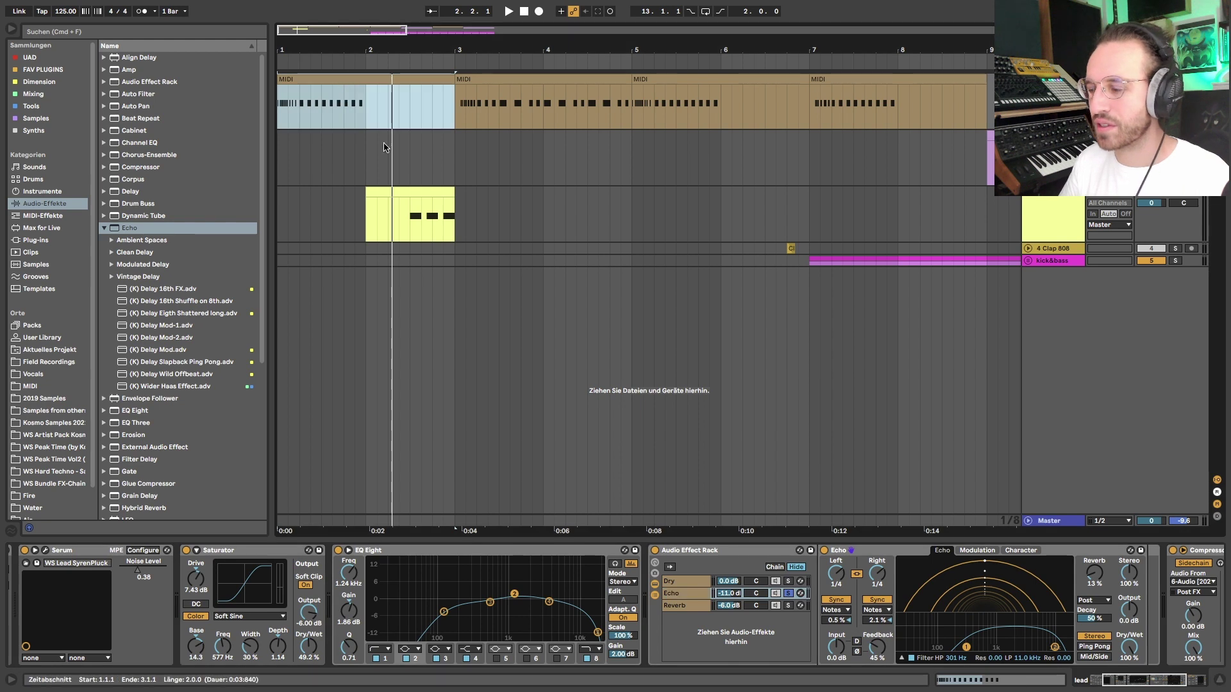
key("space")
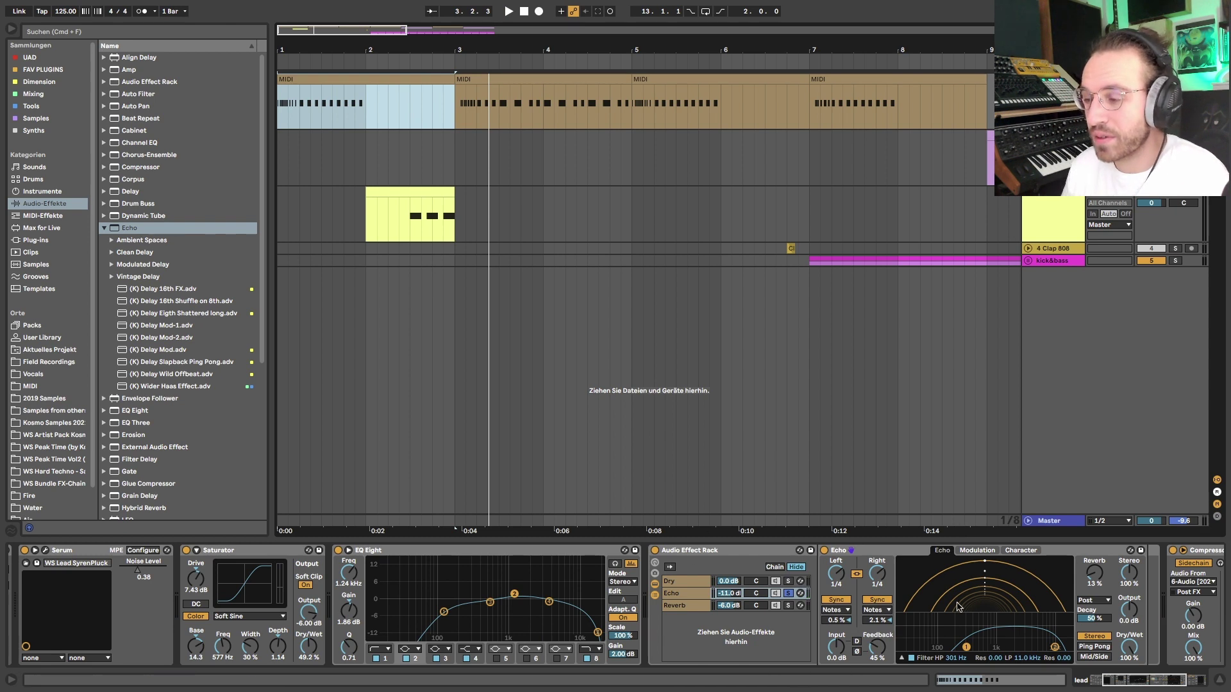
- Review the Echo's Character settings, return to its delay page, and replay to hear the echo
left_click(1019, 550)
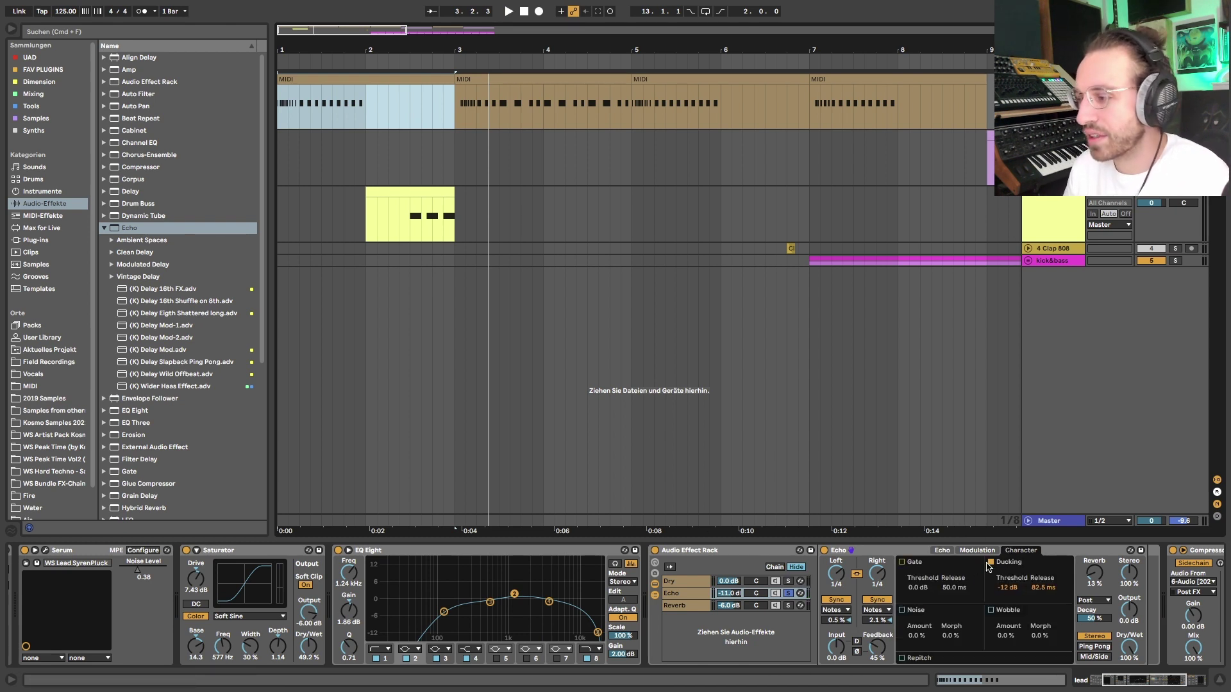
left_click(941, 550)
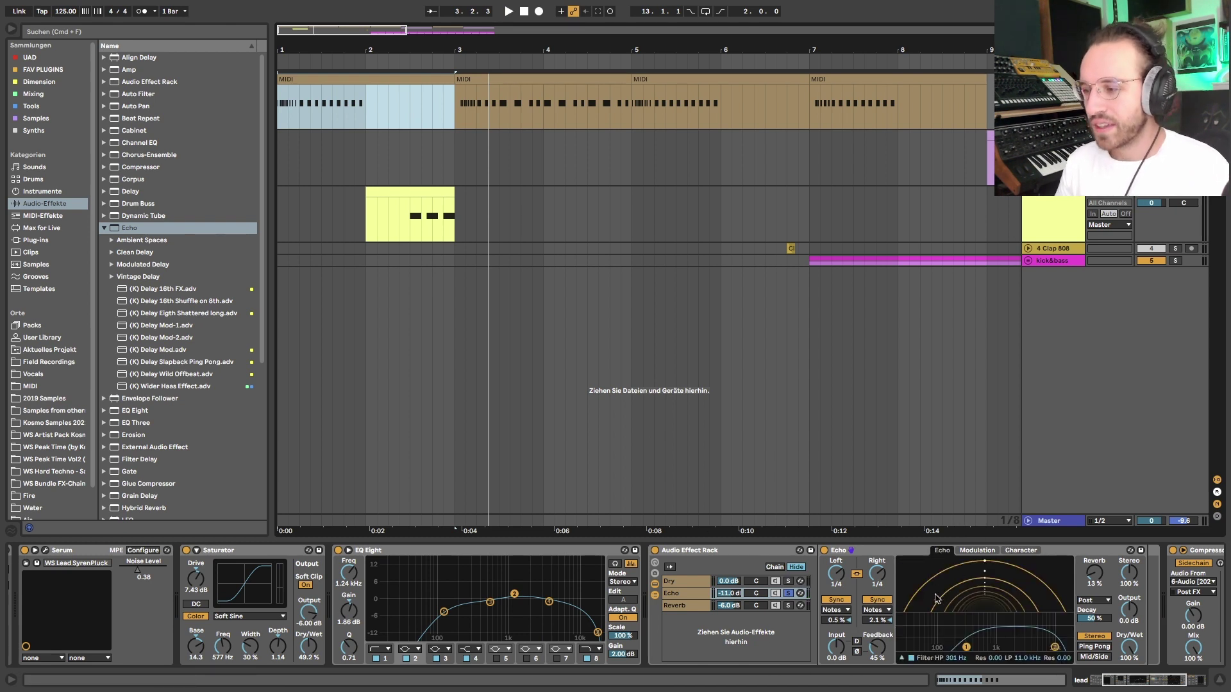
key("space")
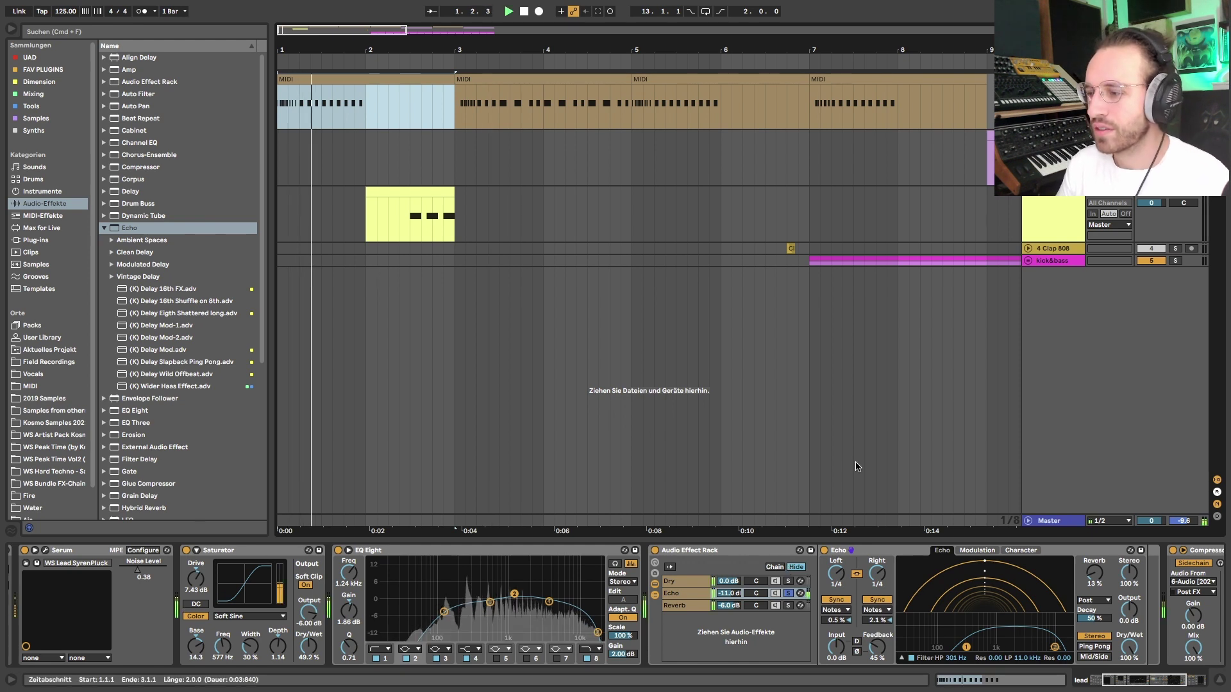
left_click(791, 580)
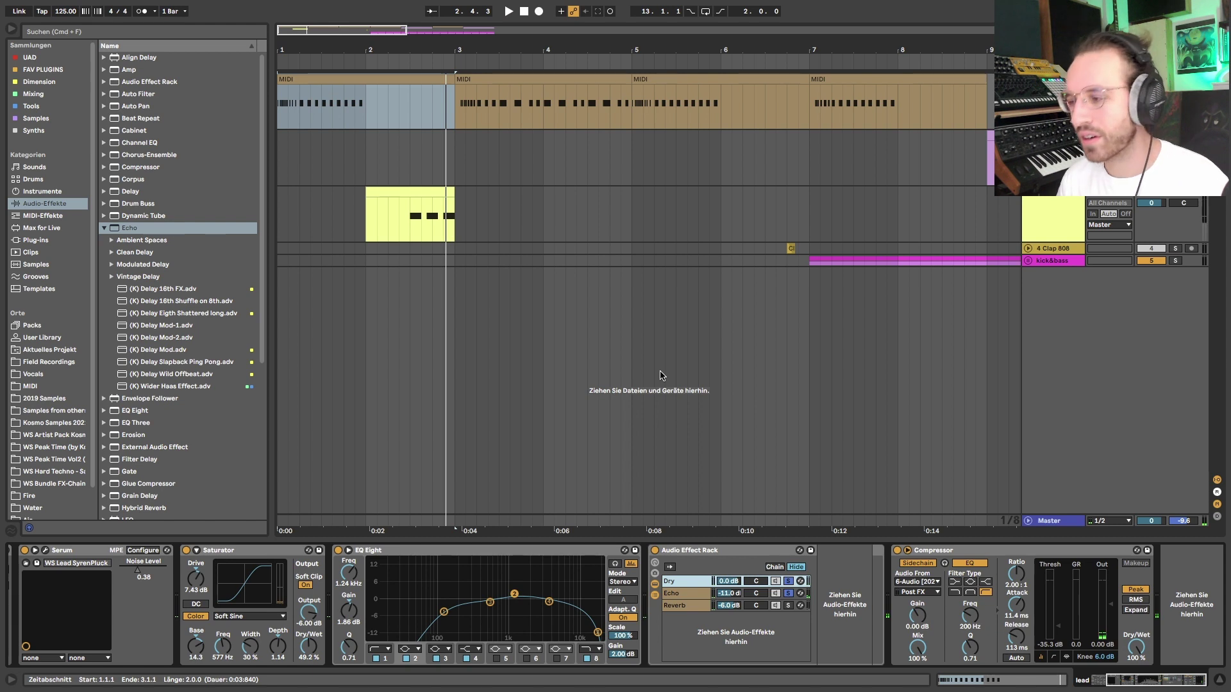
left_click(789, 593)
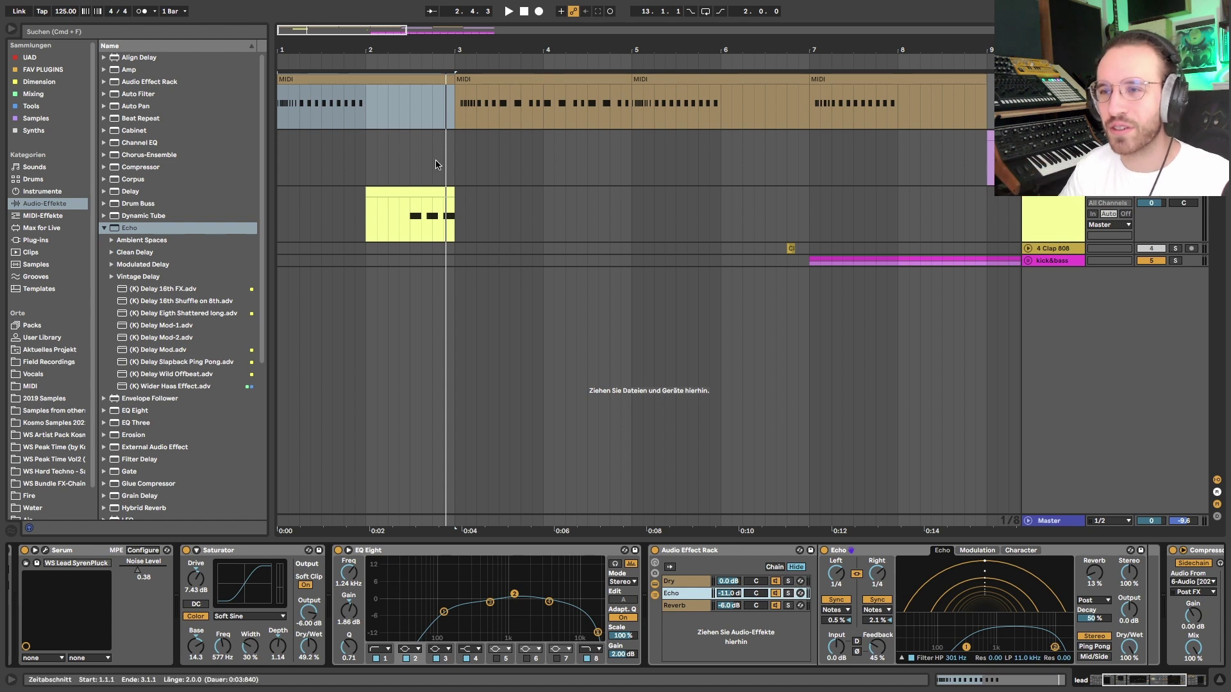
- Select bars 2–3, 6–7 and 8–9 on the lead track, ending on its first clip
left_click_drag(364, 113, 456, 114)
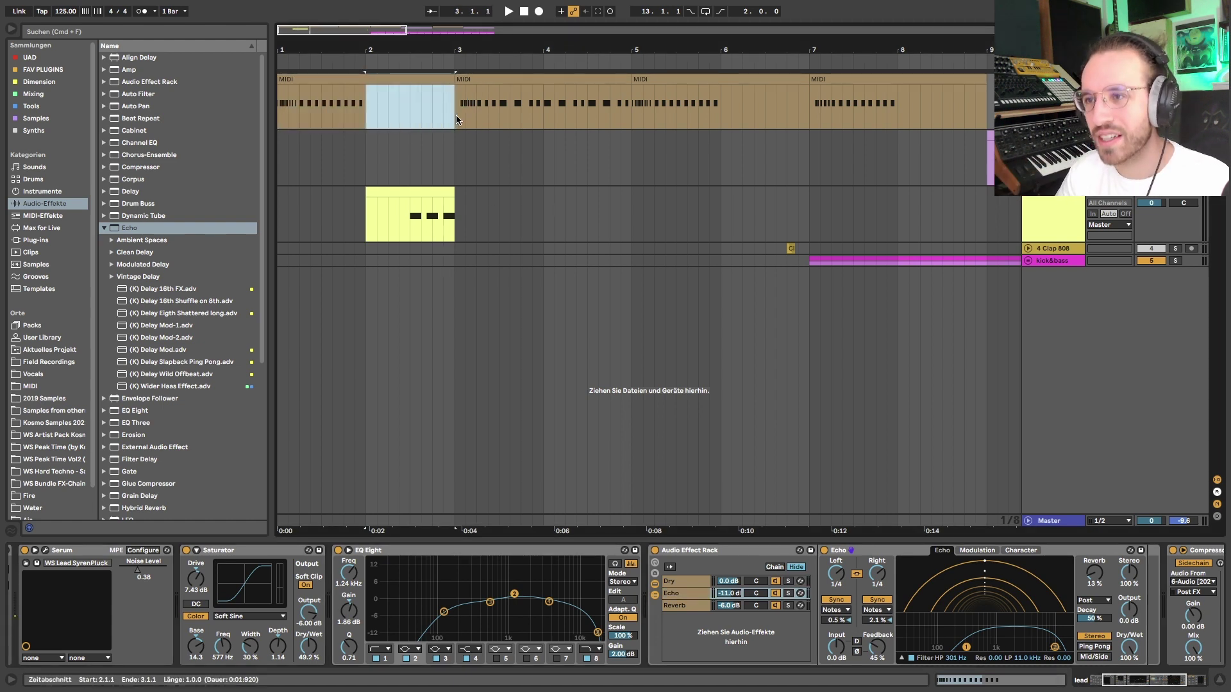
left_click(399, 191)
left_click_drag(367, 108, 454, 103)
left_click(709, 109)
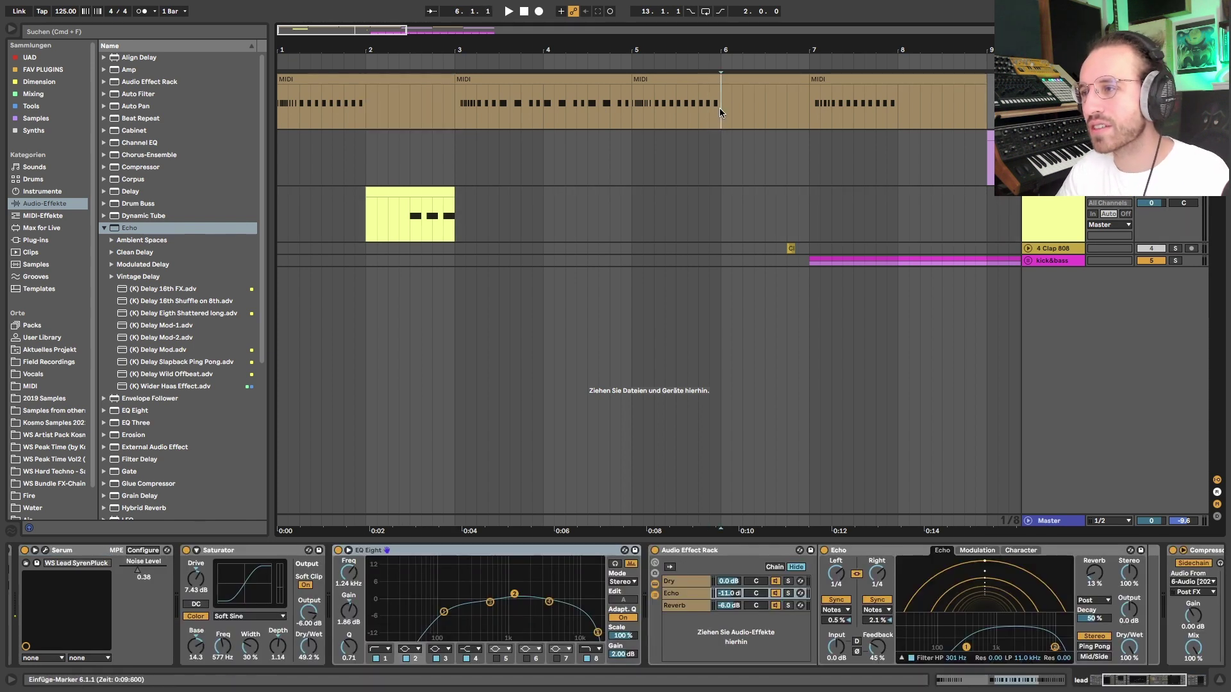
left_click_drag(719, 108, 804, 112)
left_click_drag(902, 104, 988, 104)
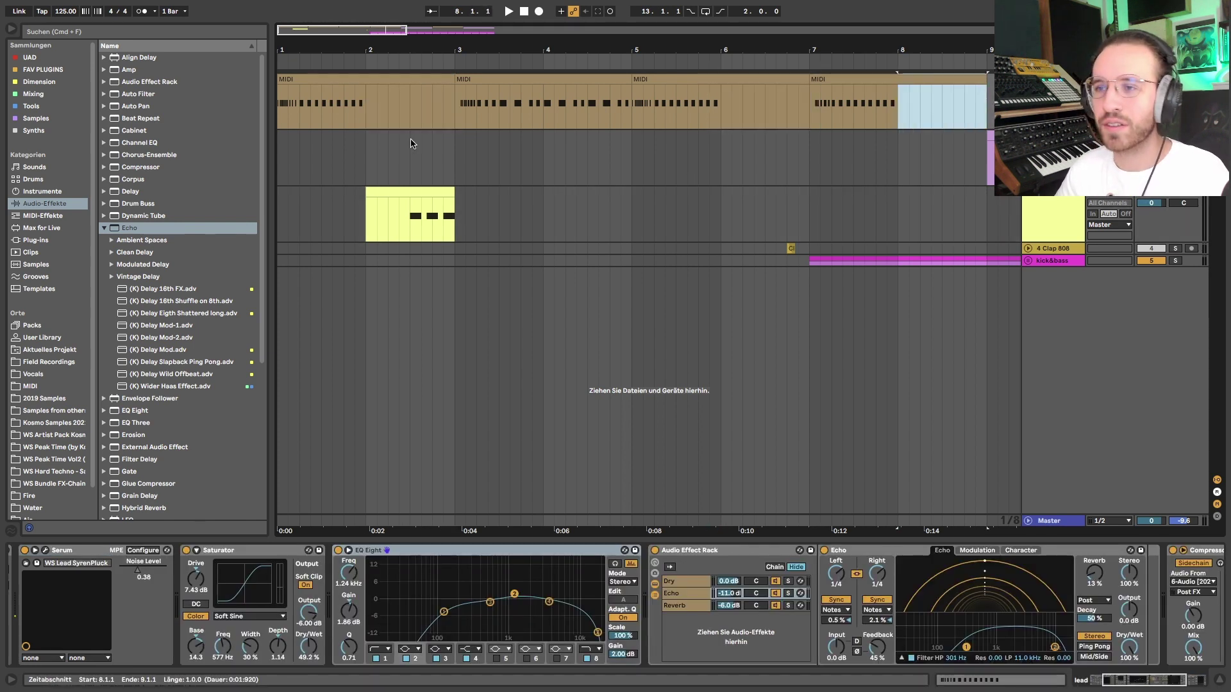
left_click(333, 76)
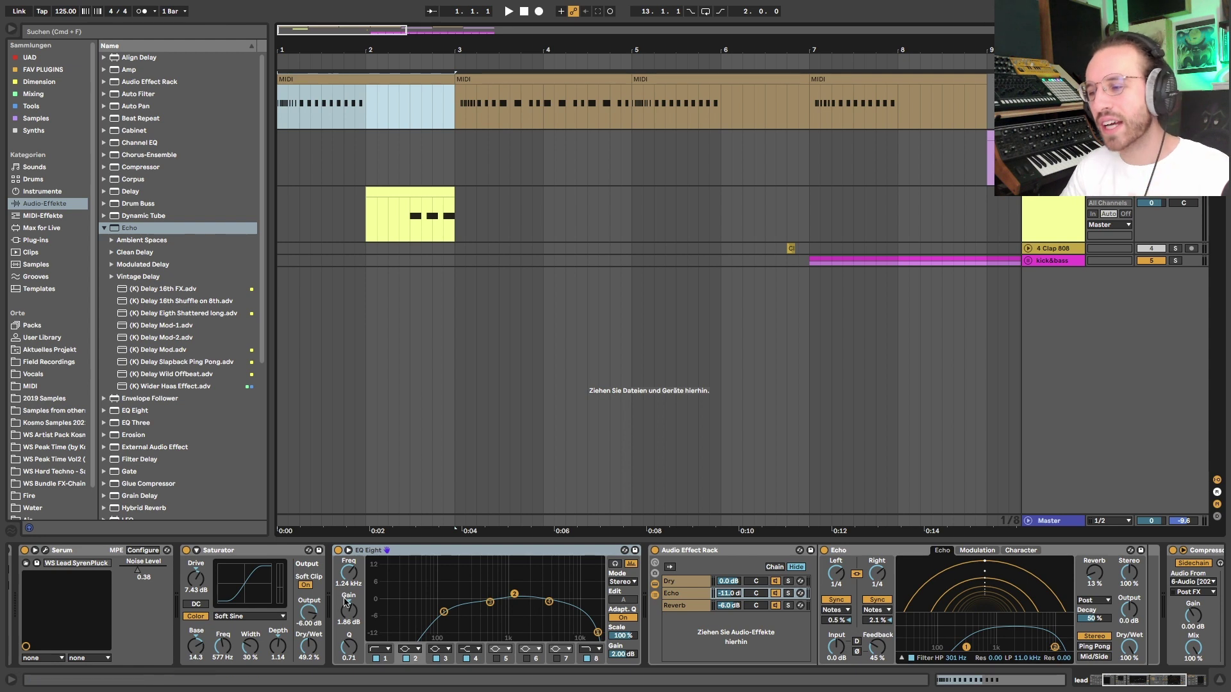
- Solo the Reverb chain and listen to the reverb alone, then unsolo it and stop
left_click(675, 605)
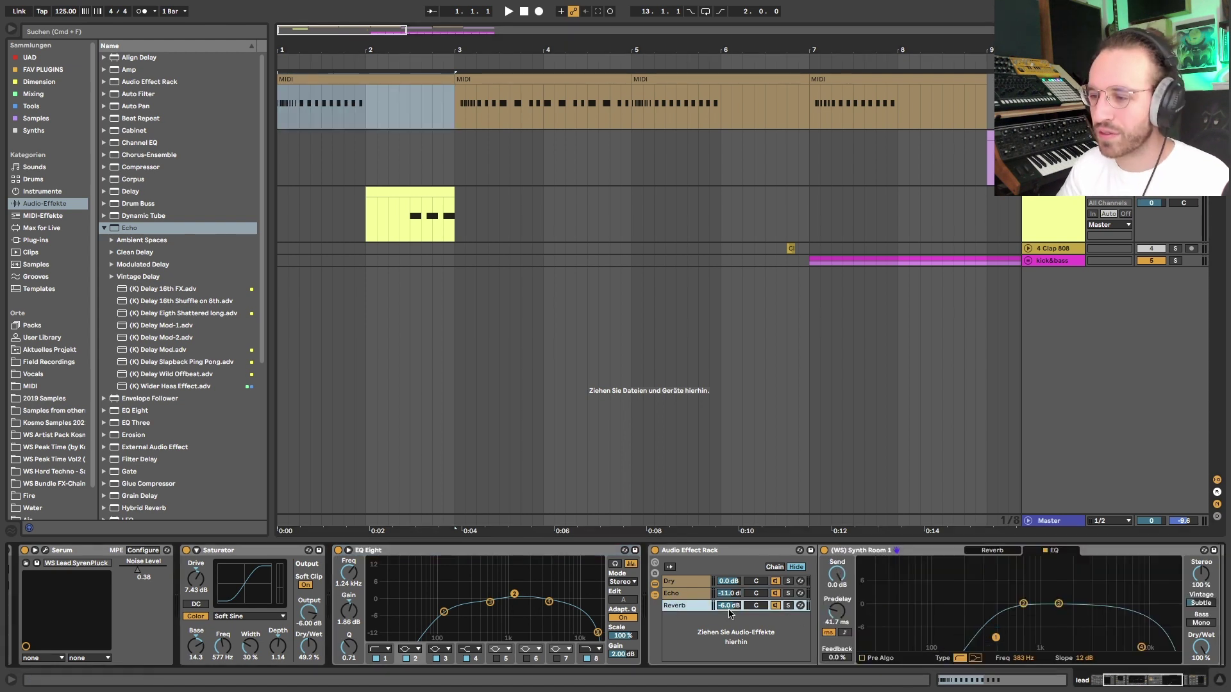
left_click(787, 605)
key("space")
scroll(577, 596, "right", 5)
left_click(468, 606)
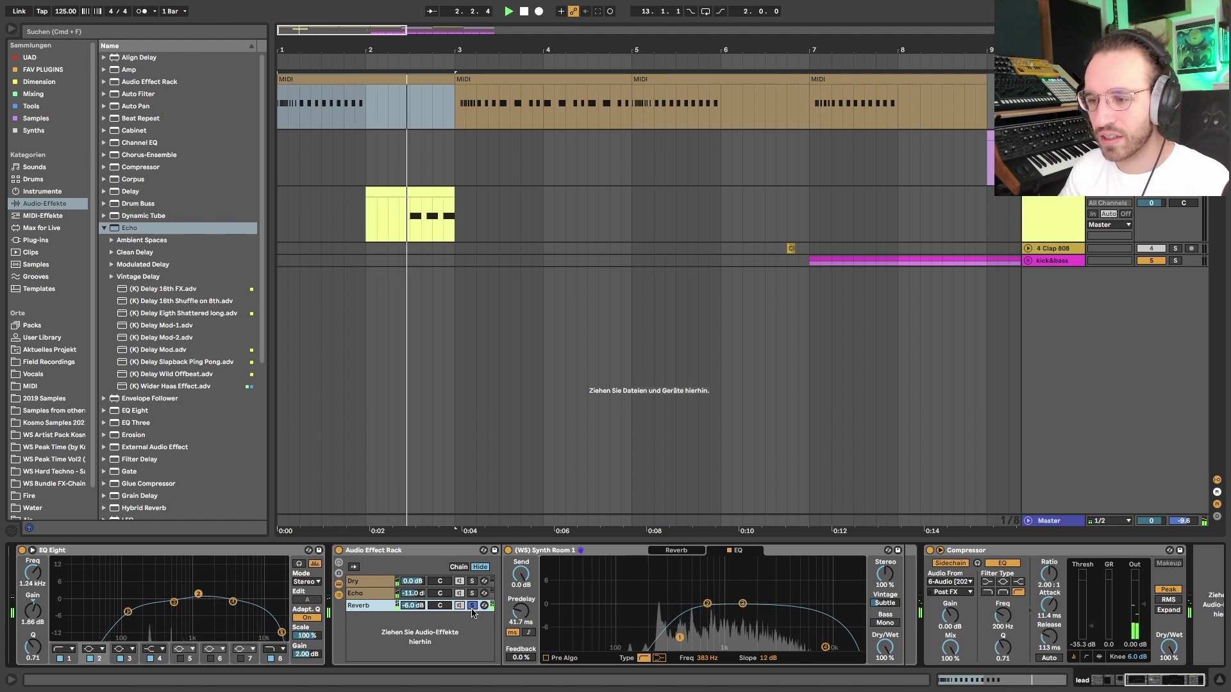
key("space")
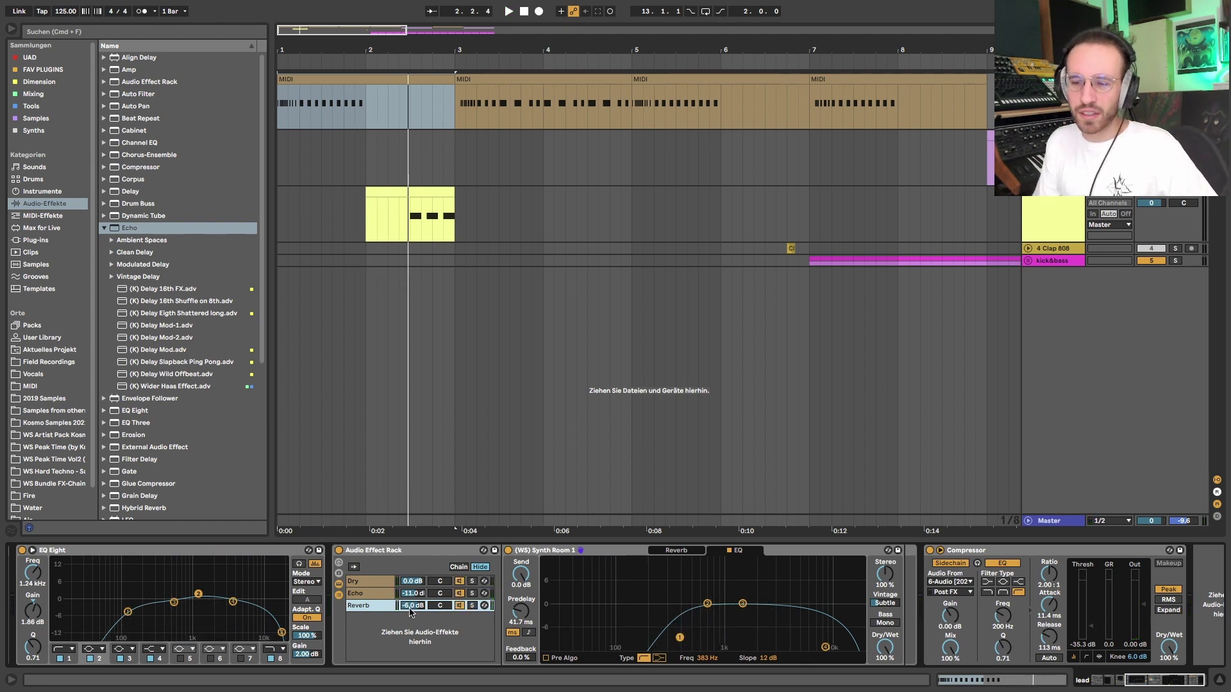
- Lower the Reverb chain to -9 dB, replay the lead clip, and zoom out to bars 1–17
scroll(410, 612, "down", 1)
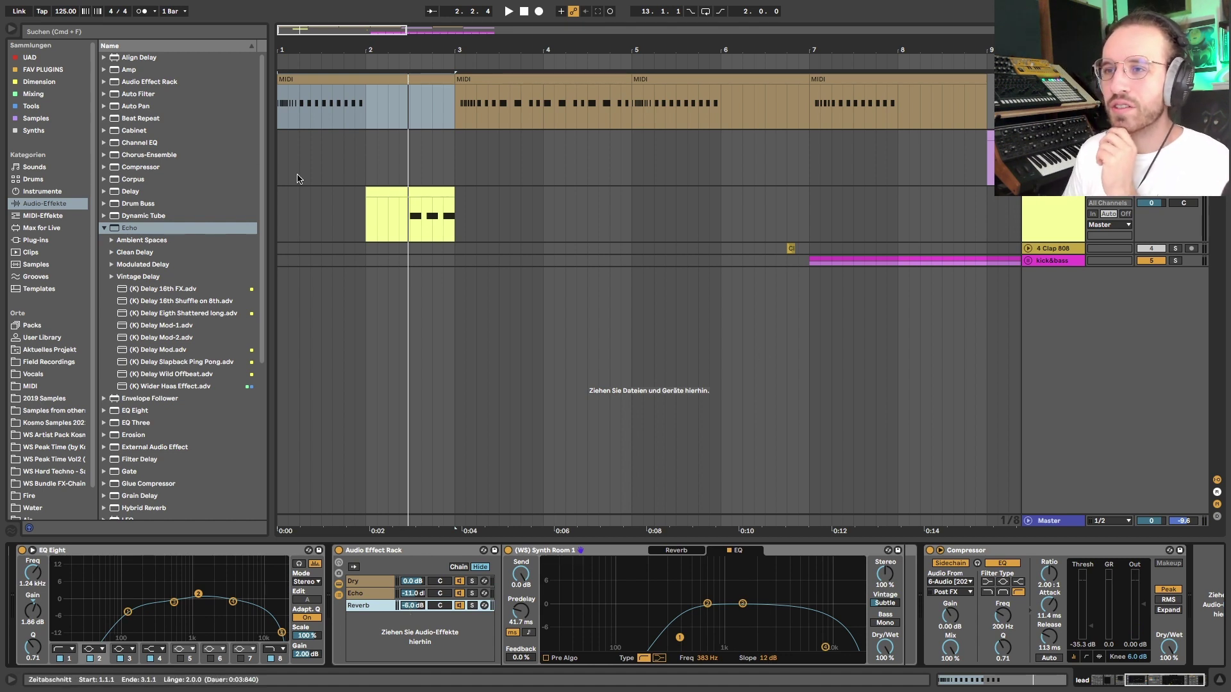
left_click(332, 76)
key("space")
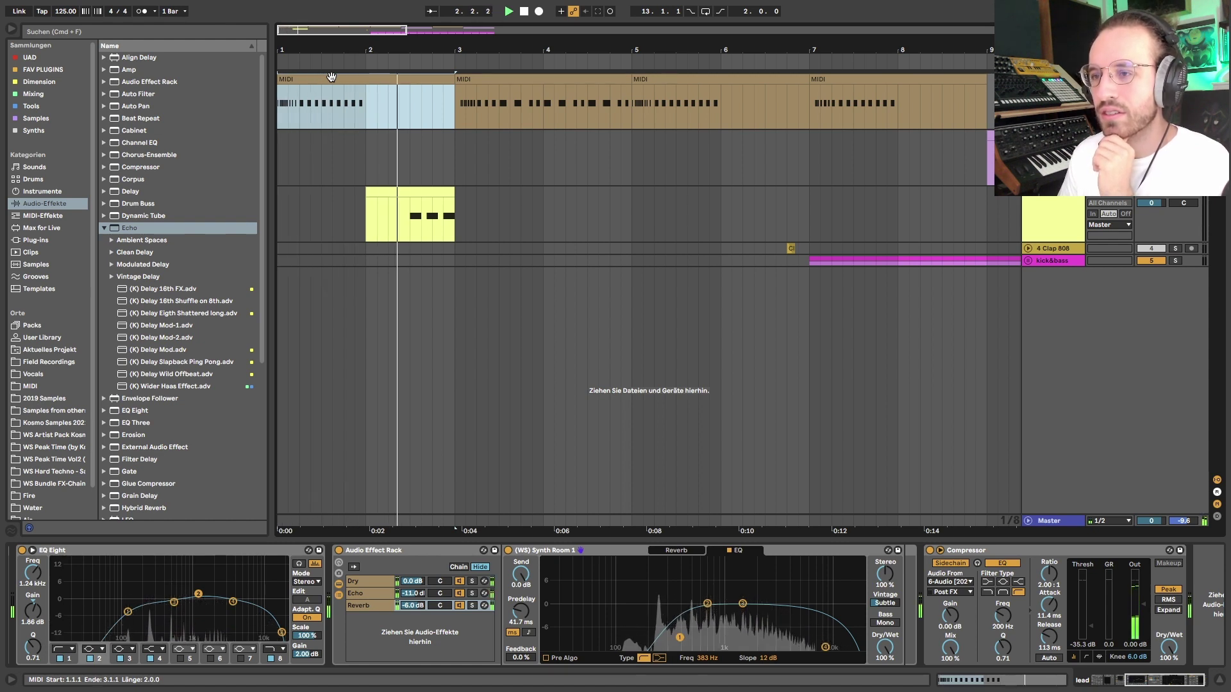
key("space")
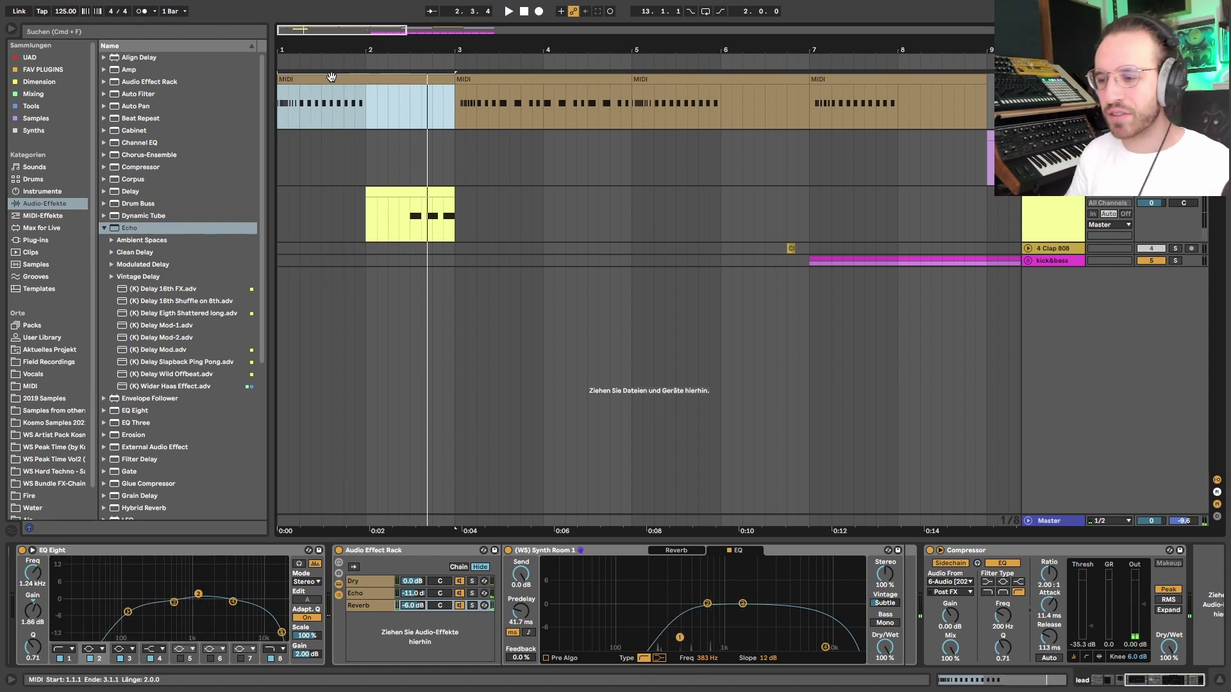
left_click(420, 606)
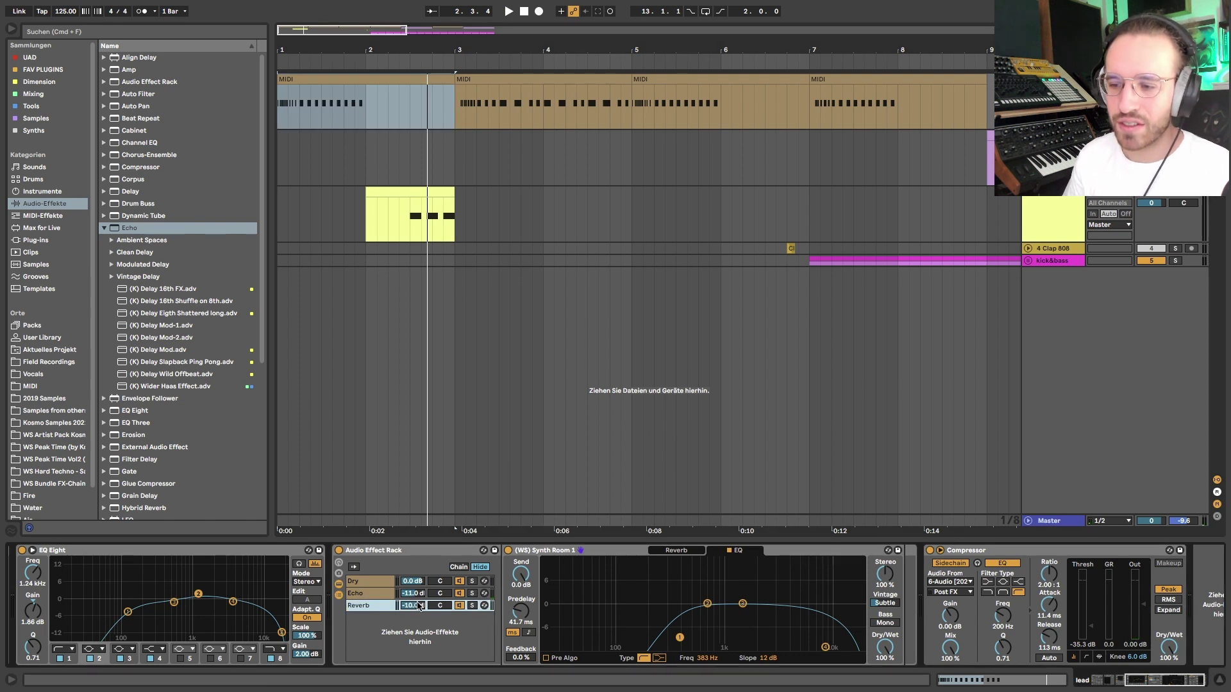
key("space")
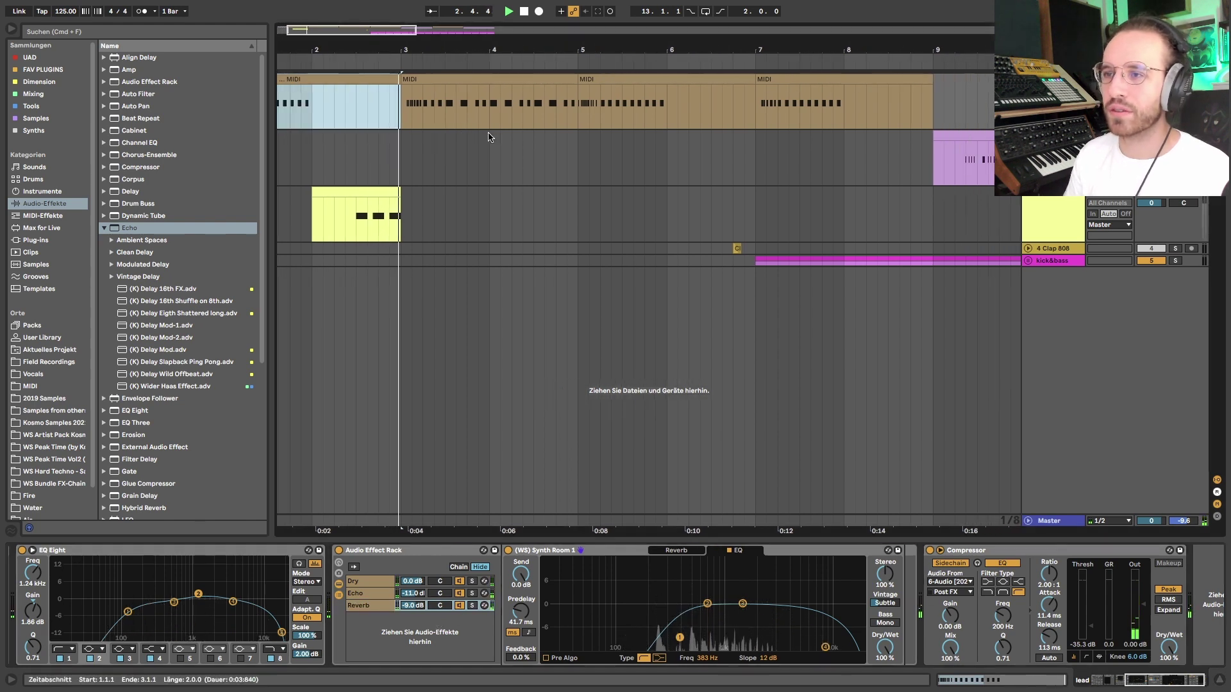
key("minus")
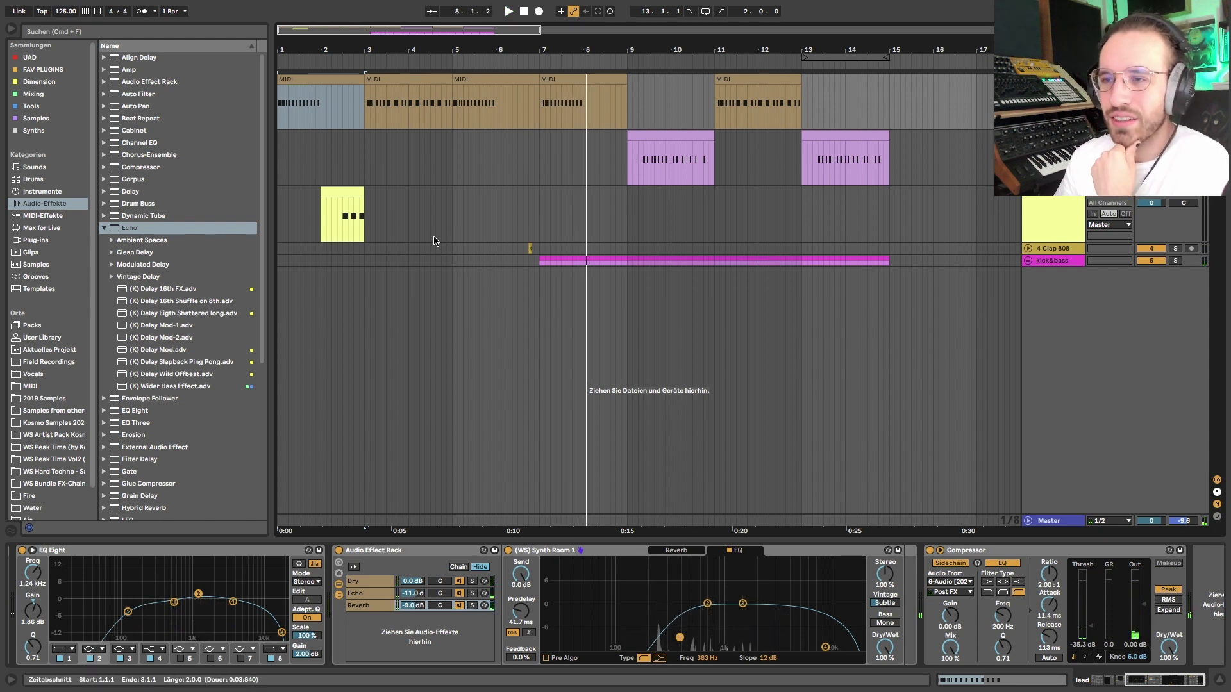
- Scroll the arrangement left and right to view bars 1–16 across all tracks
scroll(306, 590, "left", 6)
scroll(558, 546, "right", 8)
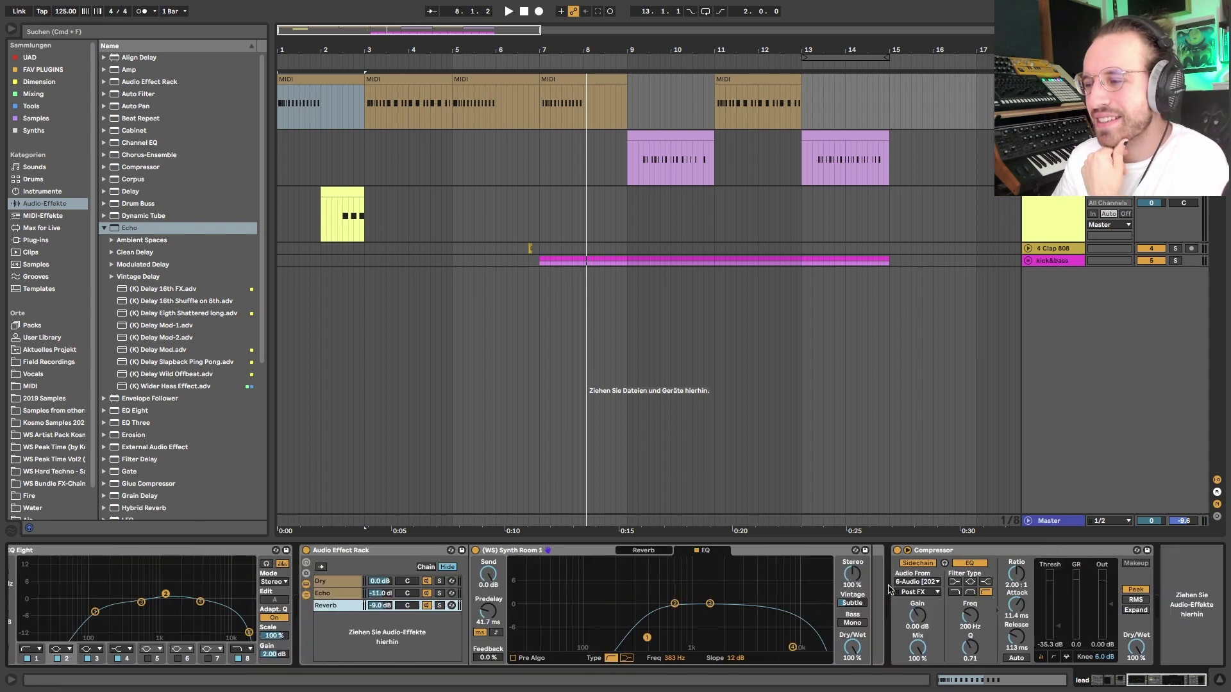
scroll(331, 598, "left", 6)
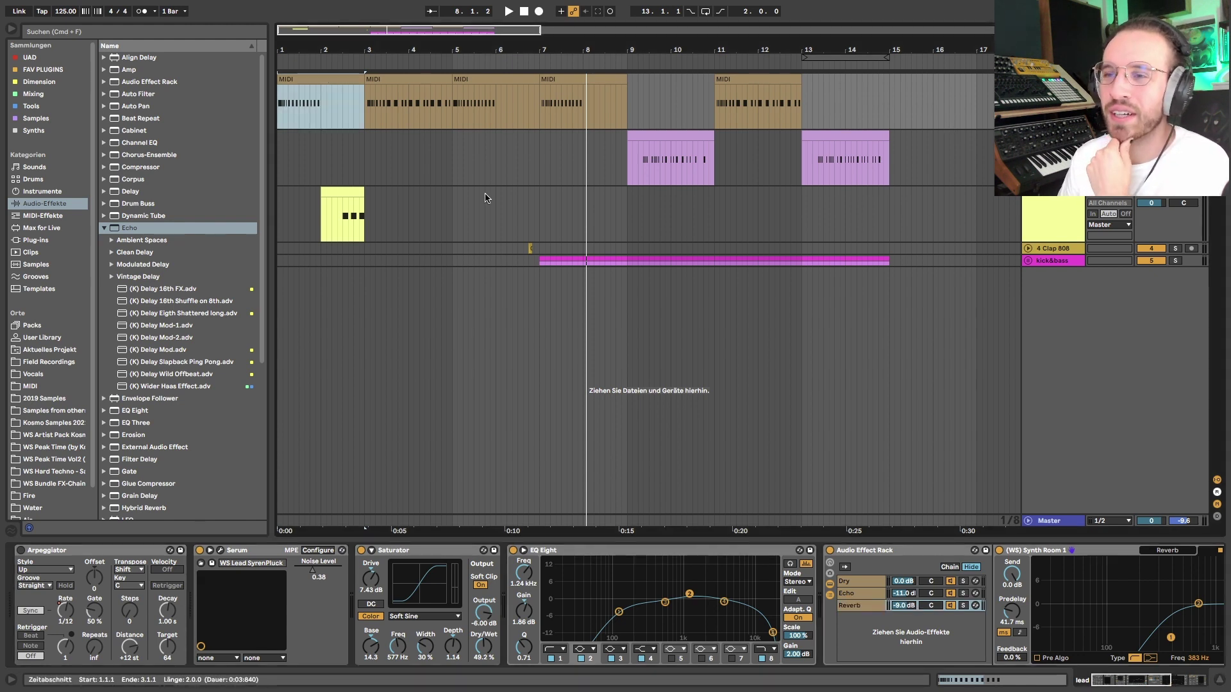
- Deactivate the 4 Clap 808 track, play from the yellow bass pluck clip, and open its Serum window
left_click(935, 262, "shift")
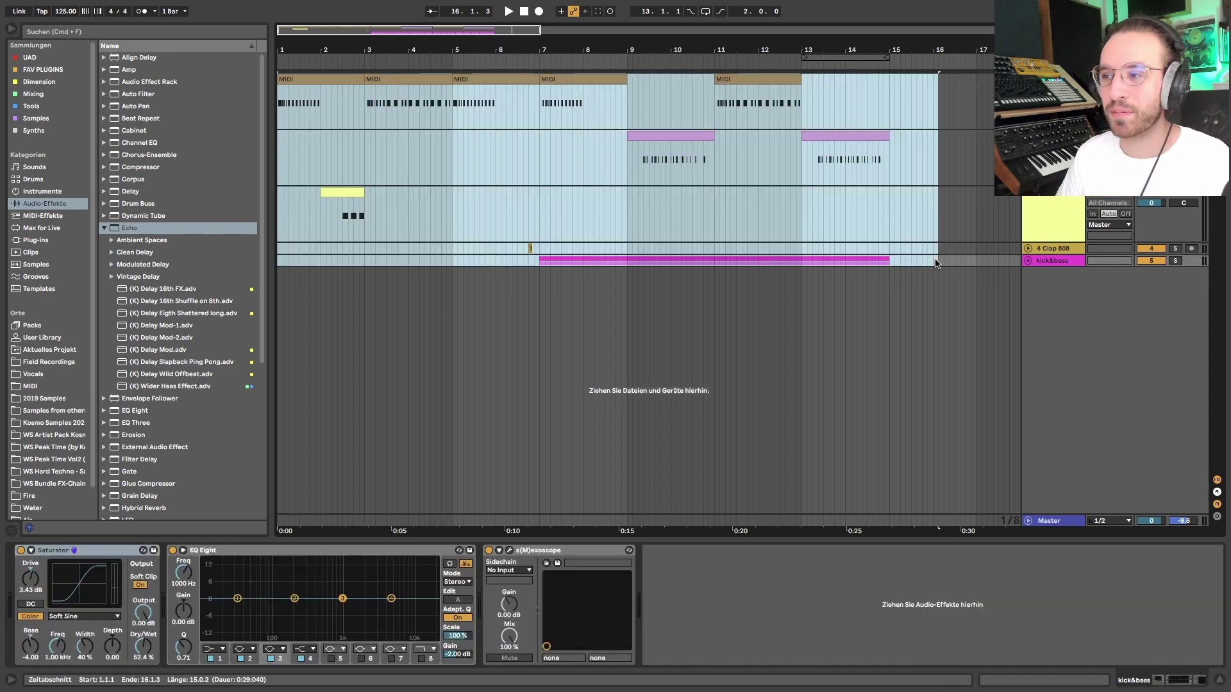
left_click(481, 154)
left_click(344, 209)
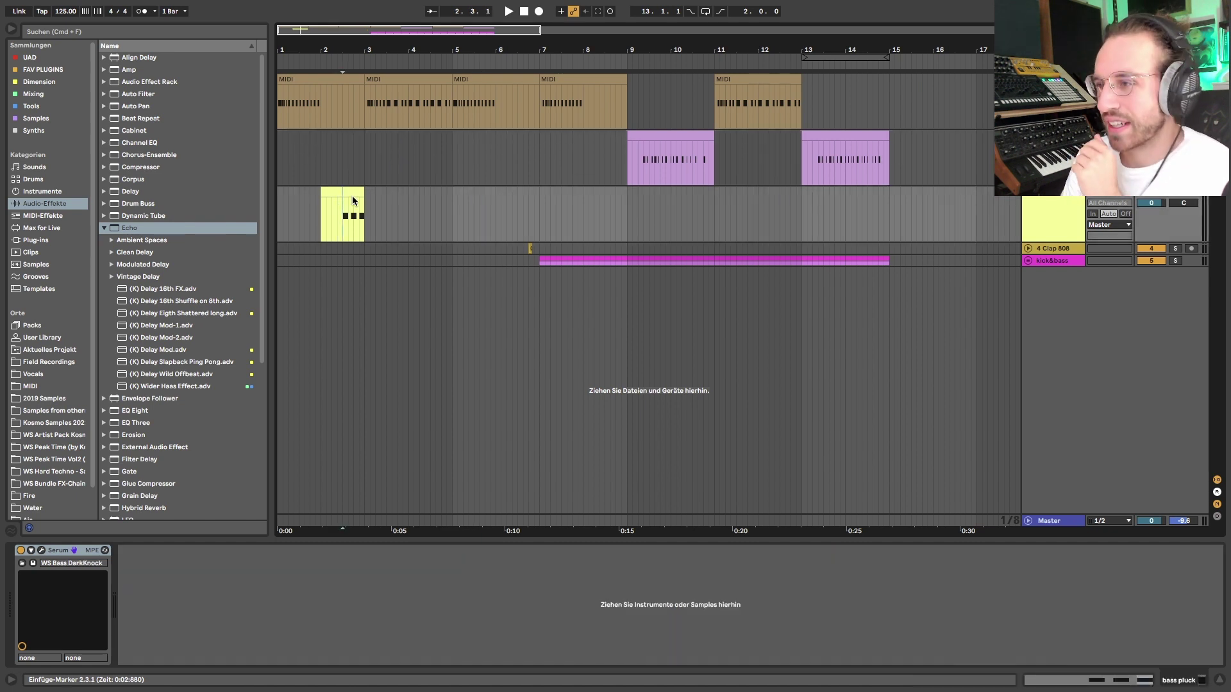
key("F4")
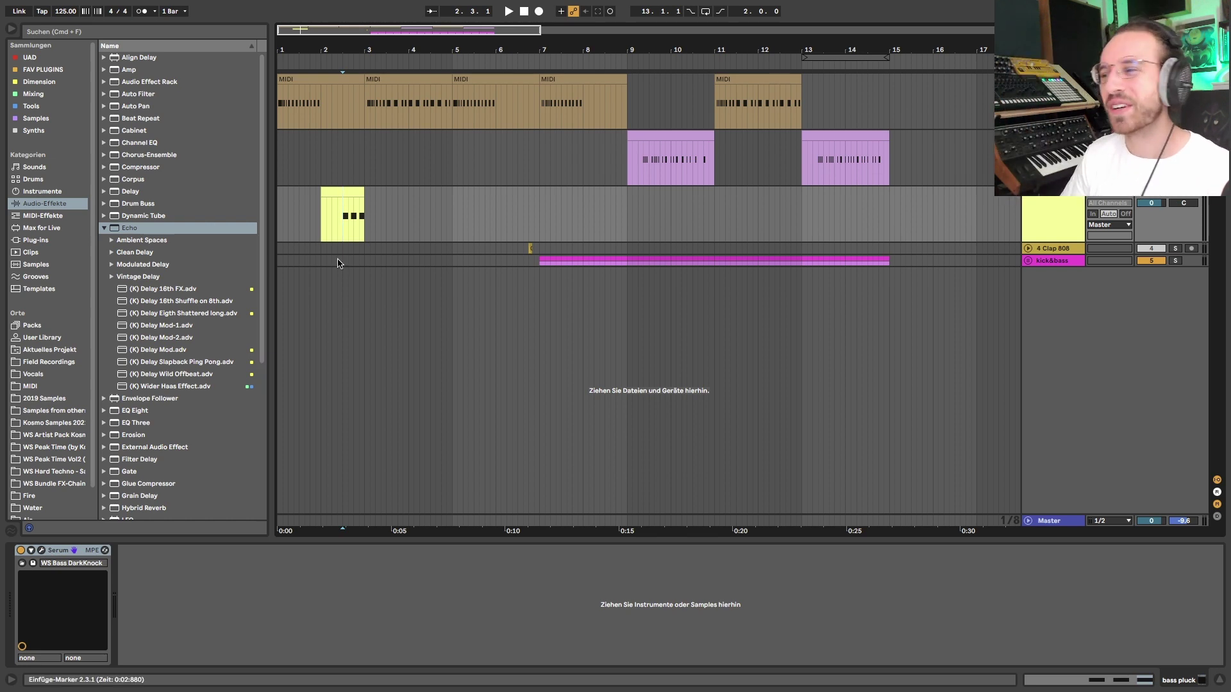
key("space")
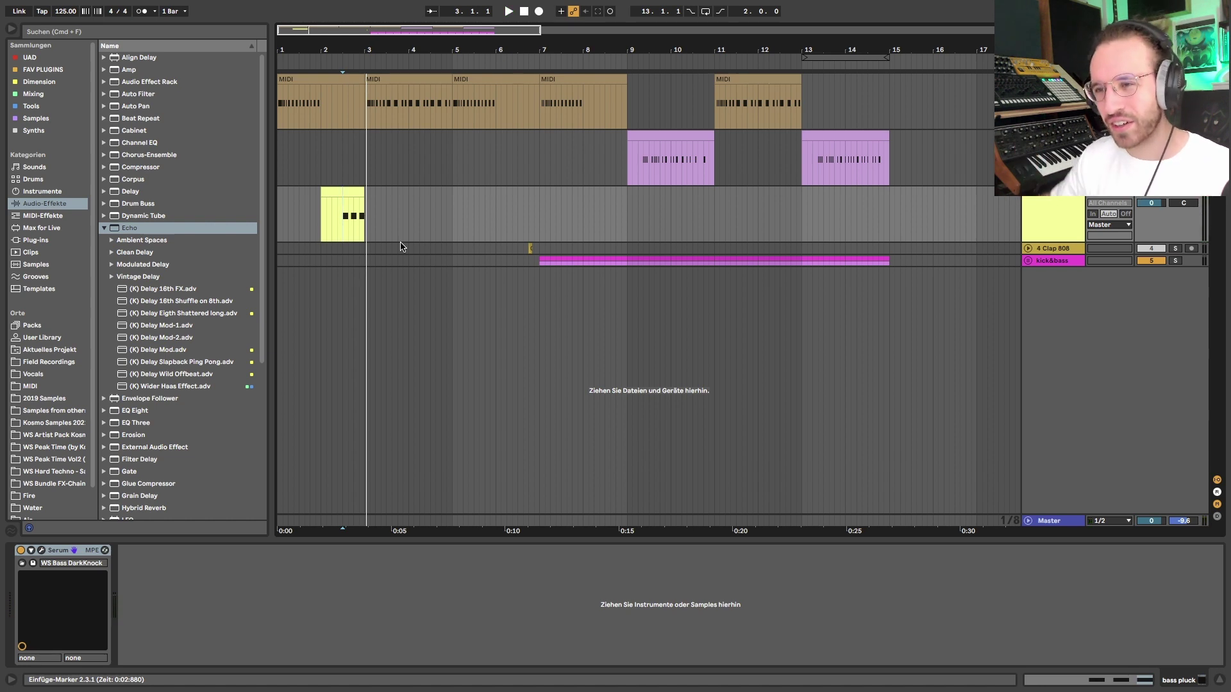
left_click(41, 550)
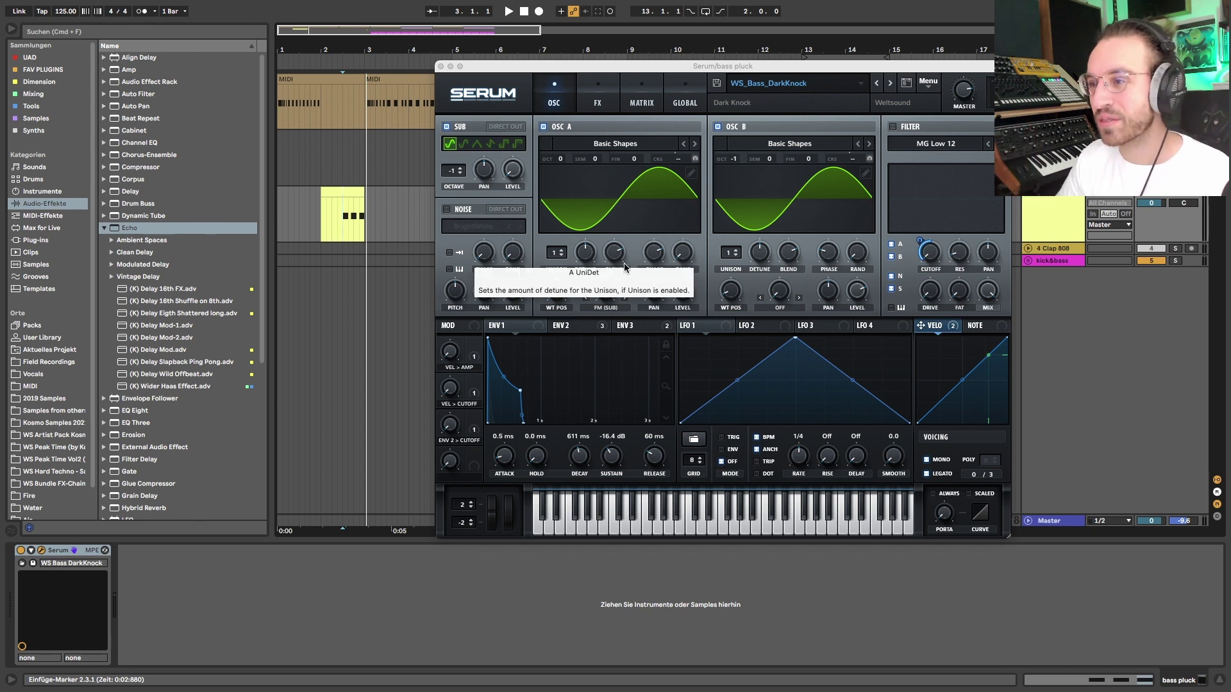
- Reposition the Serum window, switch off oscillator B, and play the bass pluck
left_click_drag(585, 67, 501, 67)
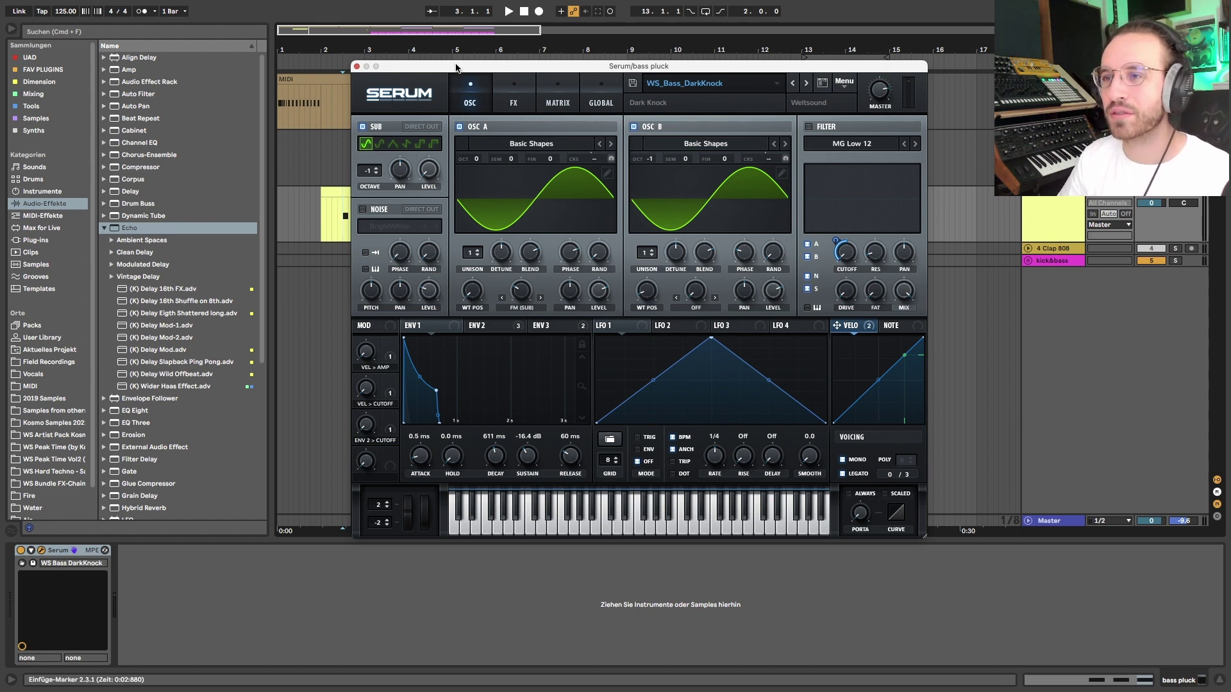
left_click_drag(638, 66, 610, 102)
left_click(605, 162)
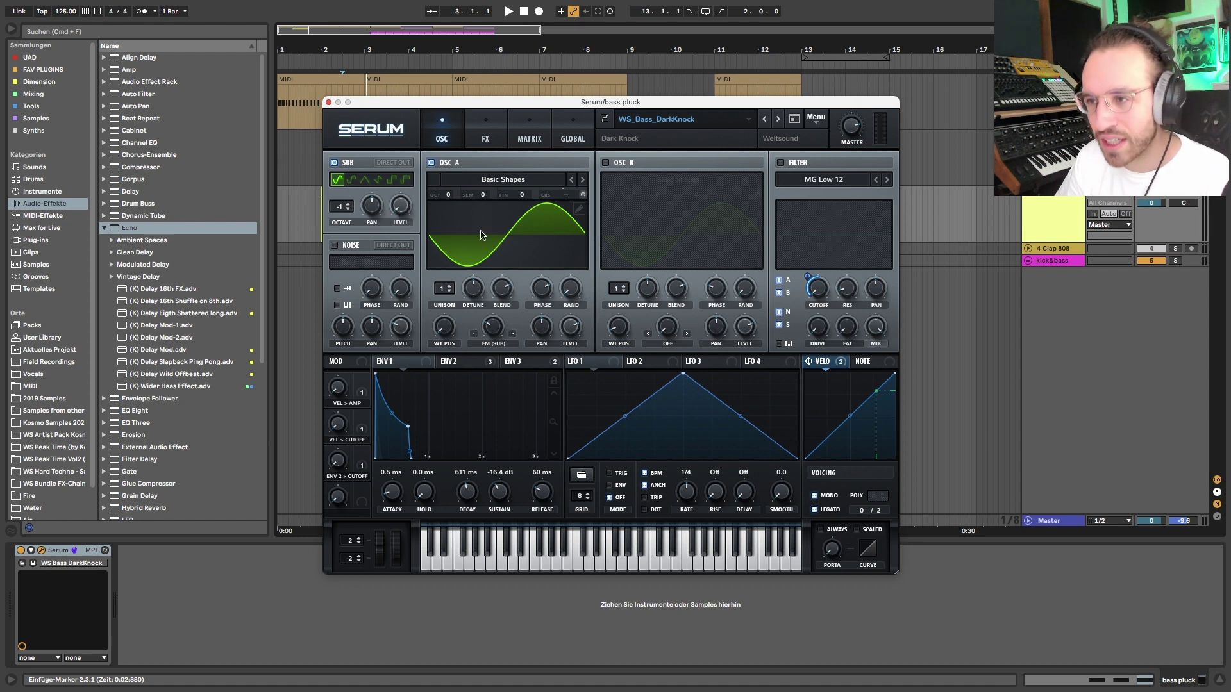
key("space")
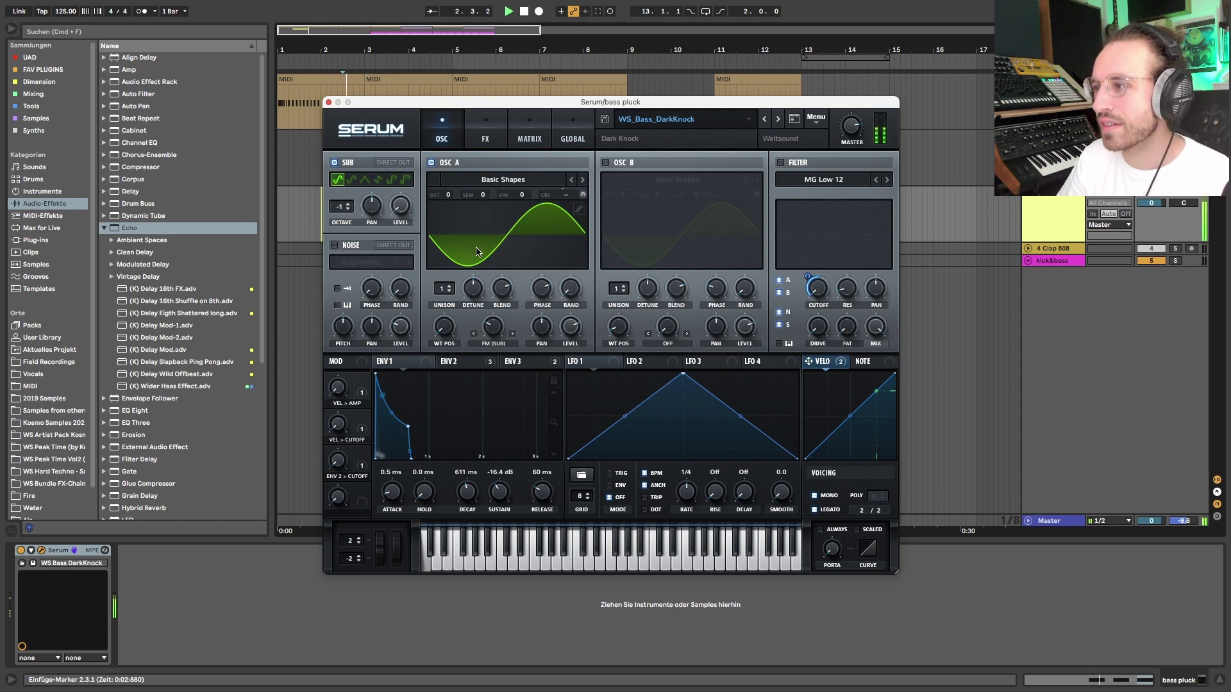
- Set oscillator A's warp to FM (Sub) and route envelope 3 to its coarse pitch, comparing it bypassed
left_click(474, 335)
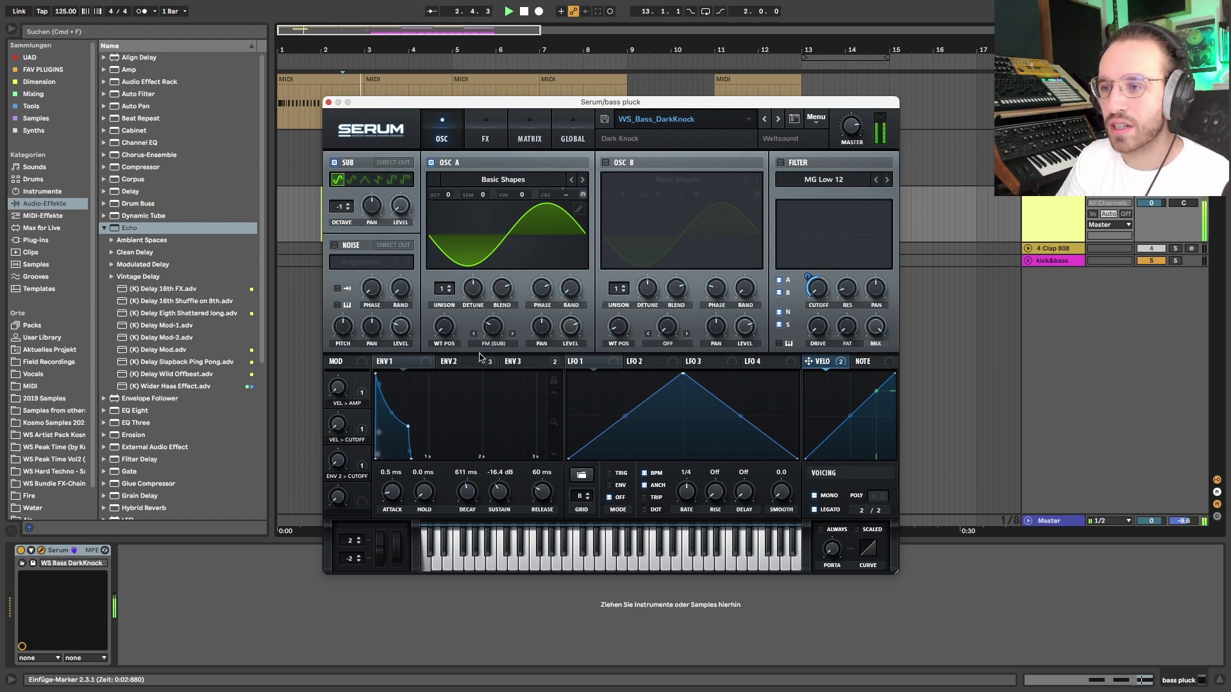
left_click(520, 362)
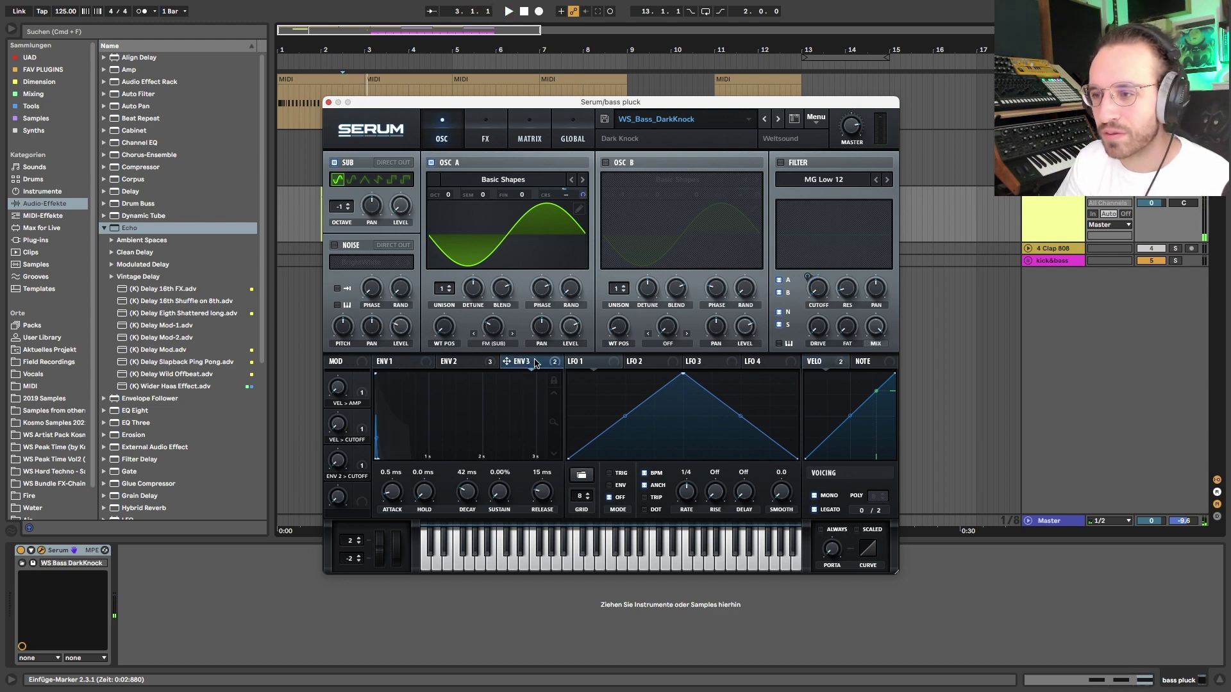
left_click_drag(580, 193, 581, 195)
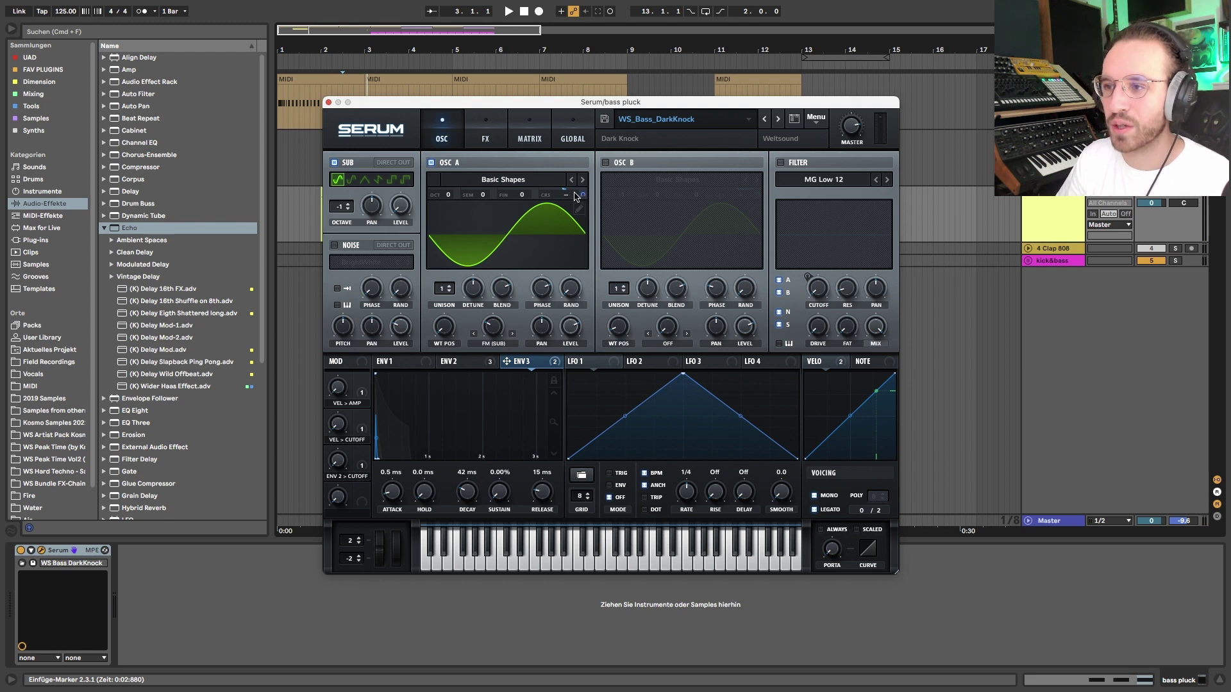
right_click(573, 195)
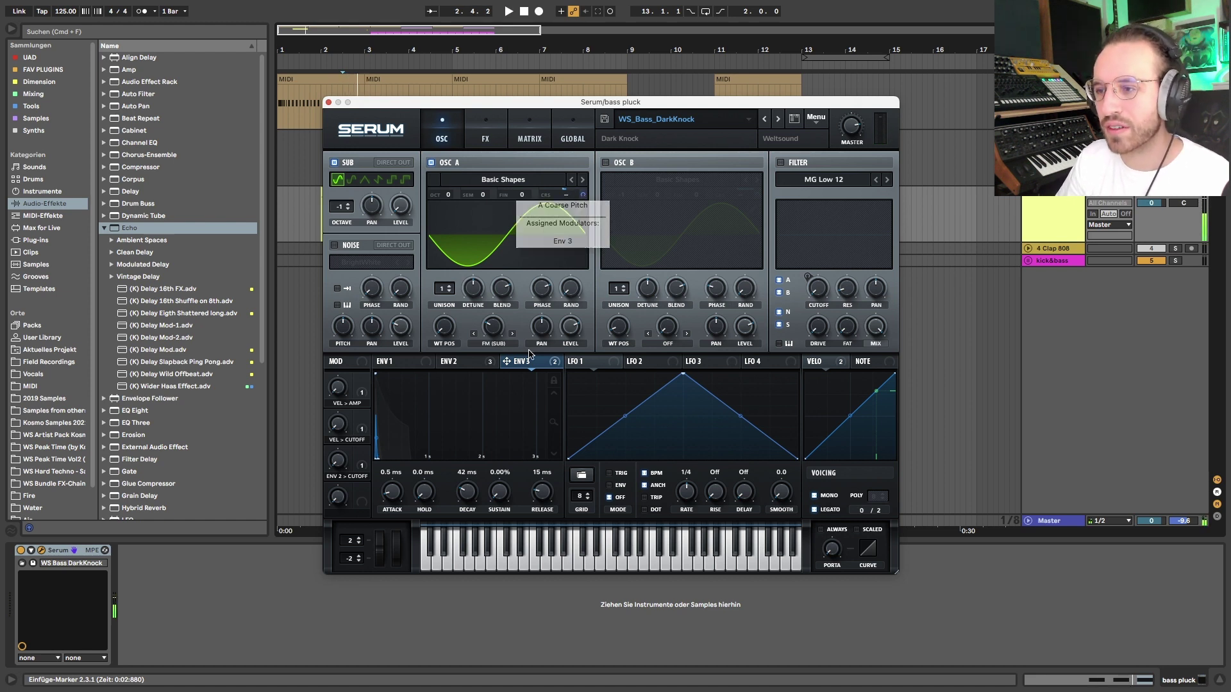
right_click(529, 363)
left_click(542, 382)
key("space")
right_click(537, 364)
left_click(546, 379)
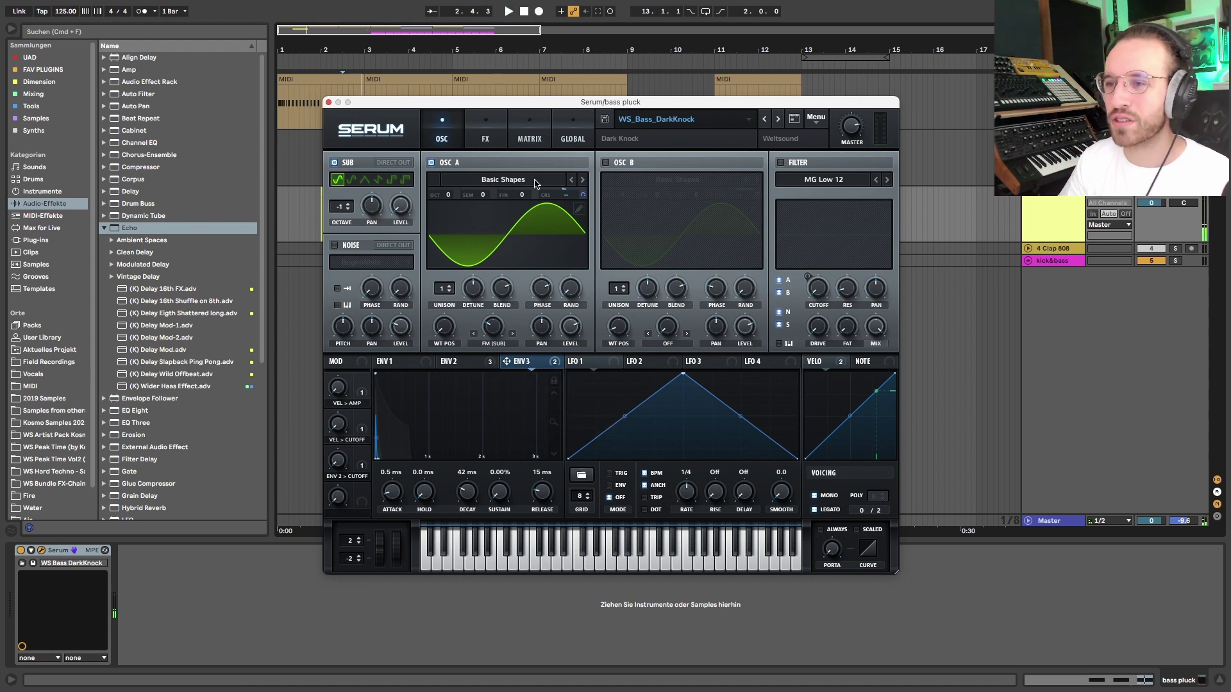
- Audition oscillator B alone, then re-enable oscillator A and the sub and show the FX page
left_click(432, 163)
left_click(334, 163)
left_click(605, 164)
key("space")
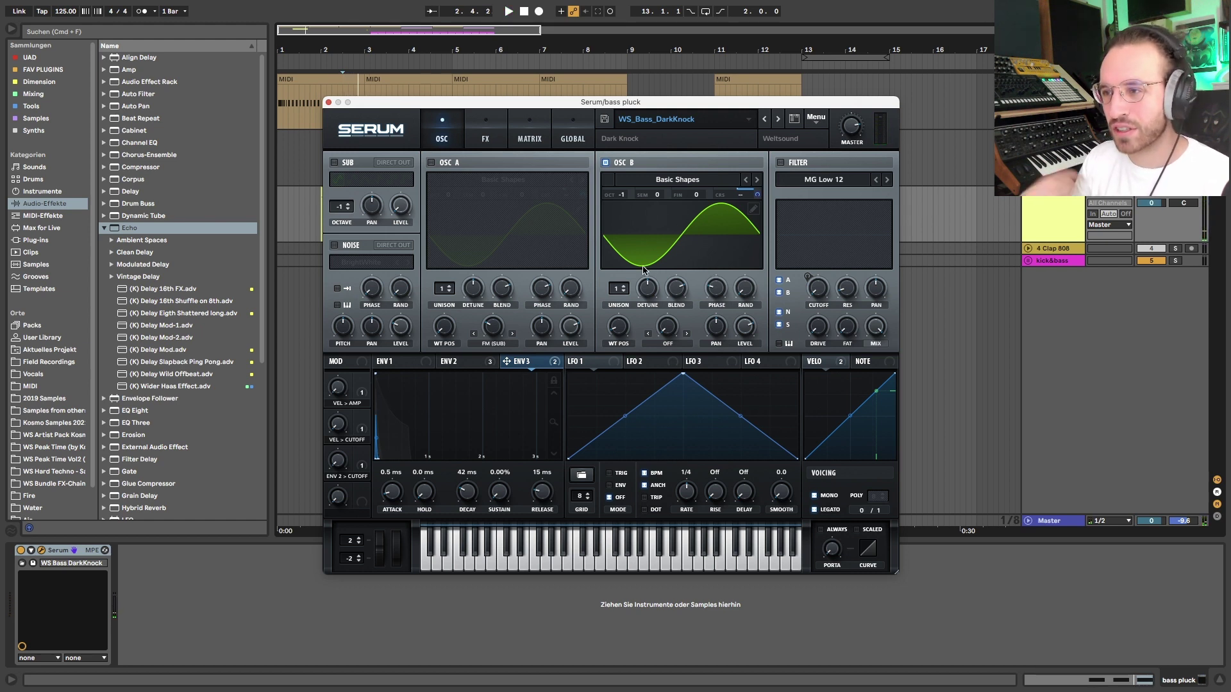
left_click(430, 163)
left_click(334, 163)
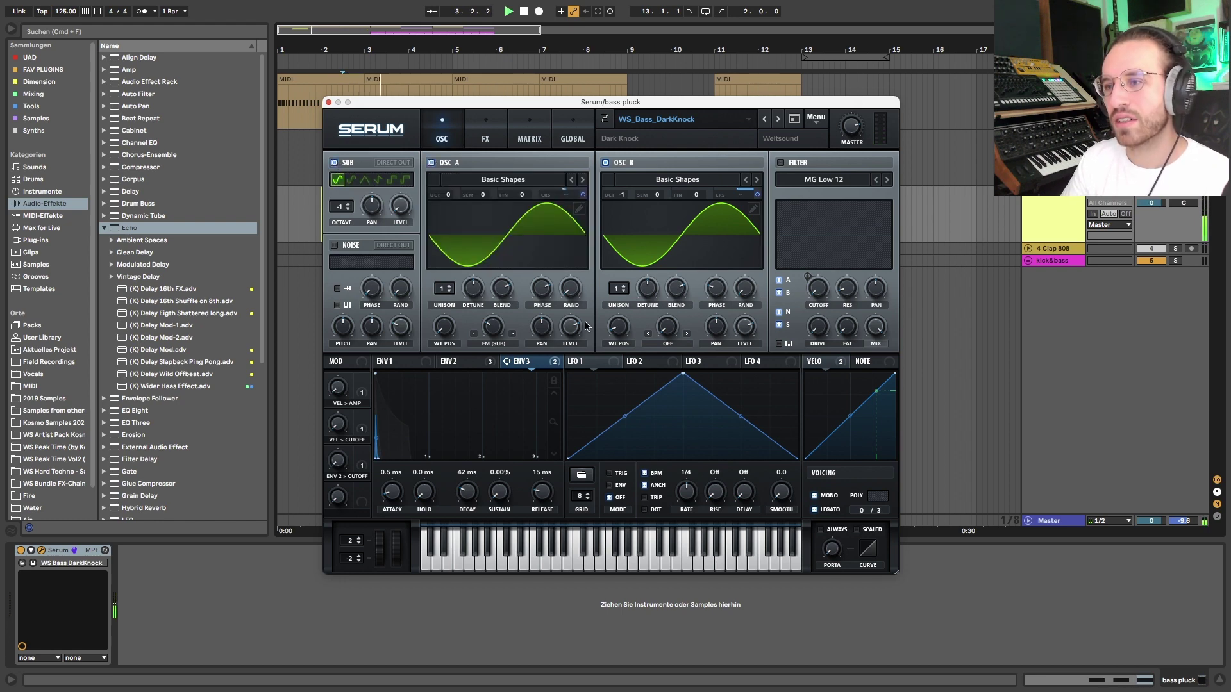
left_click(485, 138)
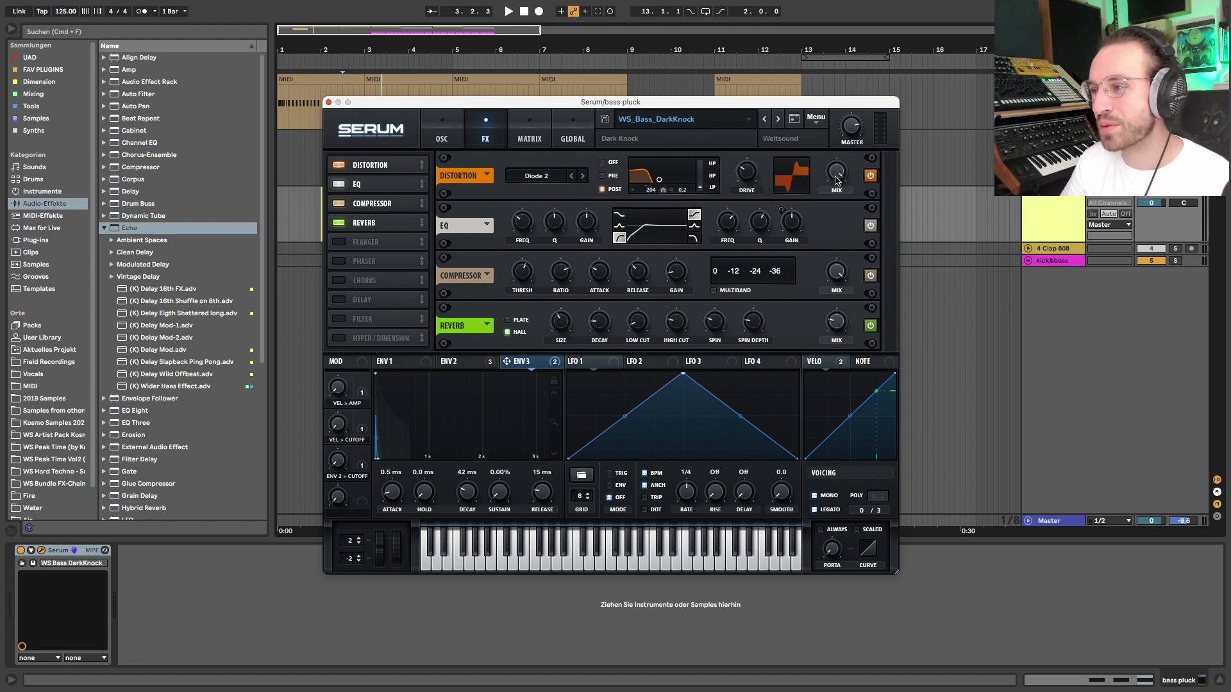
- Show envelope 2, listen to the DarkKnock bass effects during playback, then return to the OSC page
left_click(457, 361)
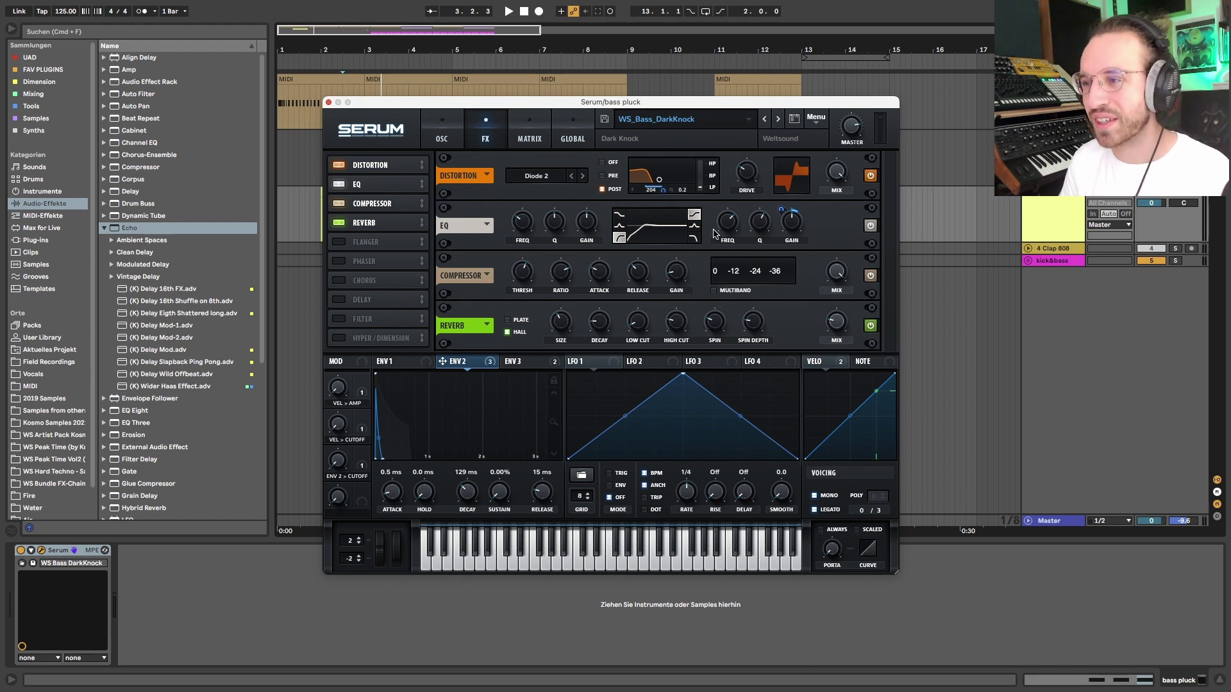
key("space")
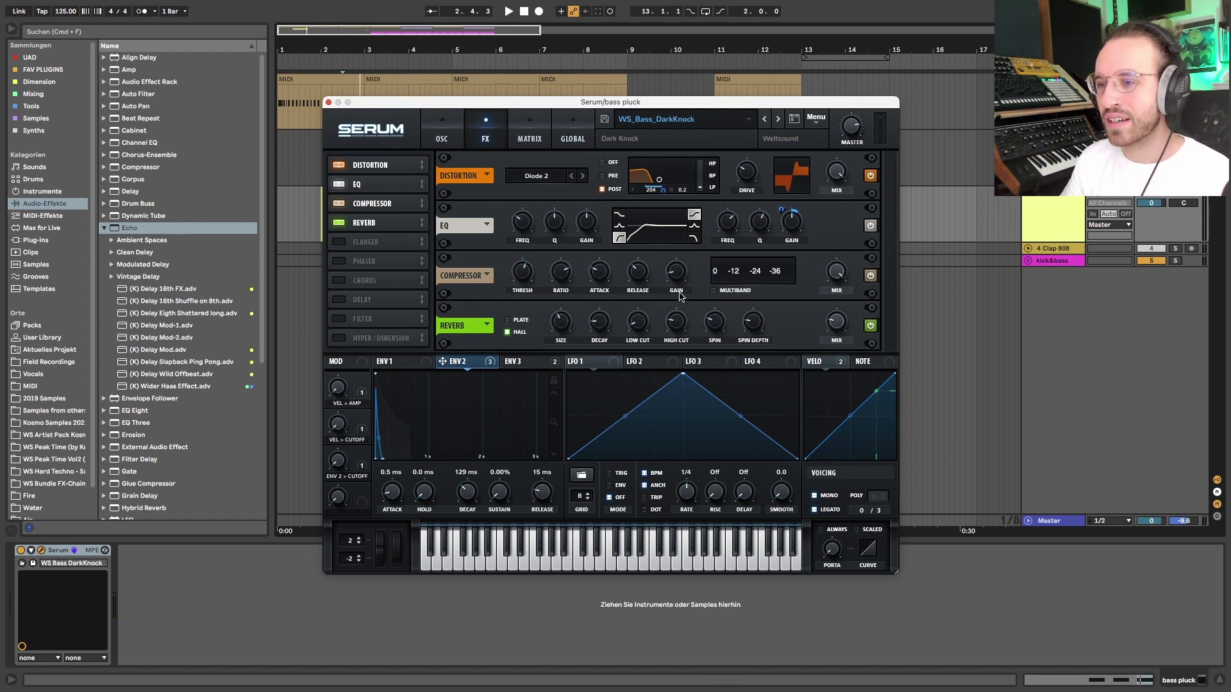
left_click(441, 142)
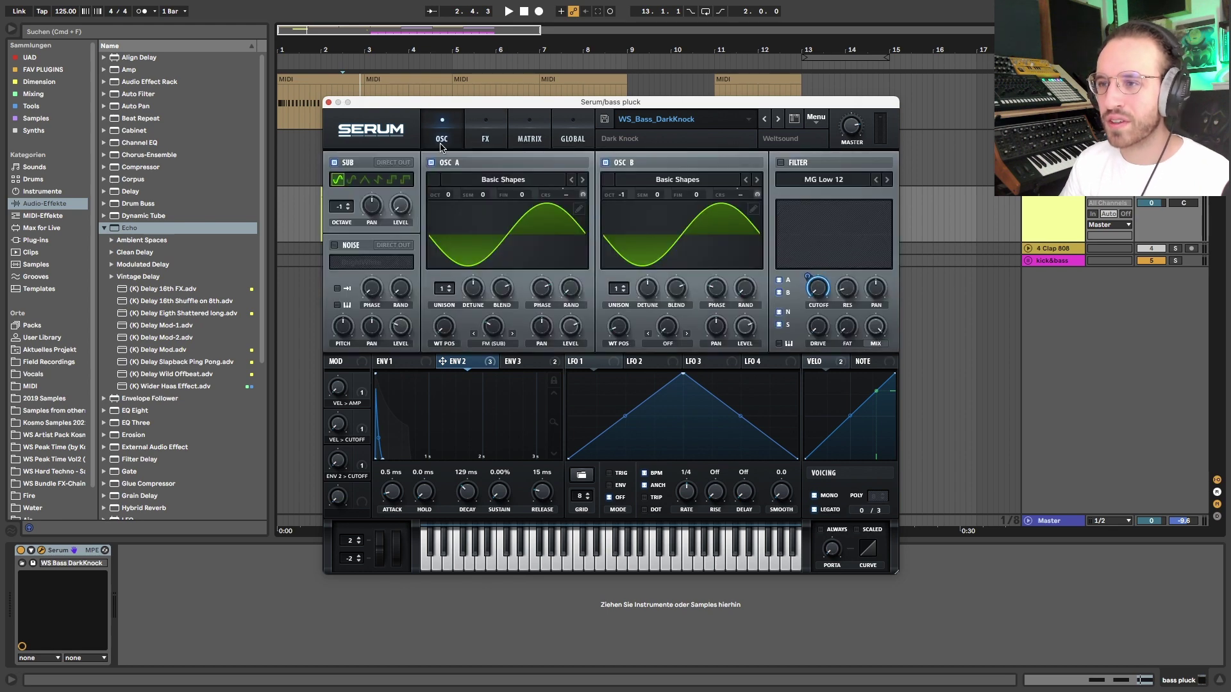
- Close Serum, select the pink response clip at bar 9, and play it from there
left_click(327, 103)
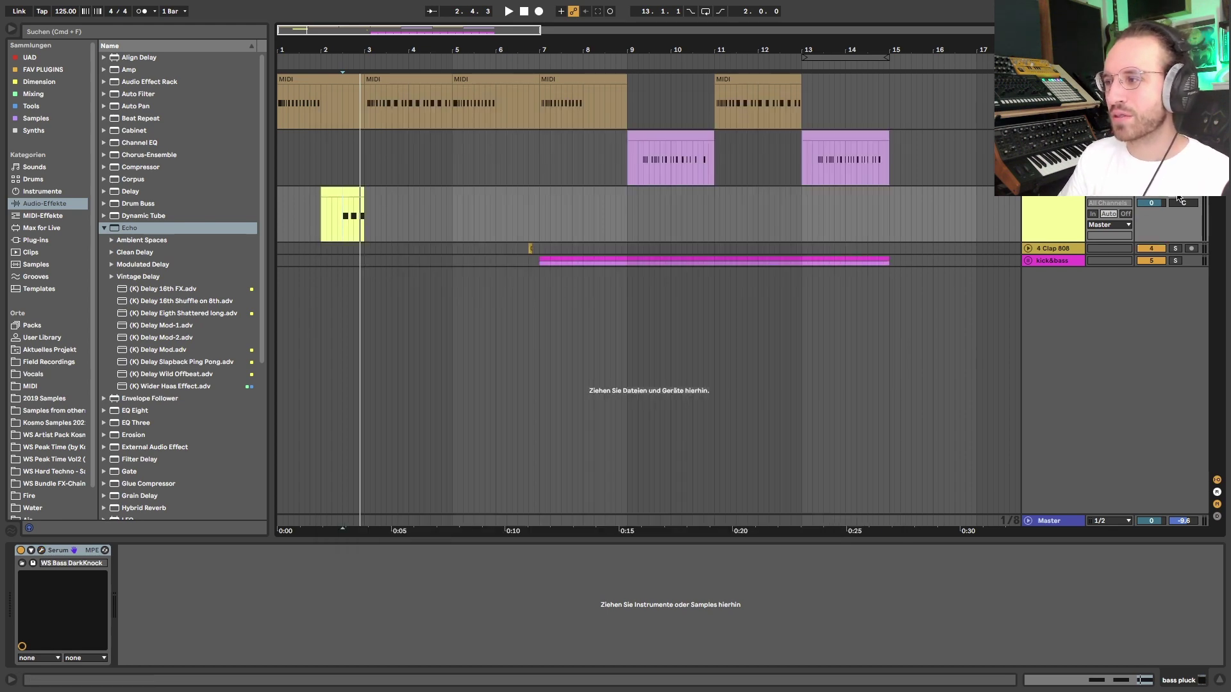
left_click(331, 77)
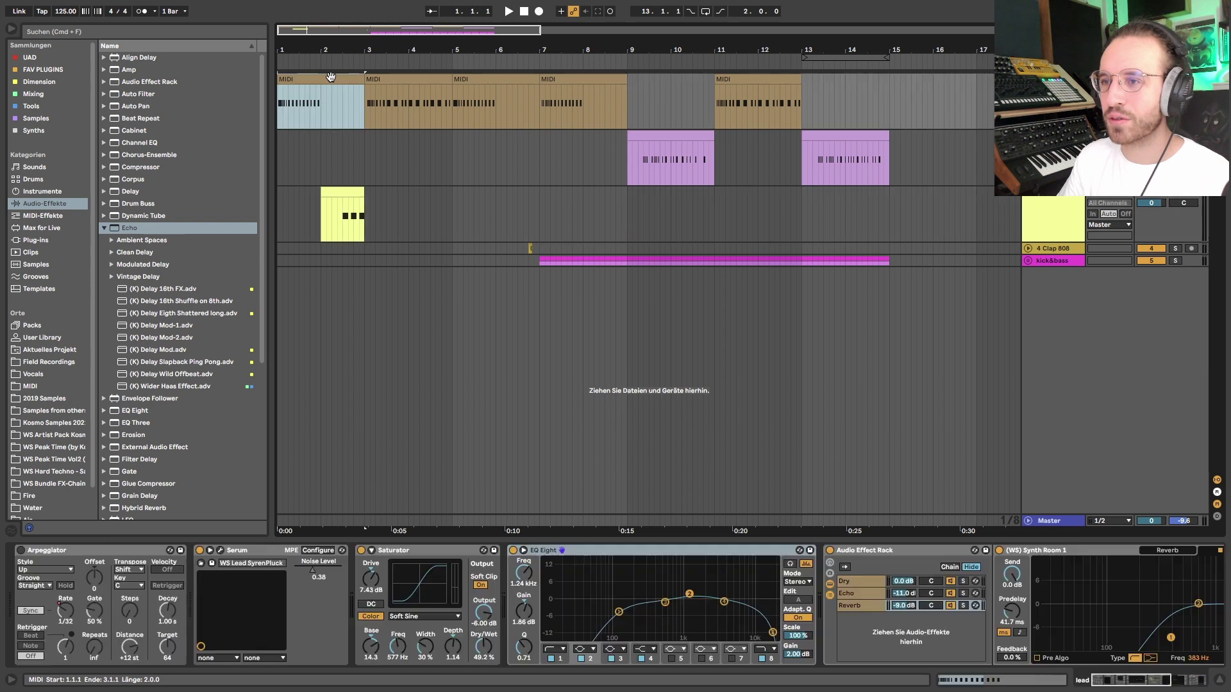
left_click(343, 192)
left_click(655, 135)
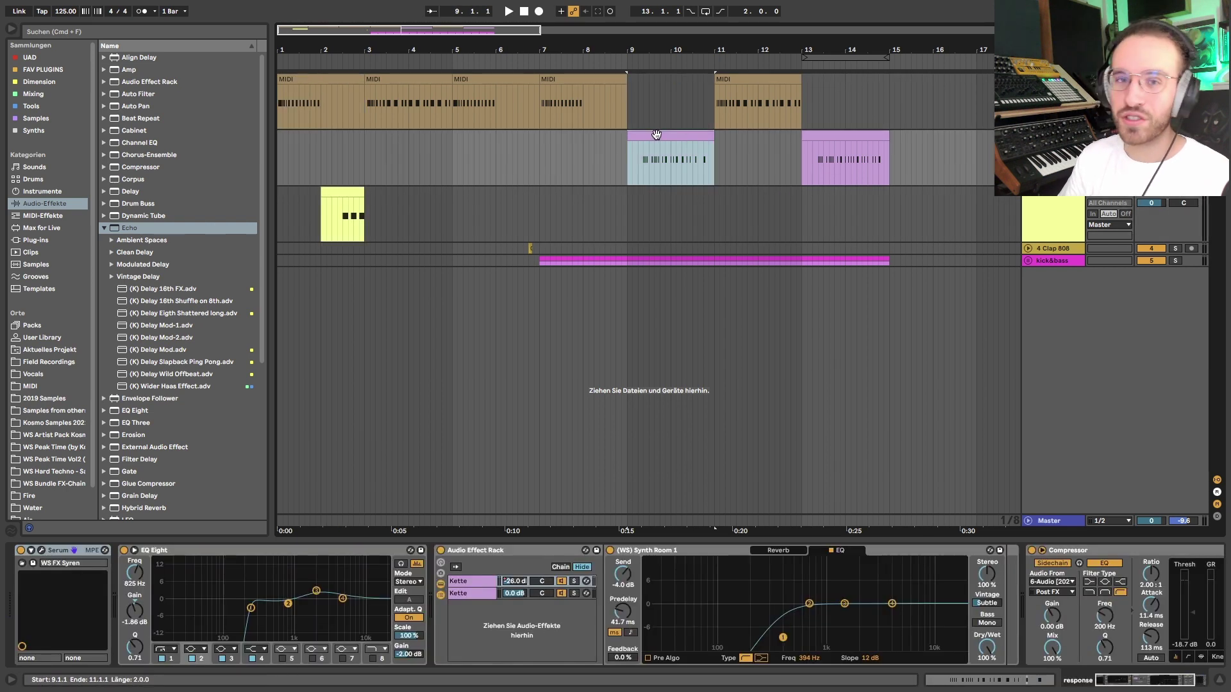
key("F4")
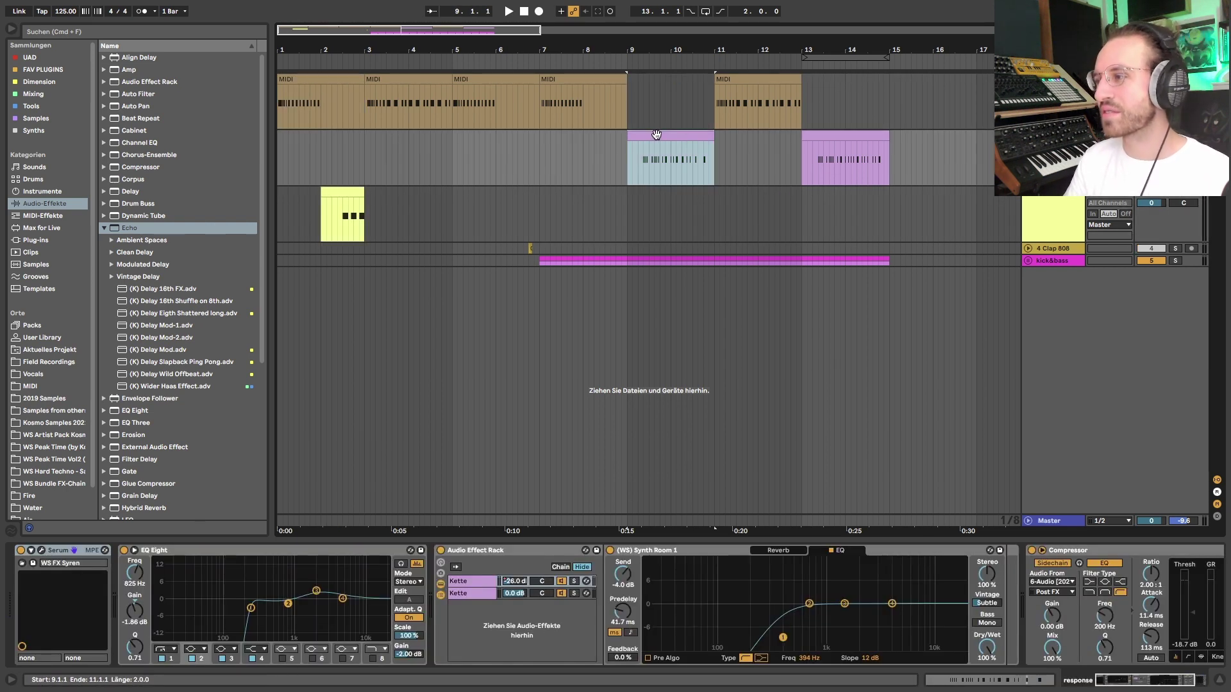
key("space")
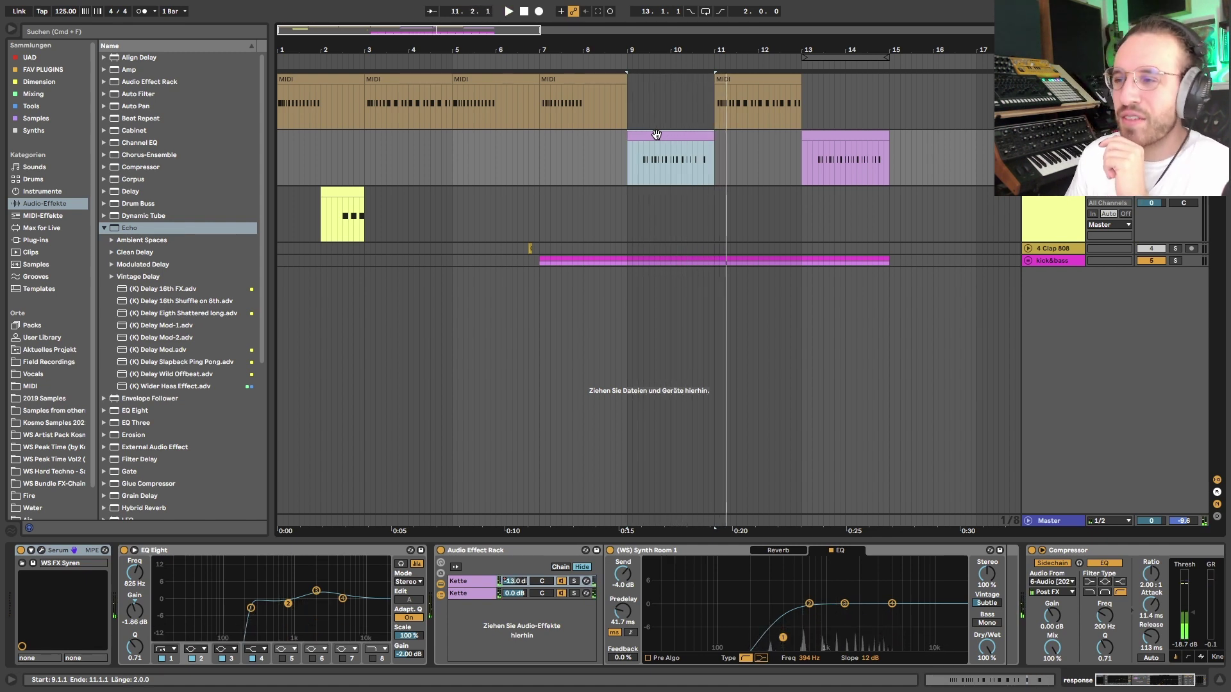
- Briefly open the response track's Serum, inspect the bar 9 clip's notes, then show its devices
left_click(41, 551)
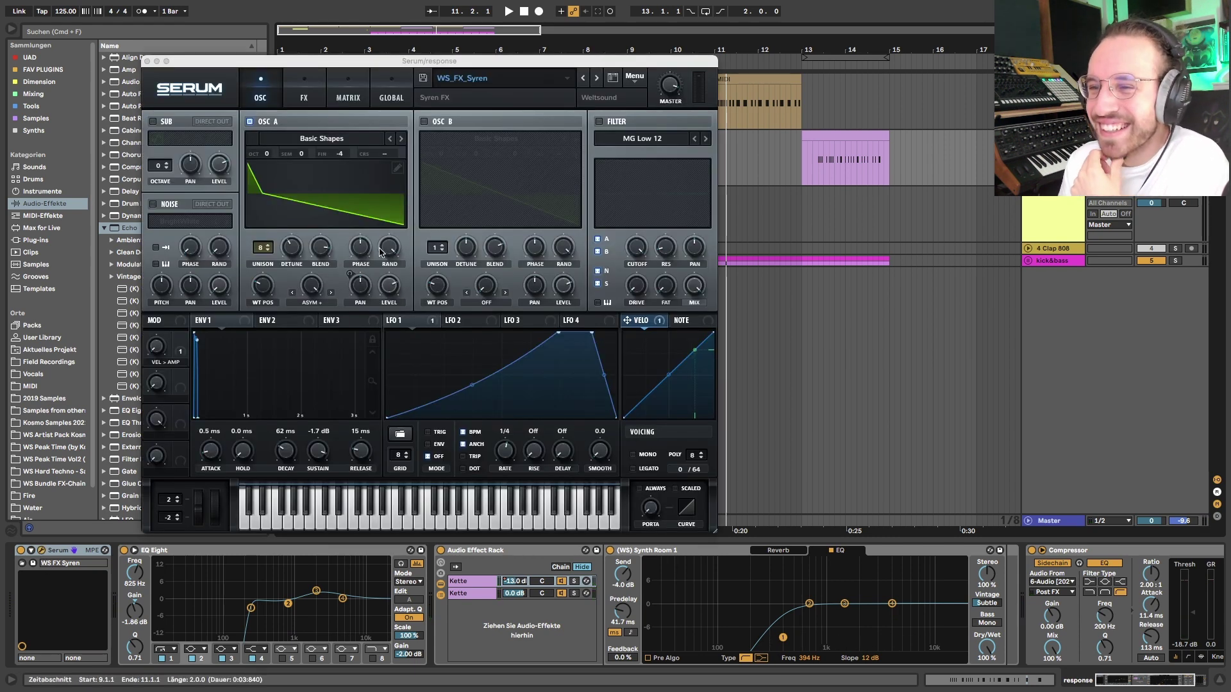
left_click(146, 60)
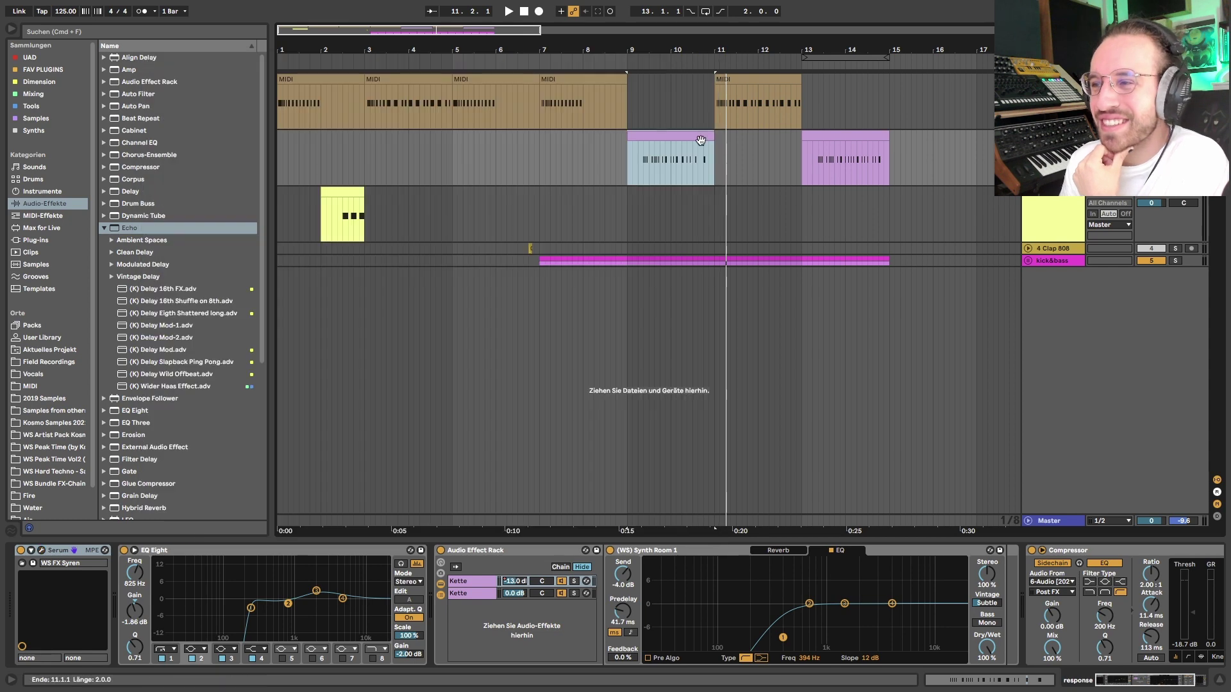
double_click(661, 134)
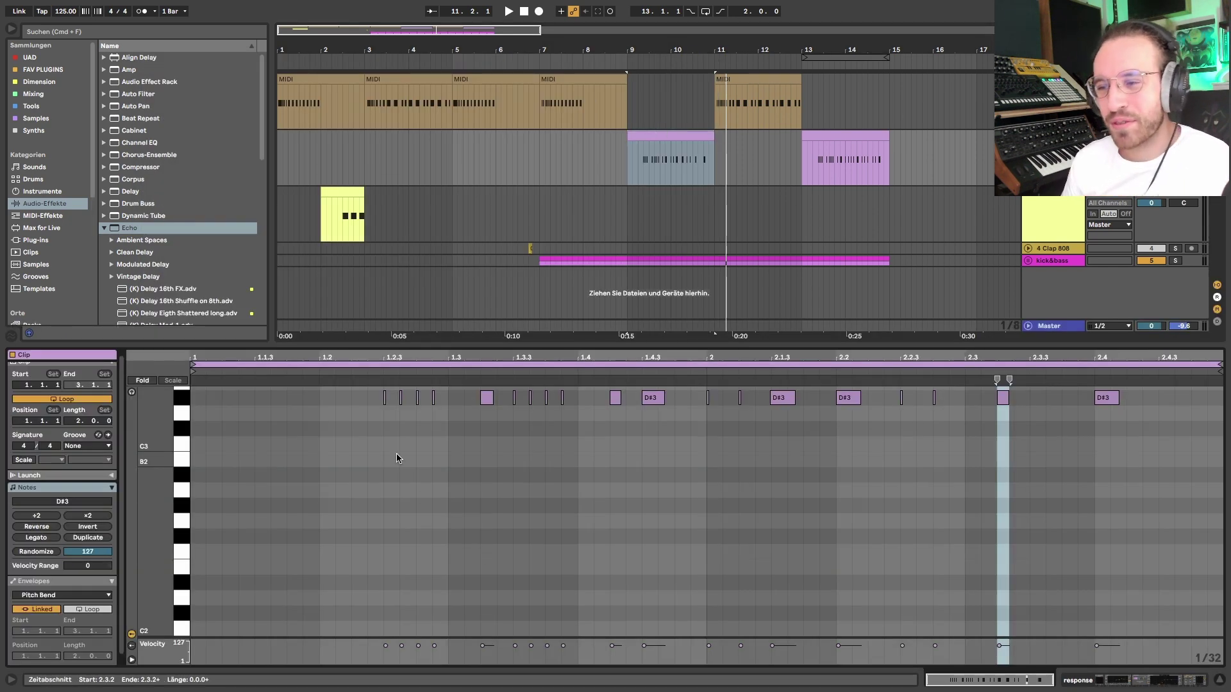
scroll(396, 455, "up", 1)
mouse_move(372, 395)
left_mouse_down()
mouse_move(719, 445)
mouse_move(1050, 425)
left_mouse_up()
left_click(772, 479)
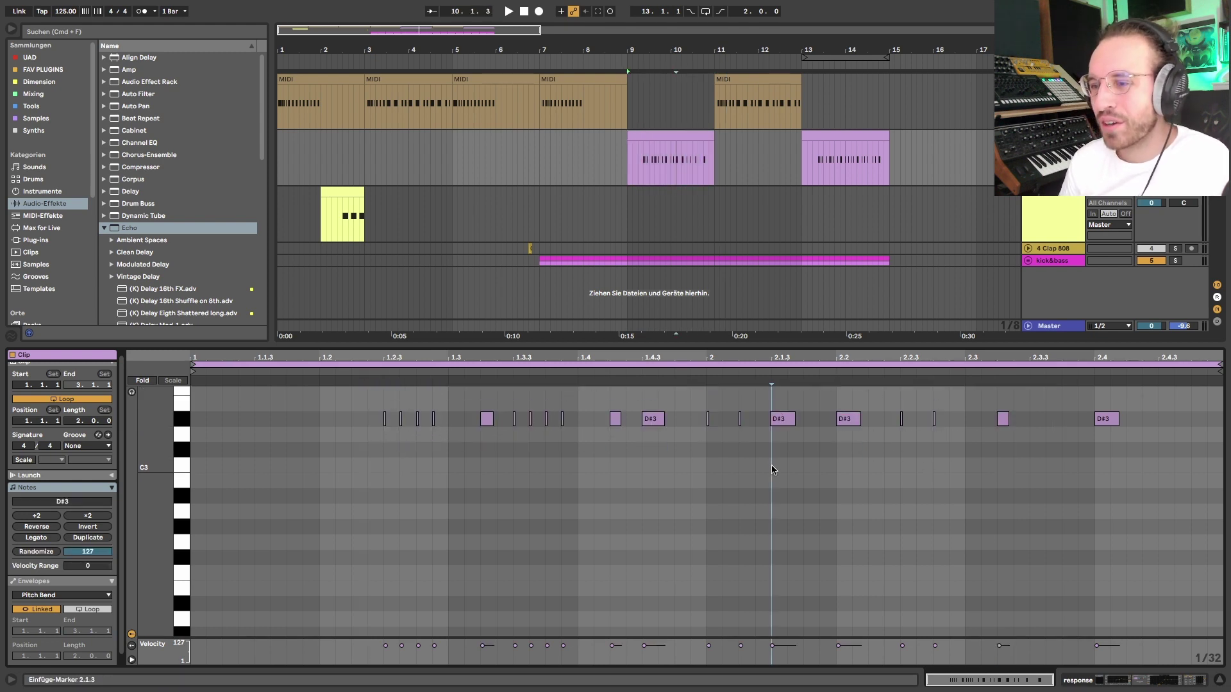
key("shift+Tab")
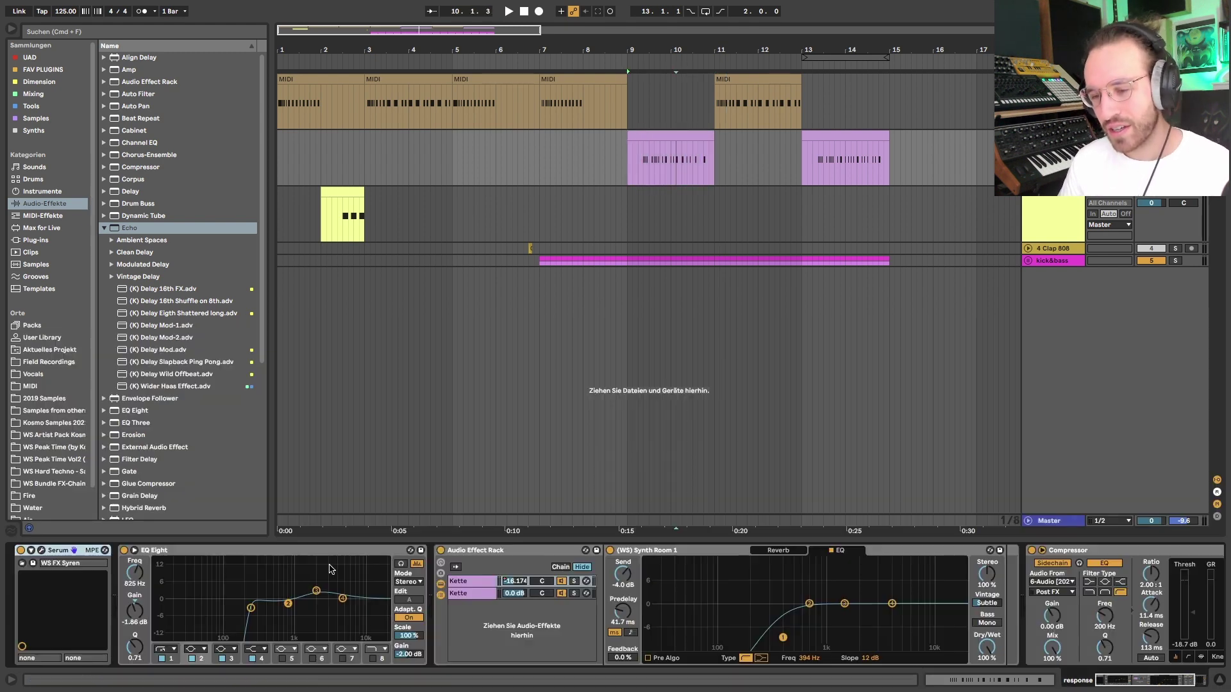
left_click(43, 552)
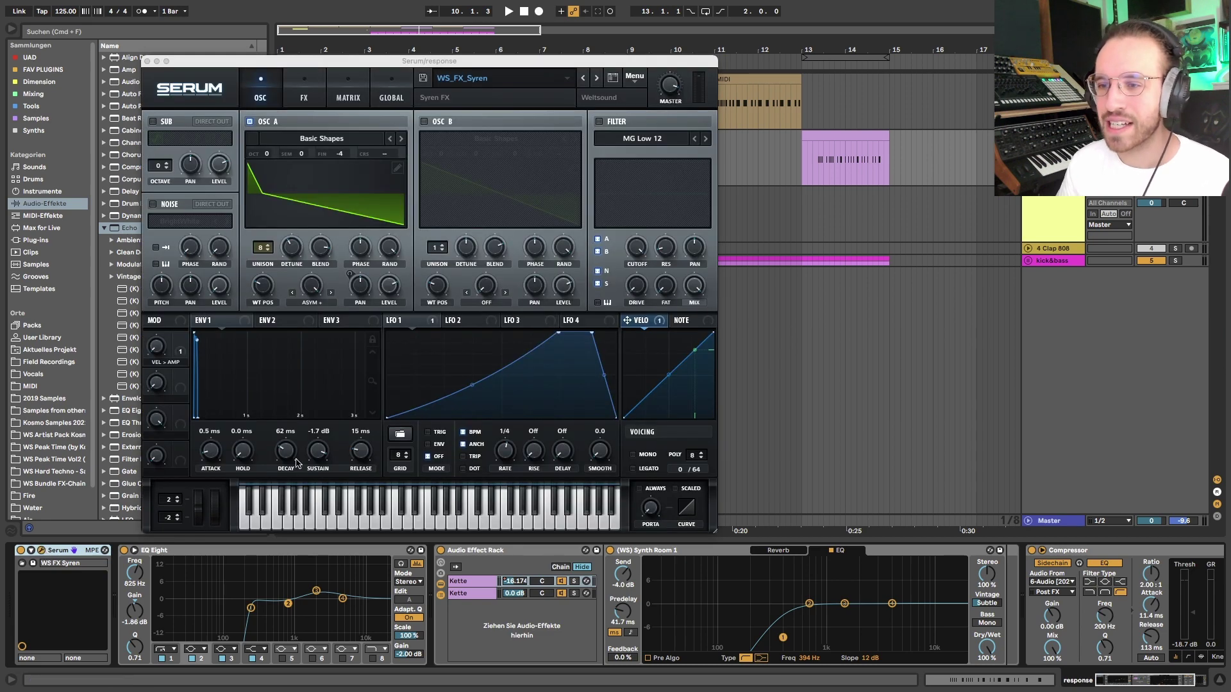
left_click(215, 324)
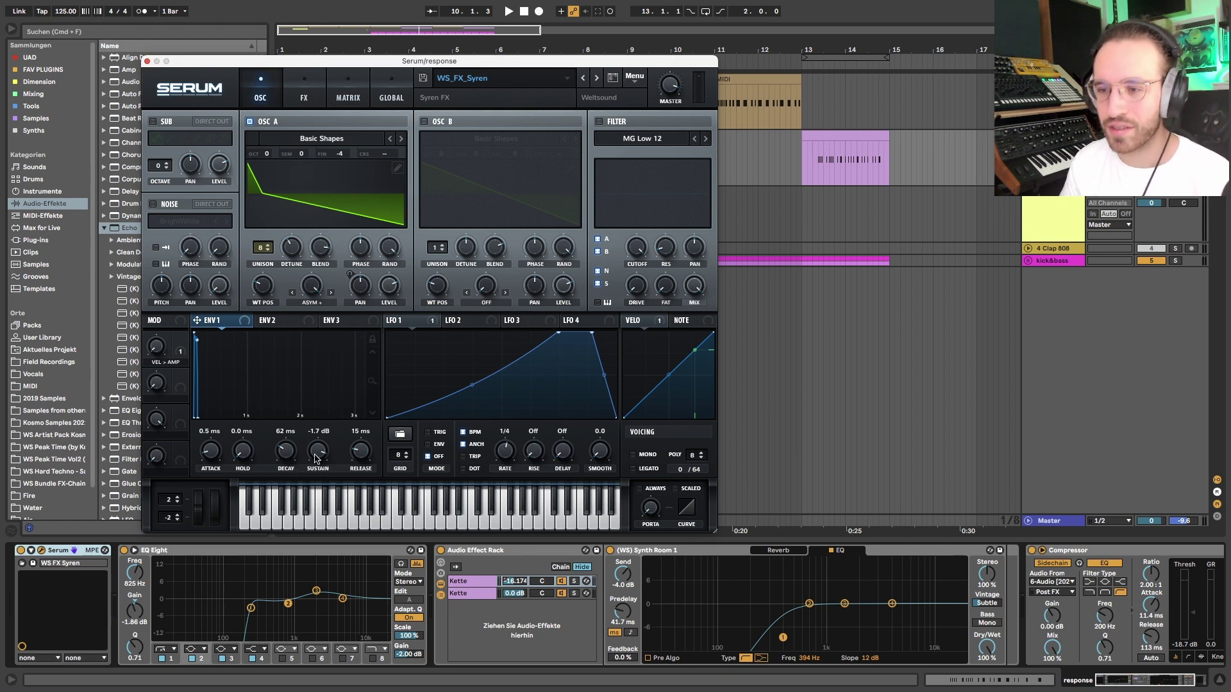
scroll(305, 338, "up", 5)
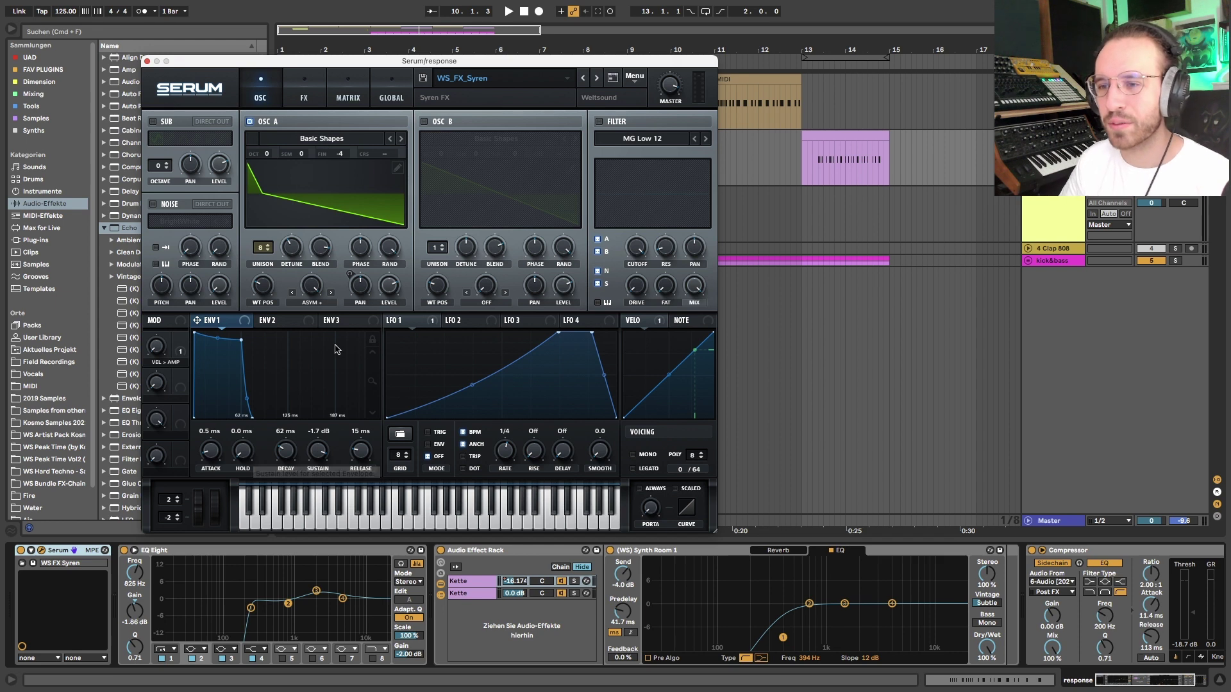
scroll(368, 375, "down", 5)
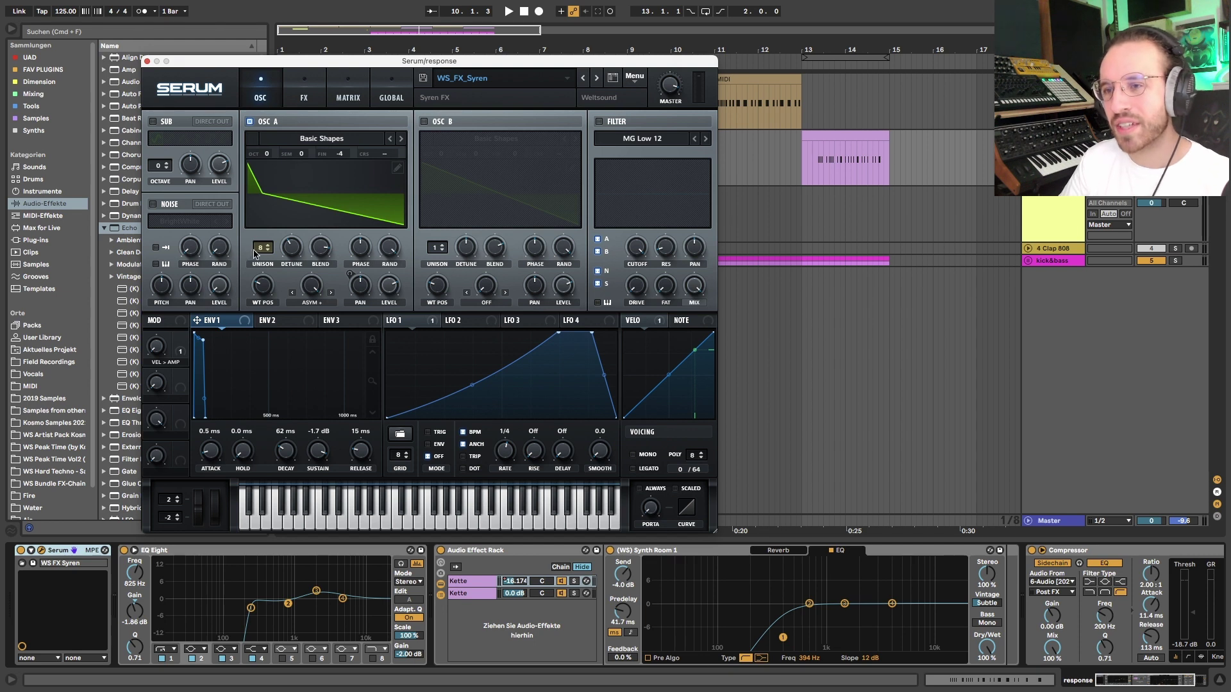
left_click_drag(257, 252, 282, 333)
key("space")
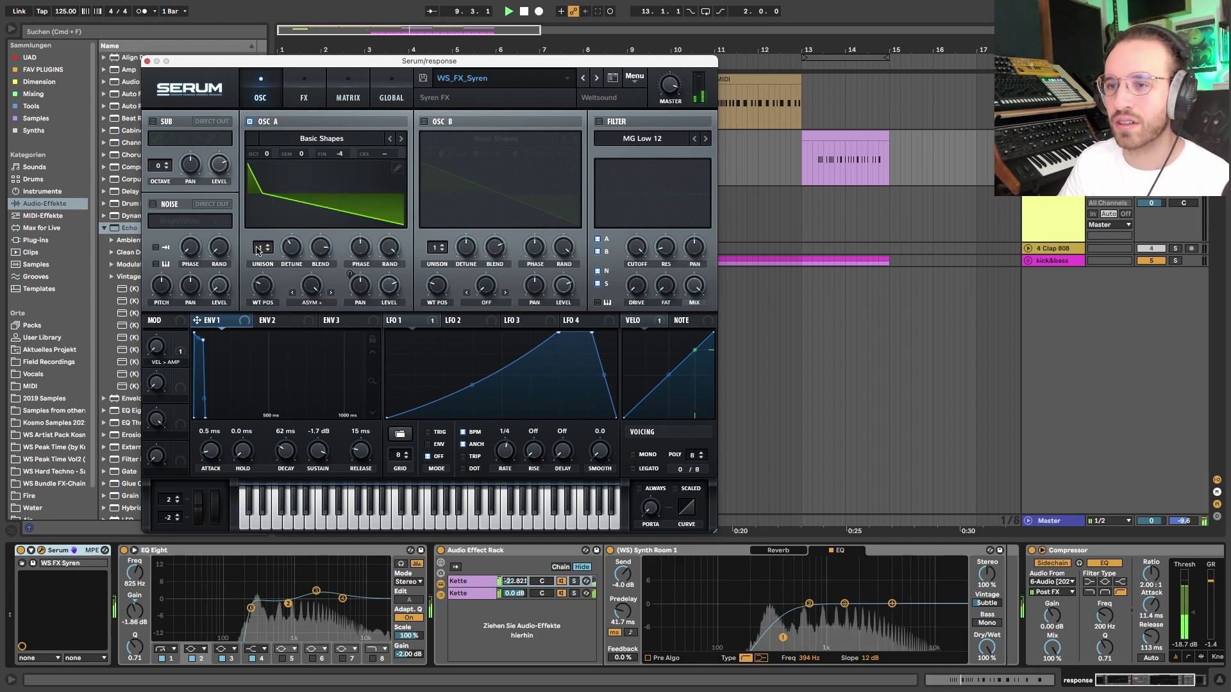
left_click_drag(262, 248, 256, 180)
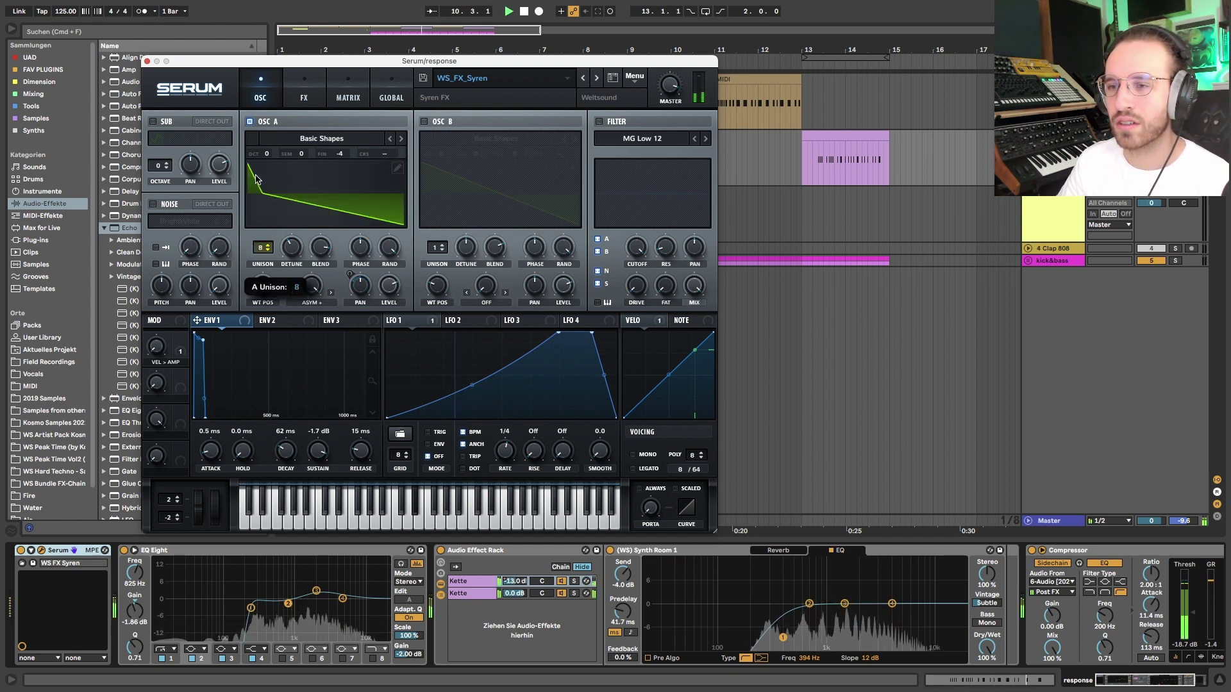
key("space")
- Close Serum, select the bar 9 clip, inspect the EQ bands and first rack chain, then open its notes
left_click(147, 61)
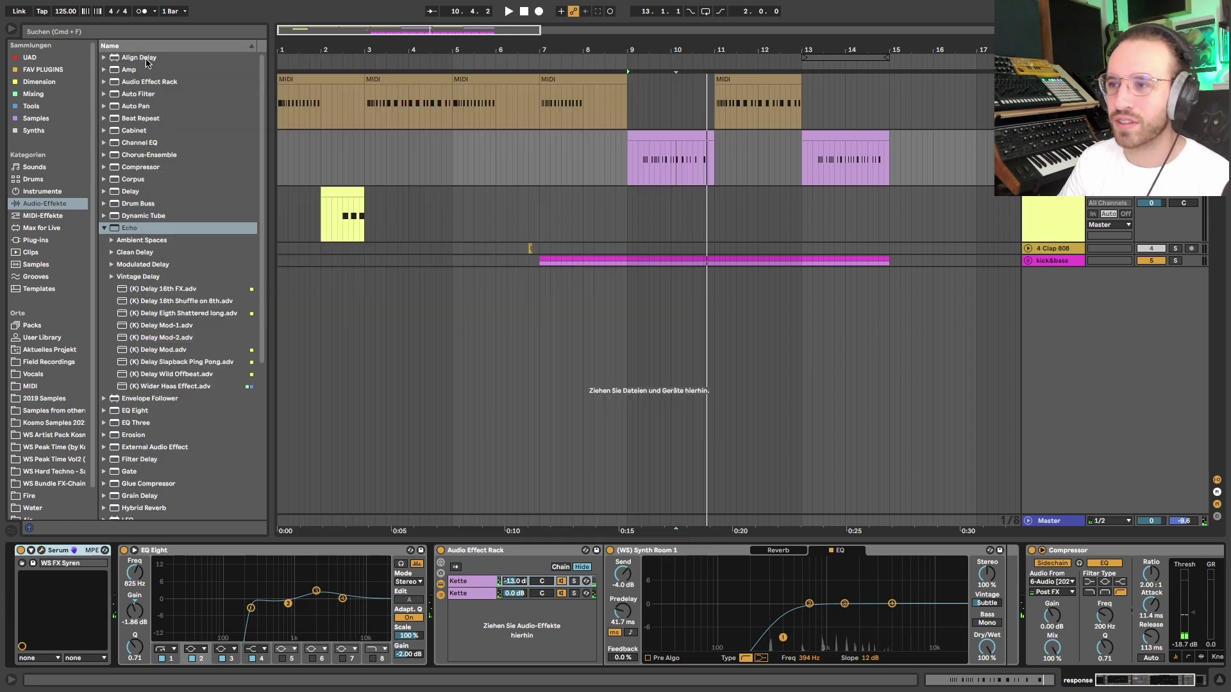
left_click(678, 153)
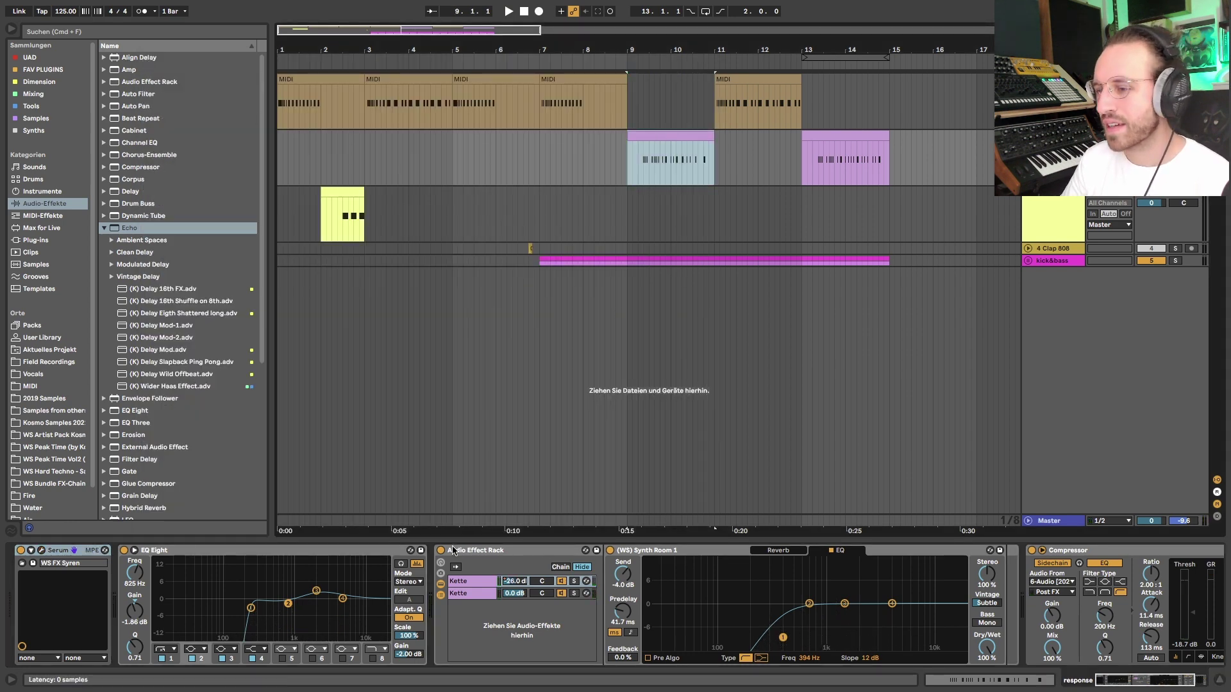
left_click(251, 607)
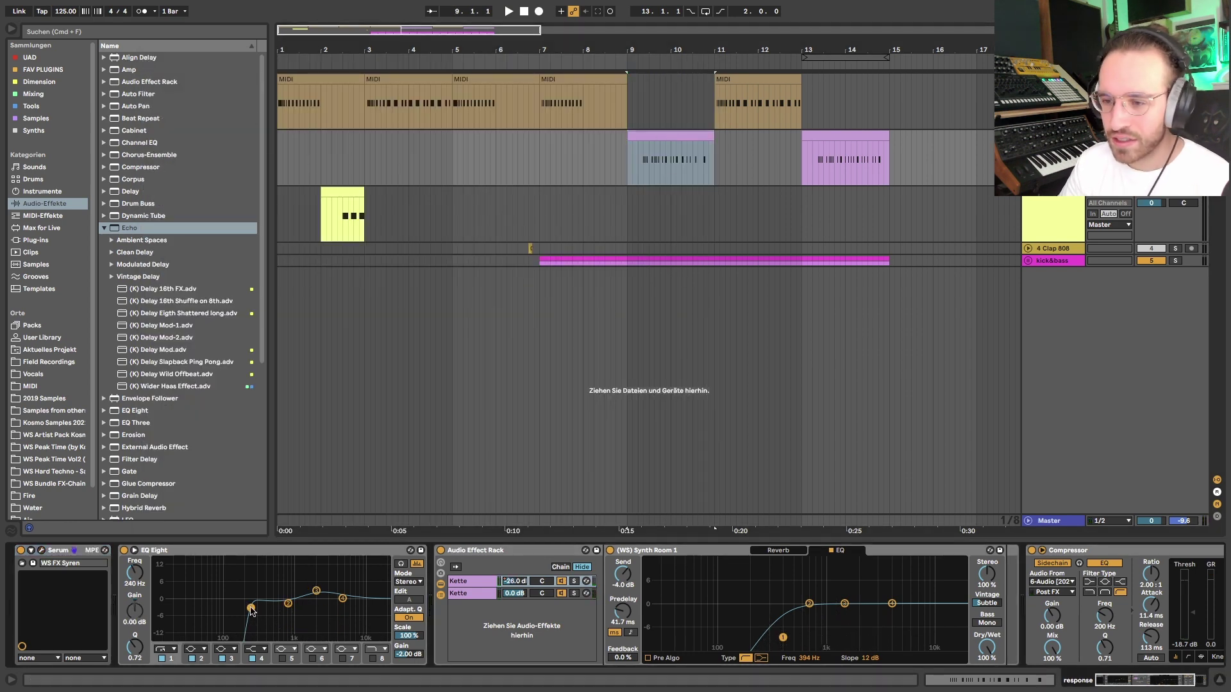
left_click(316, 590)
left_click(439, 582)
key("a")
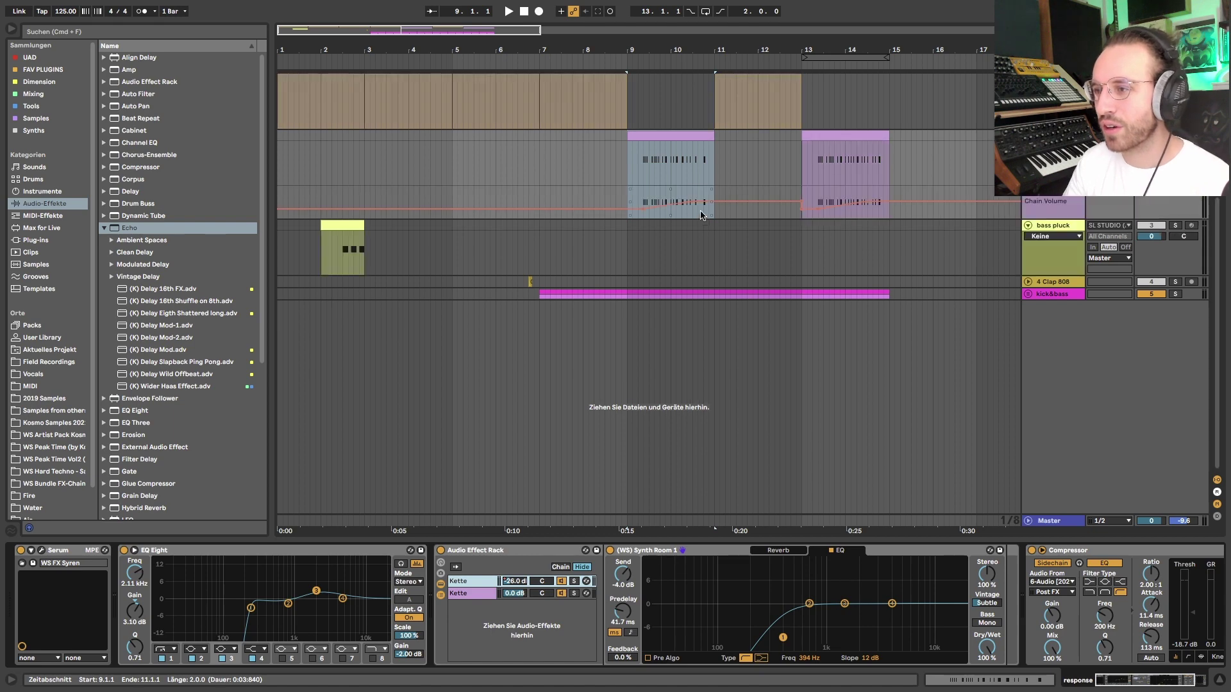
key("a")
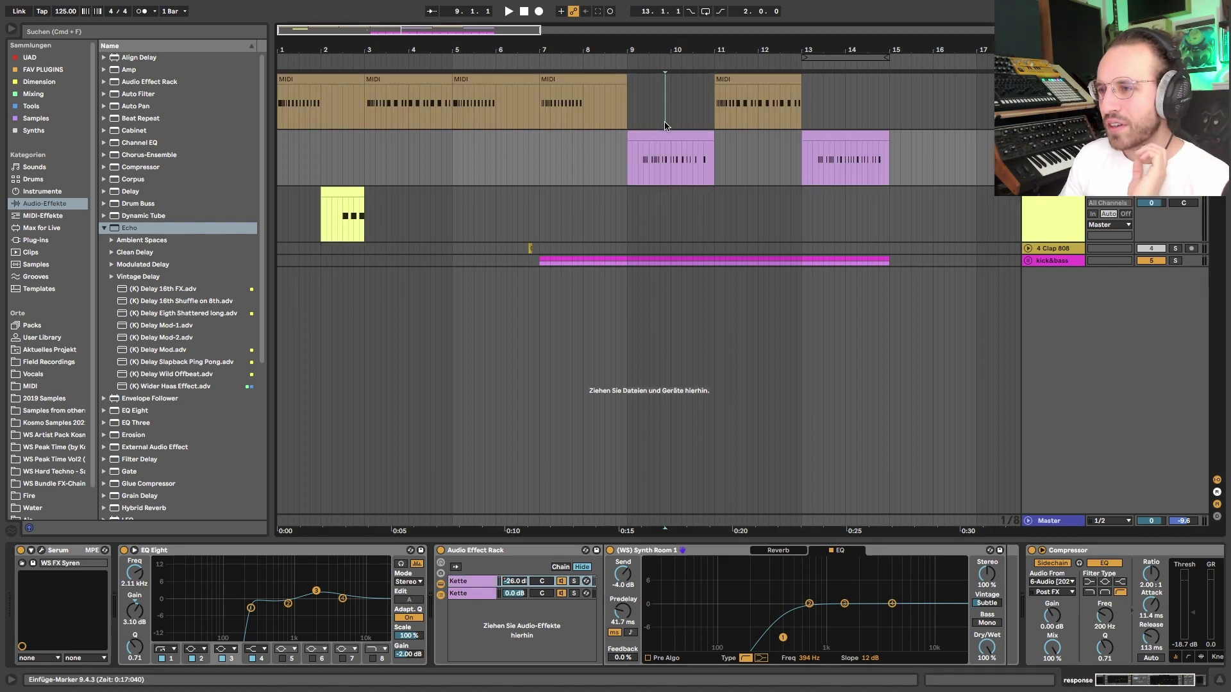
key("shift+Tab")
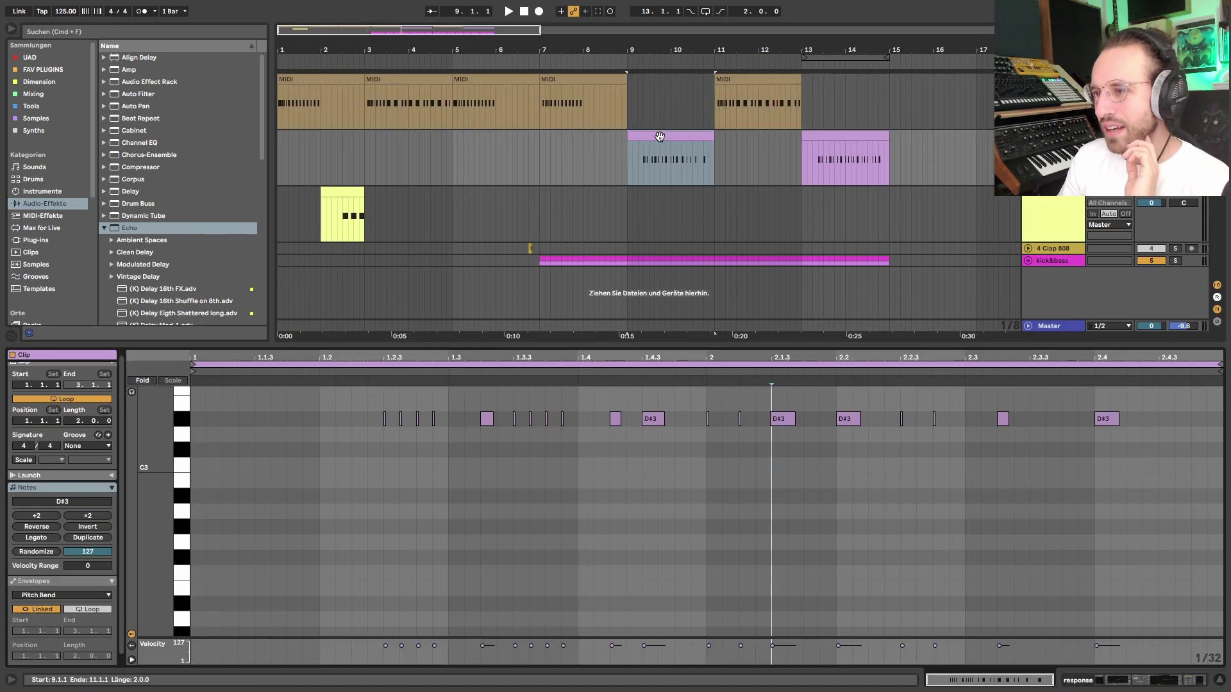
- Select all D#3 notes, shorten them to minimal length, and play to hear the short notes
left_click(364, 408)
key("super+a")
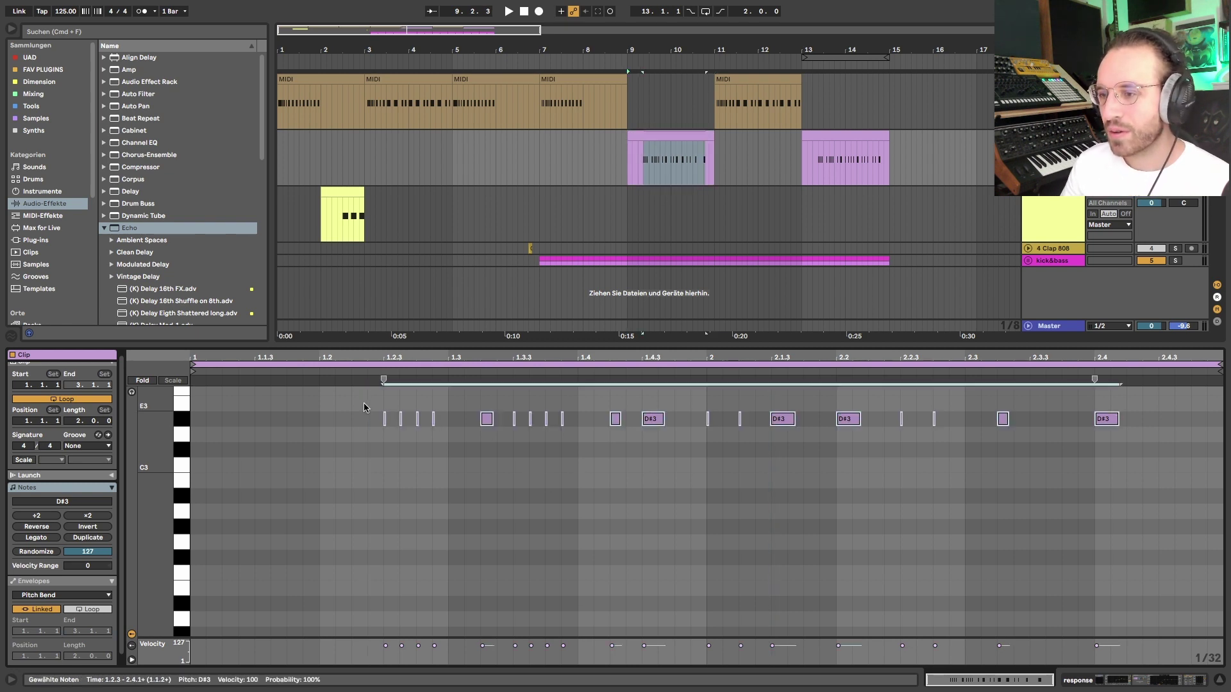
key("shift+Left")
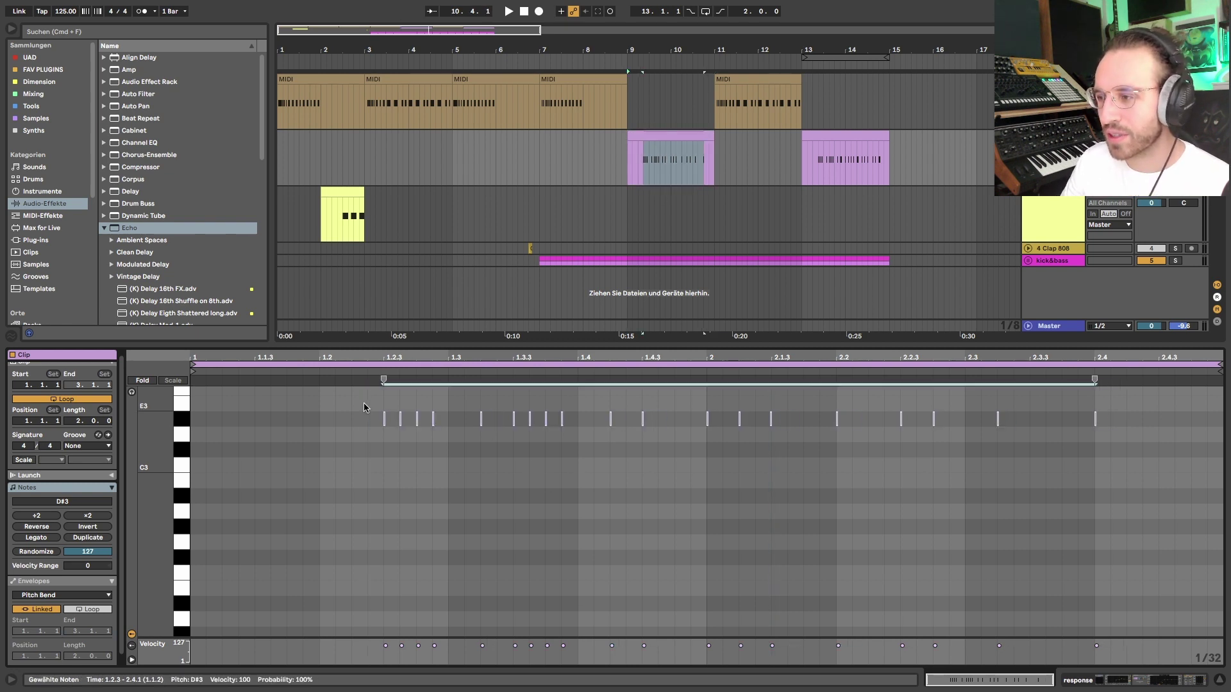
key("shift+Right")
key("shift+Left")
key("space")
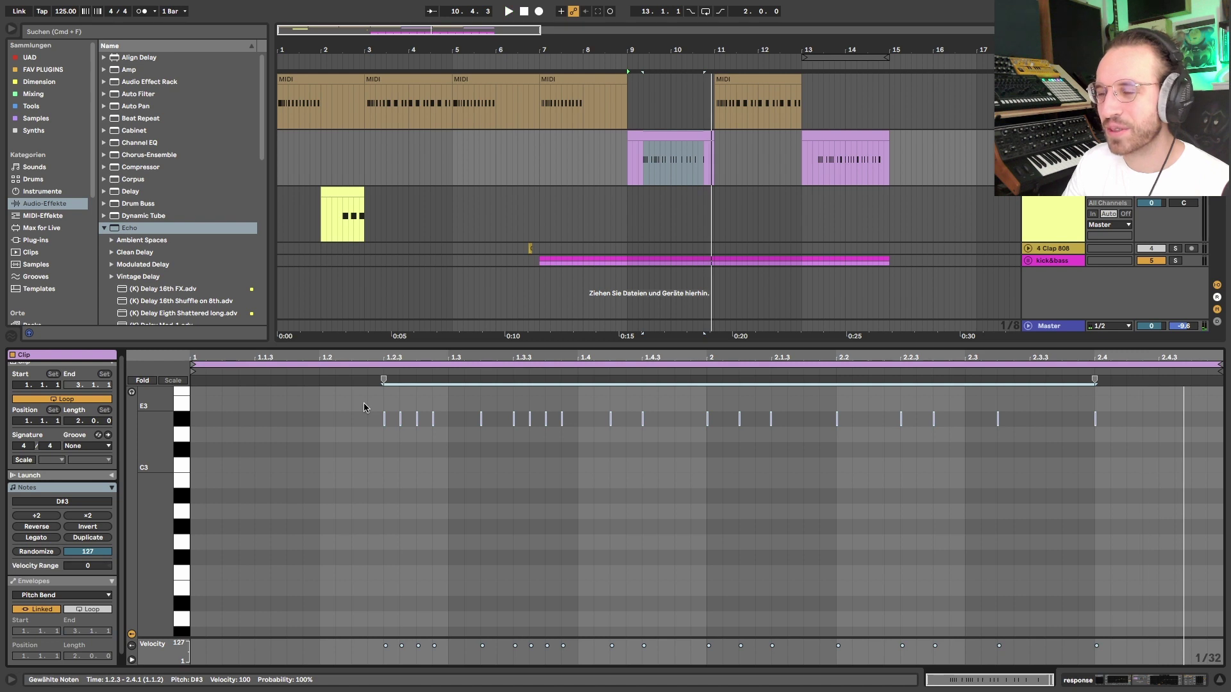
key("space")
key("space")
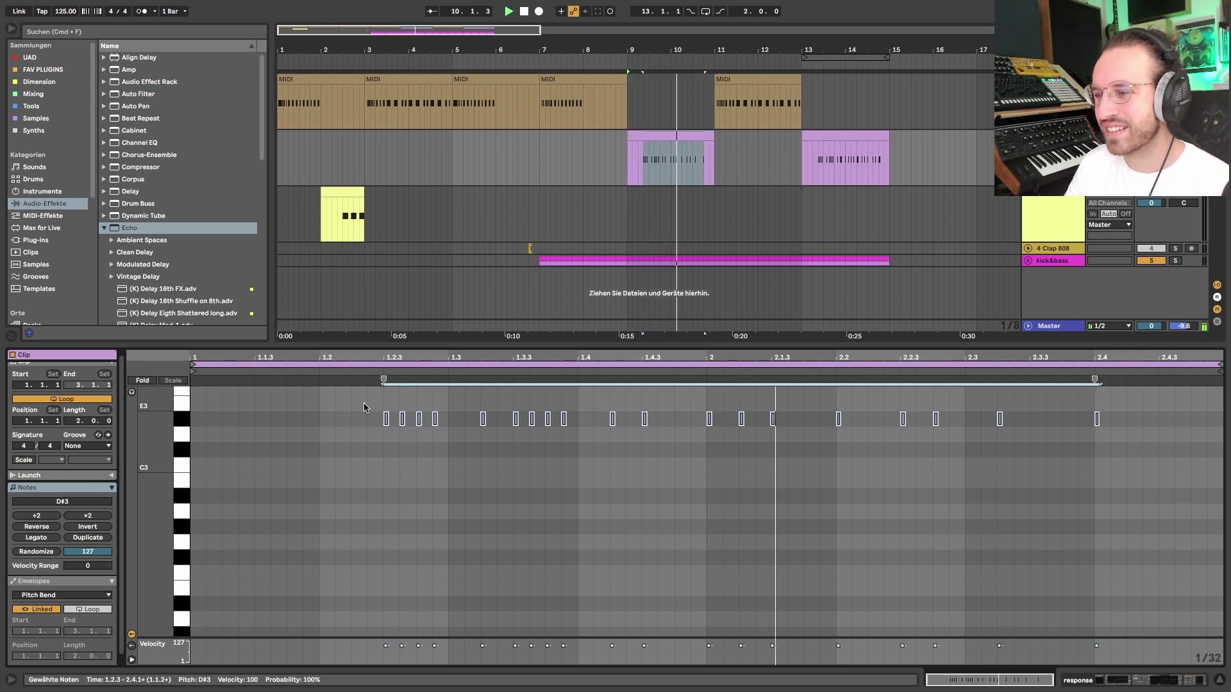
- Lengthen the notes and replay, try further lengths, then restore the notes' original lengths
key("shift+Right")
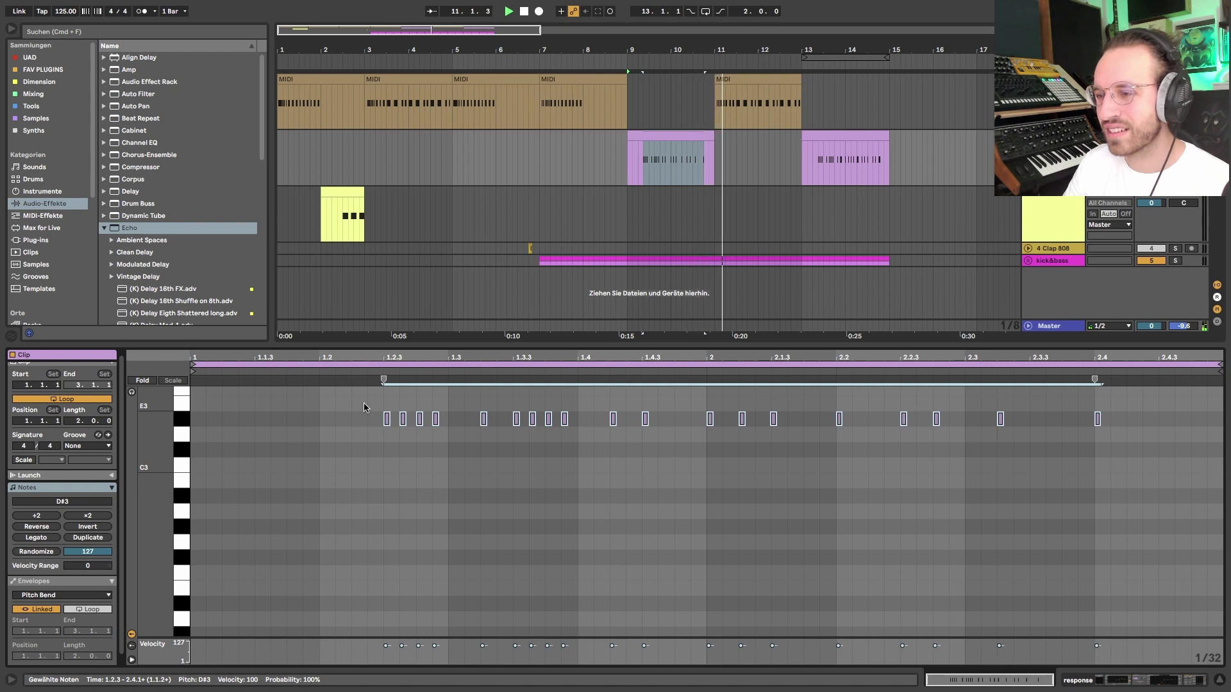
key("space")
key("space")
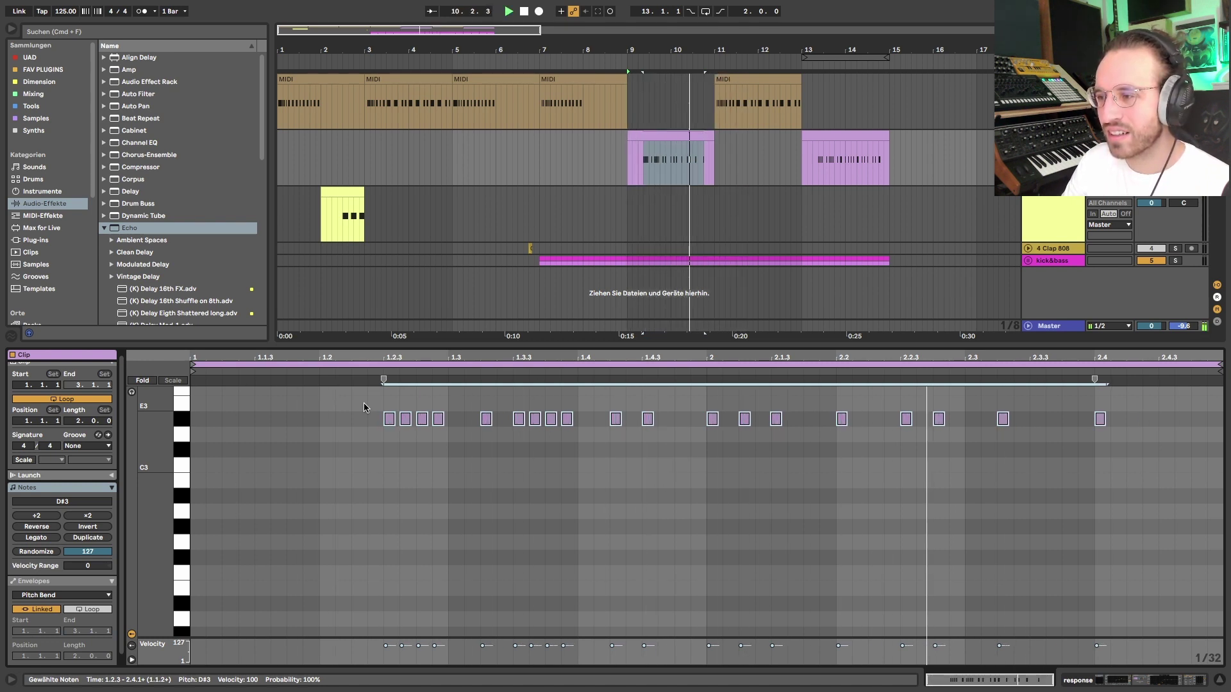
key("space")
key("shift+Left")
key("shift+Left")
key("shift+Left")
key("shift+Left")
key("shift+Left")
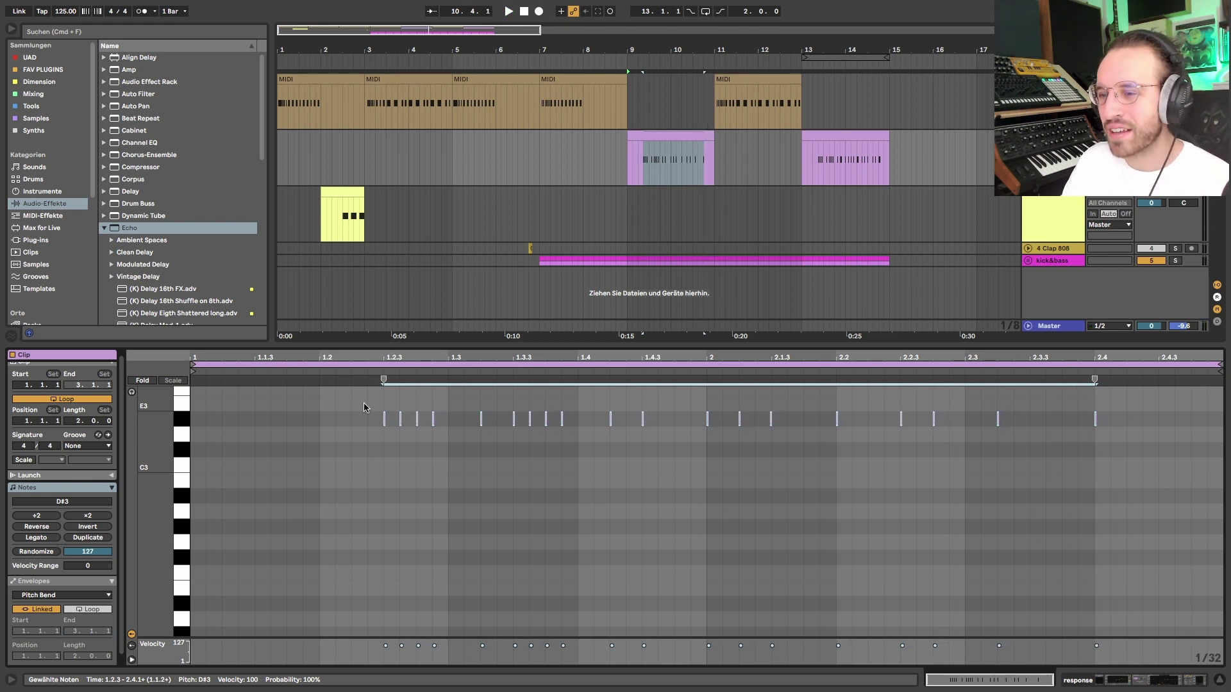
key("shift+Right")
key("shift+Left")
key("shift+Right")
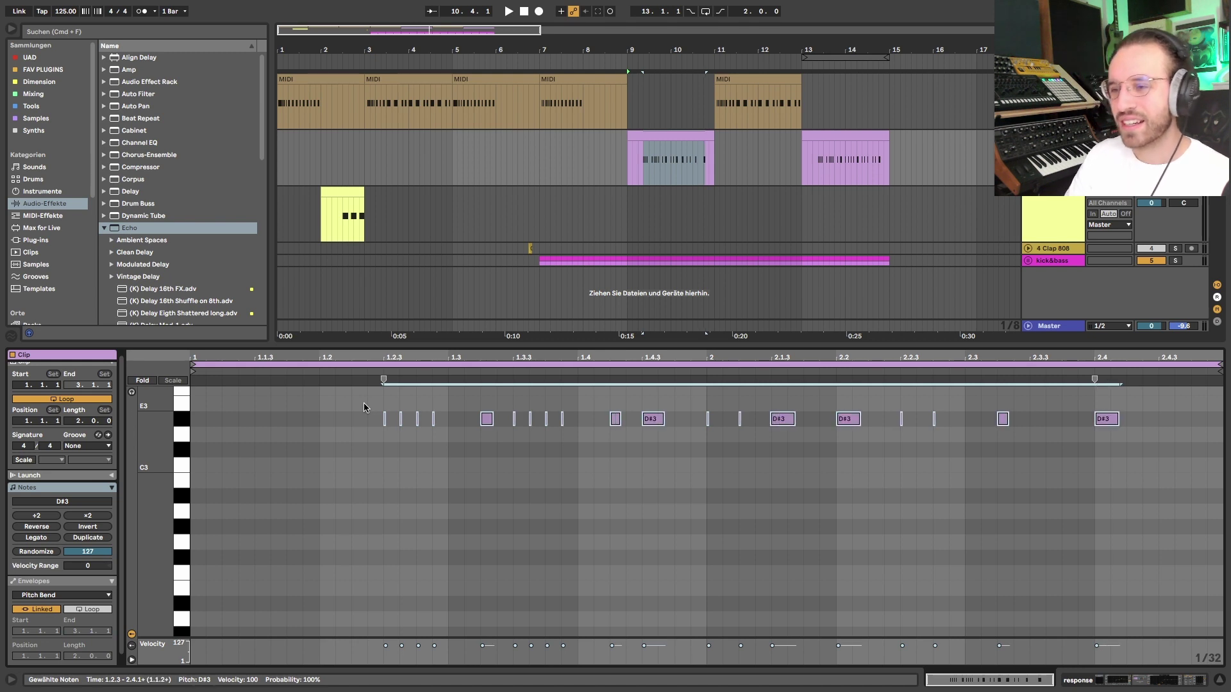
- Select the note at 1.3.2 and play the pattern
left_click(364, 408)
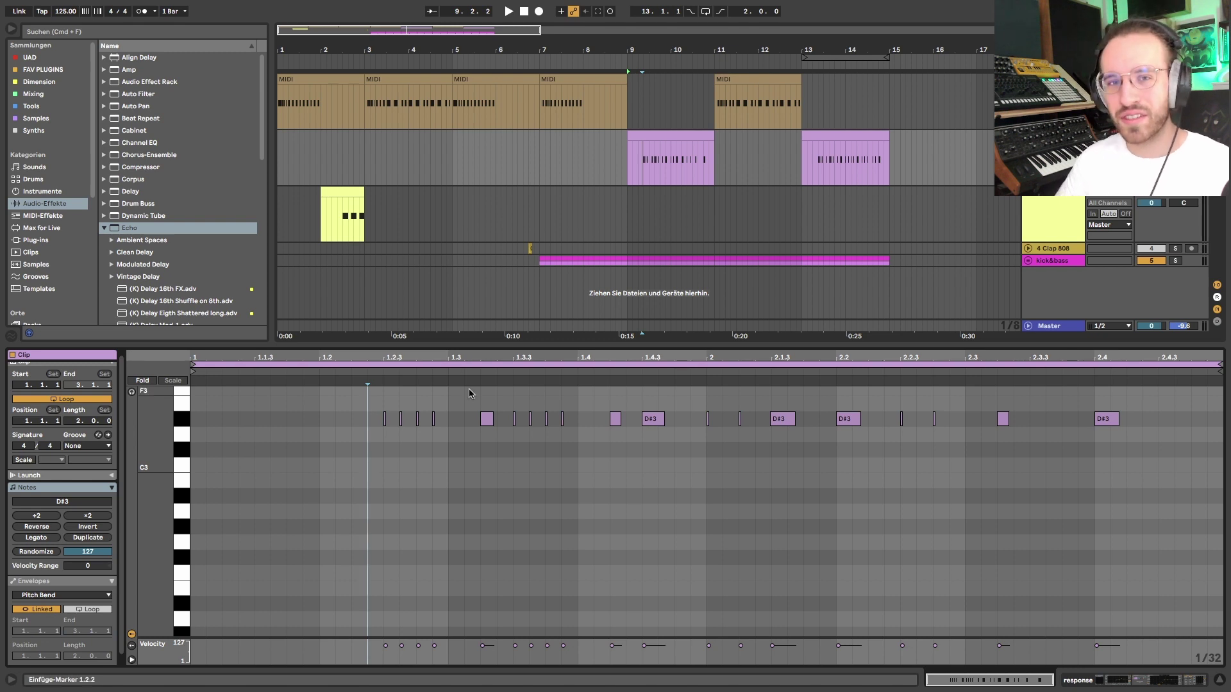
left_click_drag(482, 401, 502, 437)
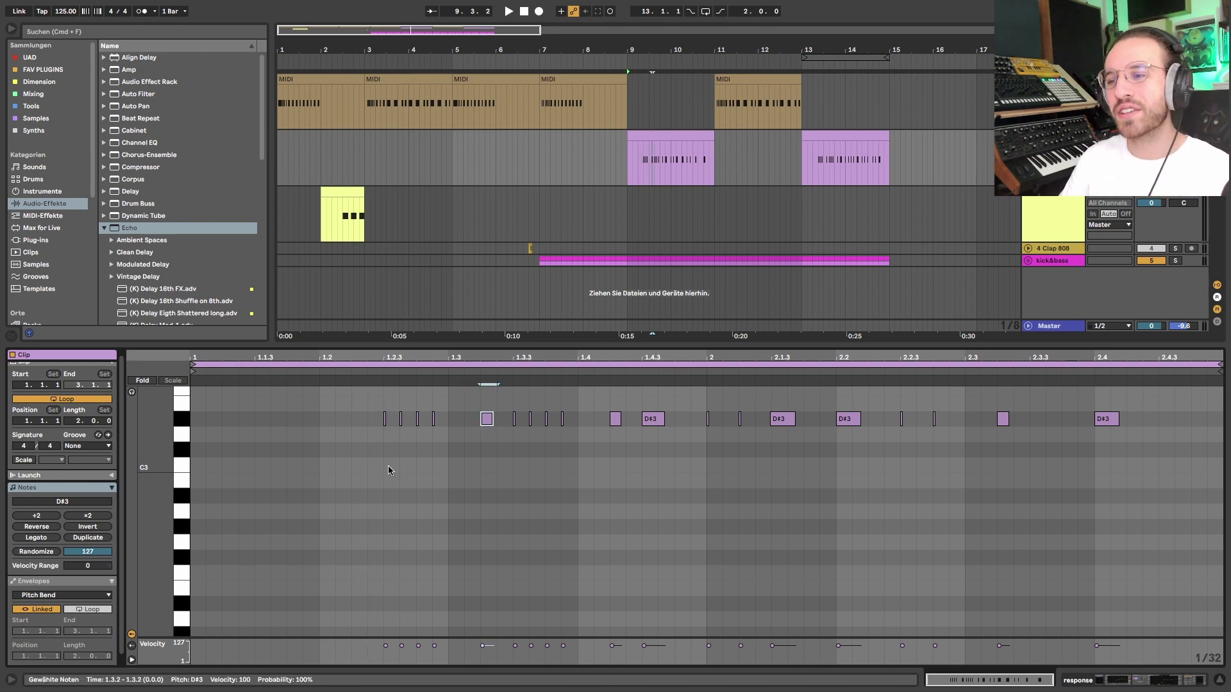
key("space")
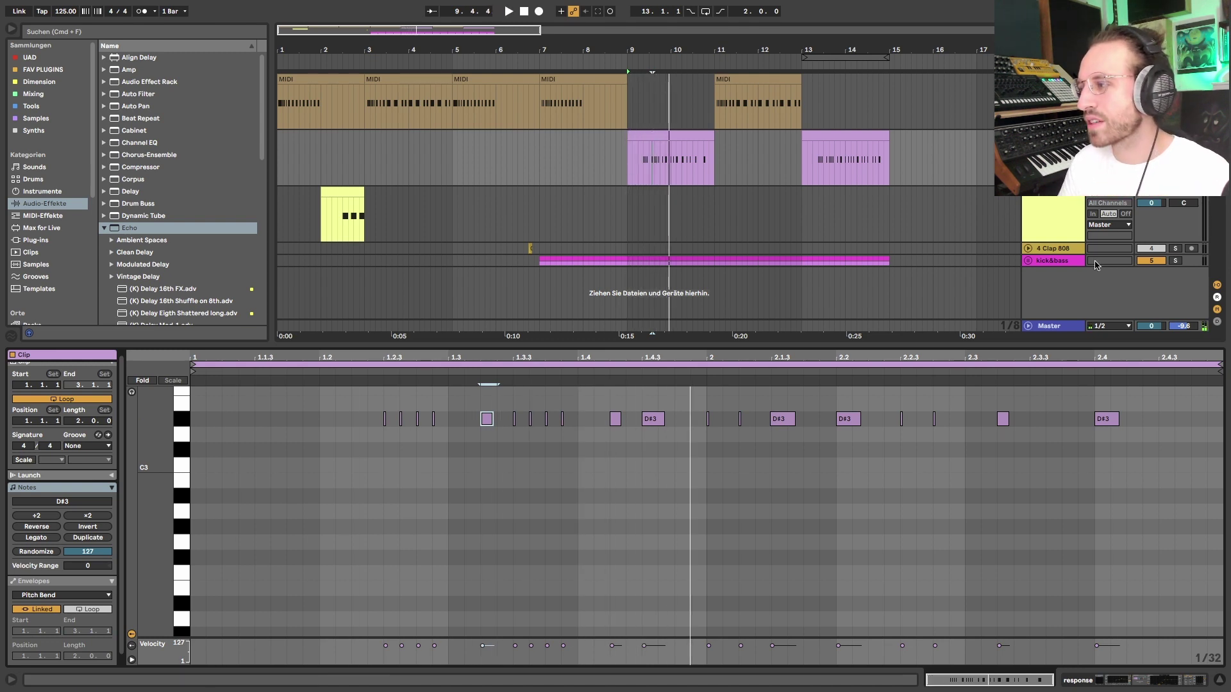
- Unfold the kick&bass group to solo the 6 Audio track, fold it, and select the bar 9 and 13 clips
left_click(1027, 260)
left_click(1174, 284)
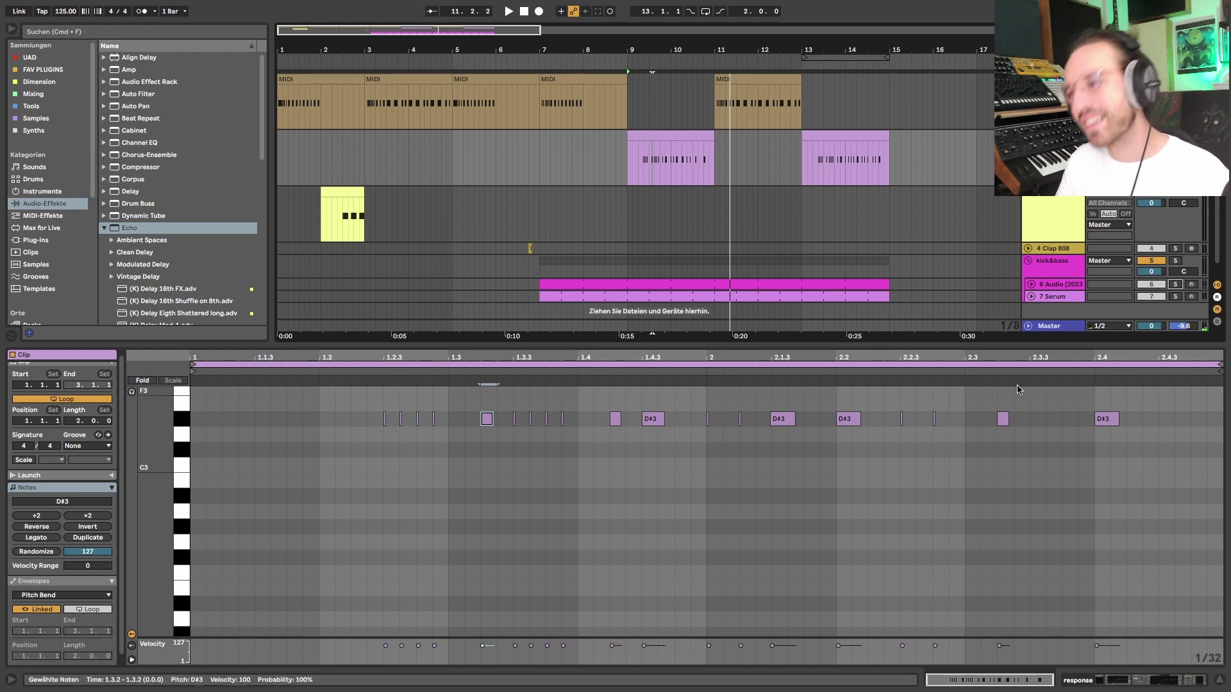
left_click(1029, 261)
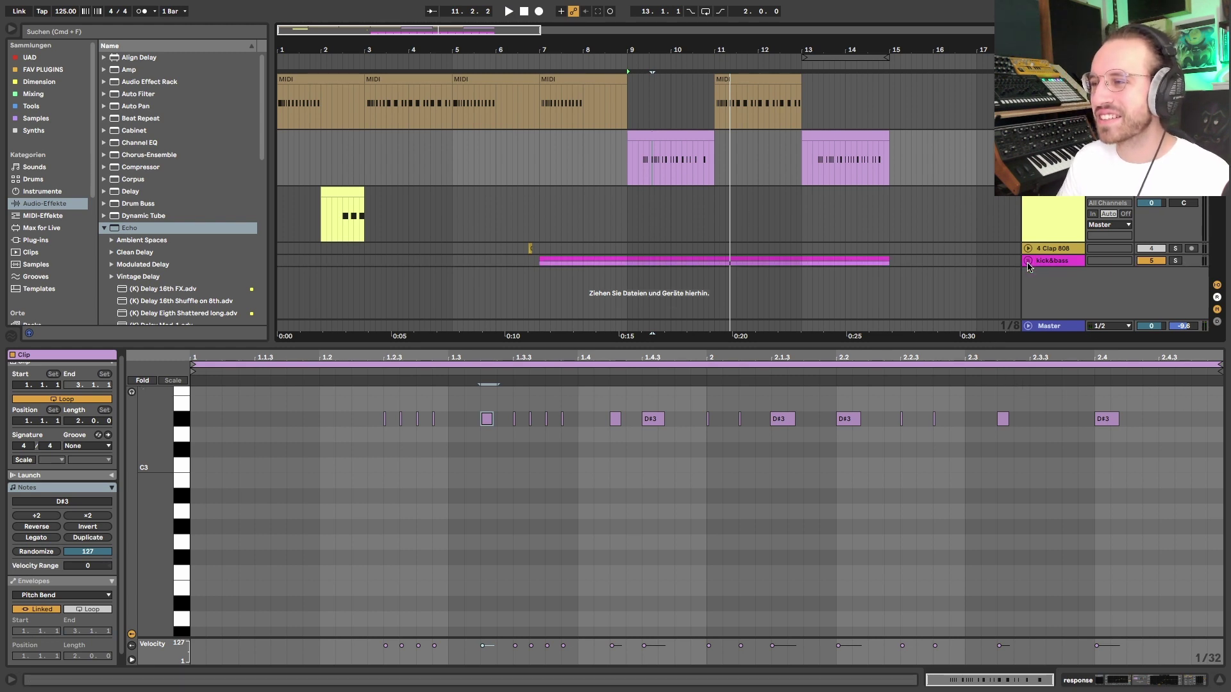
left_click(833, 157)
left_click(651, 160)
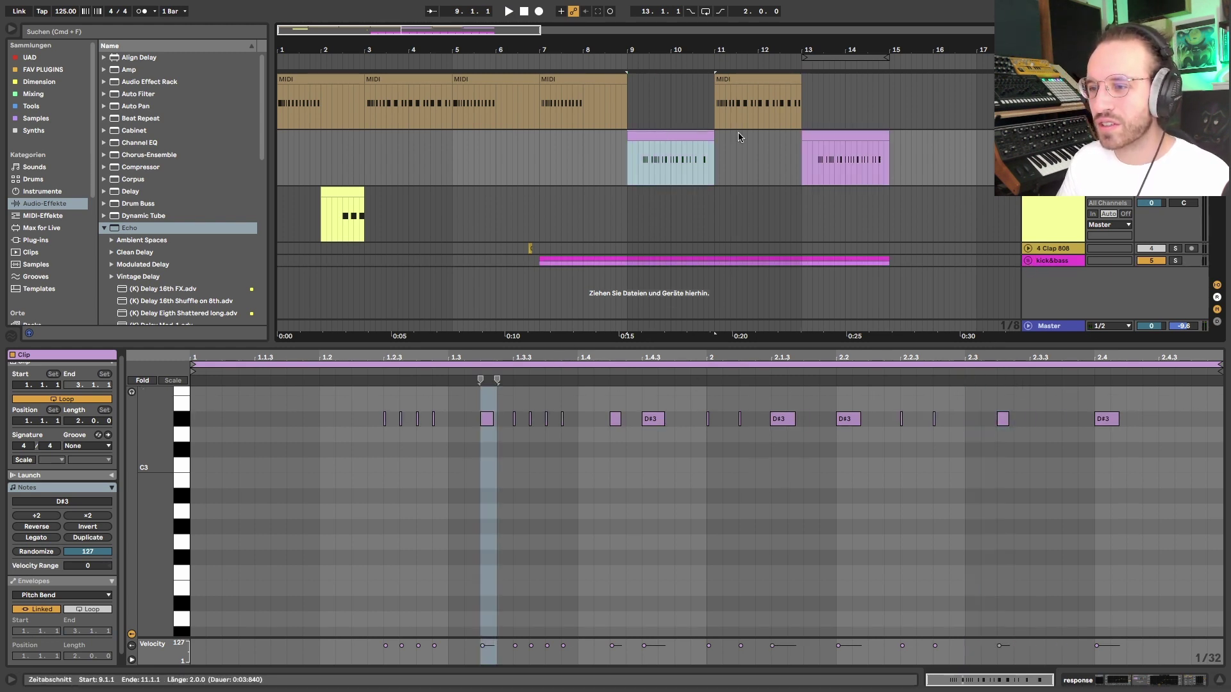
left_click(716, 185)
left_click(617, 510)
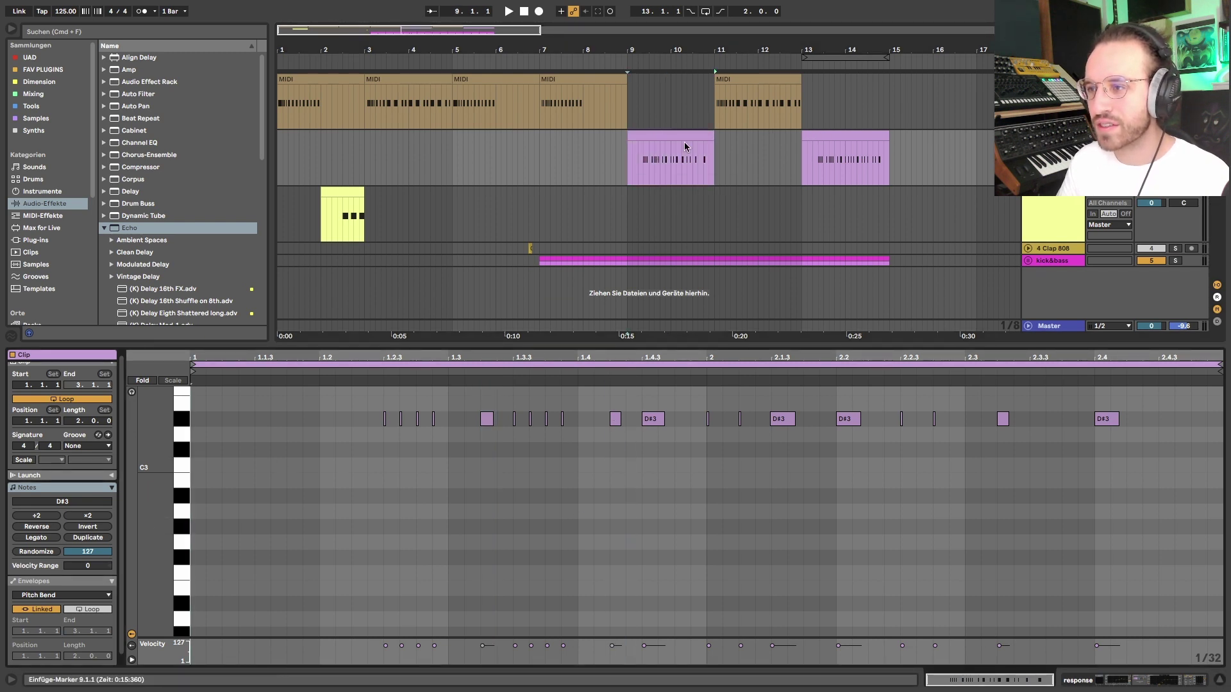
left_click(670, 161)
left_click(843, 132)
left_click(701, 132)
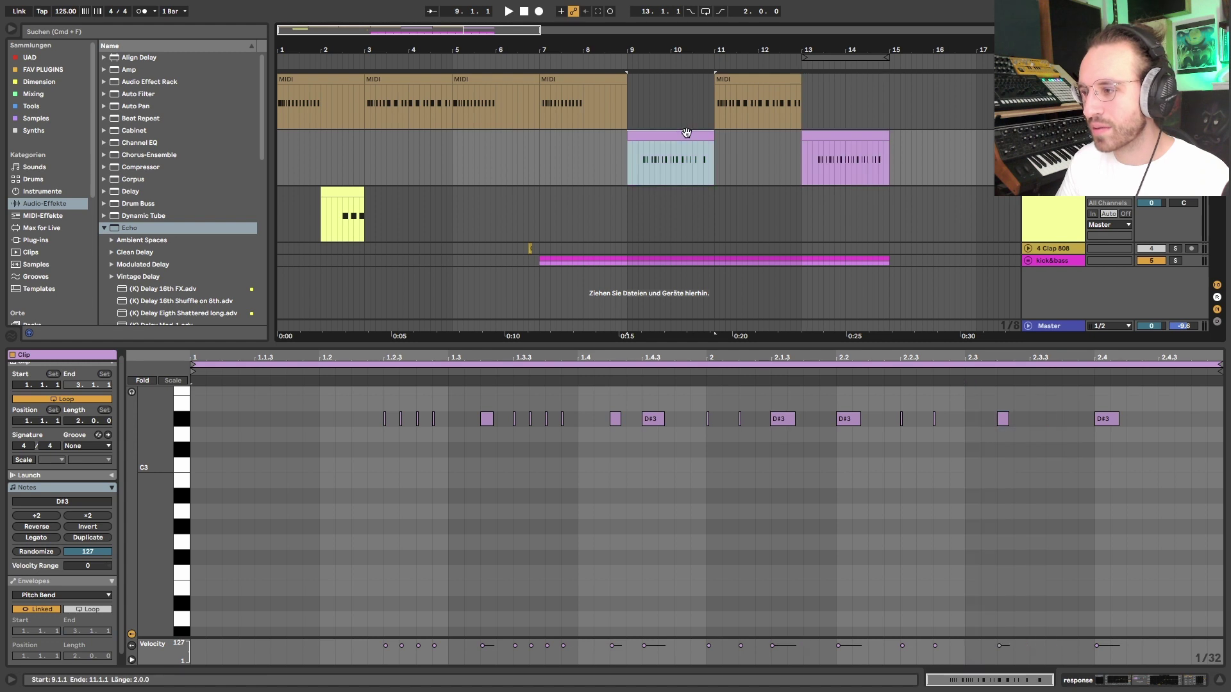
- Create a one-bar MIDI clip at bar 15 with short F3 notes at 1.1.3 and 1.1.4
double_click(906, 141)
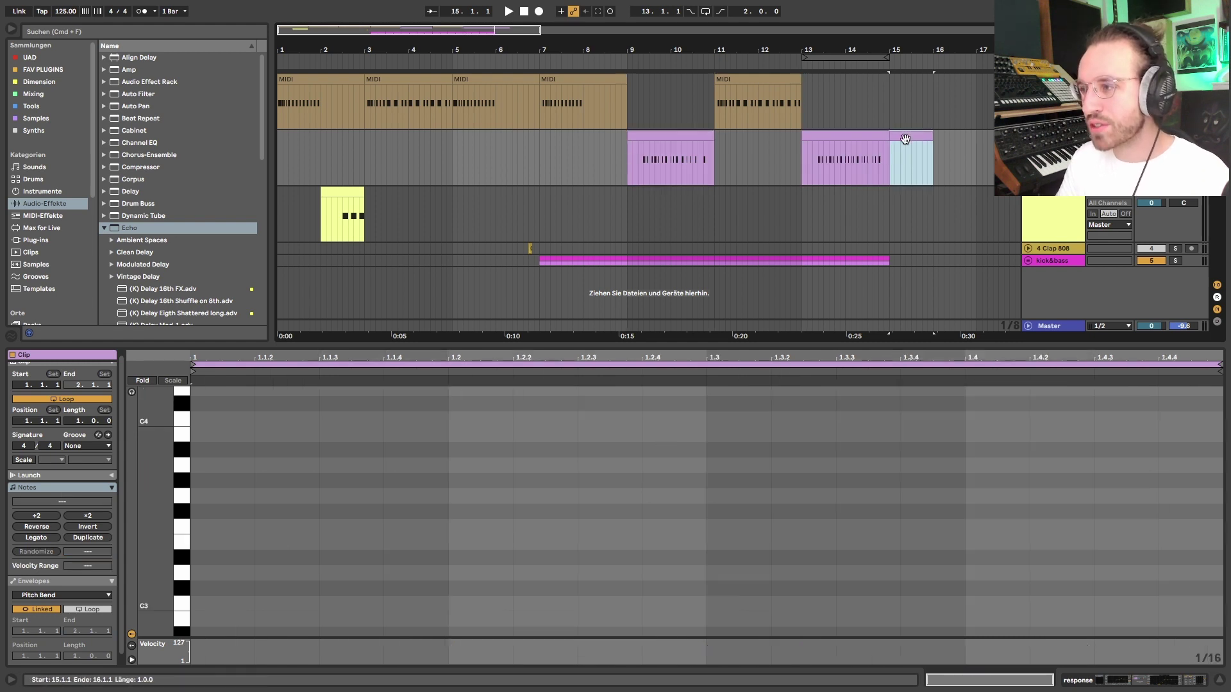
double_click(407, 517)
key("shift+Down")
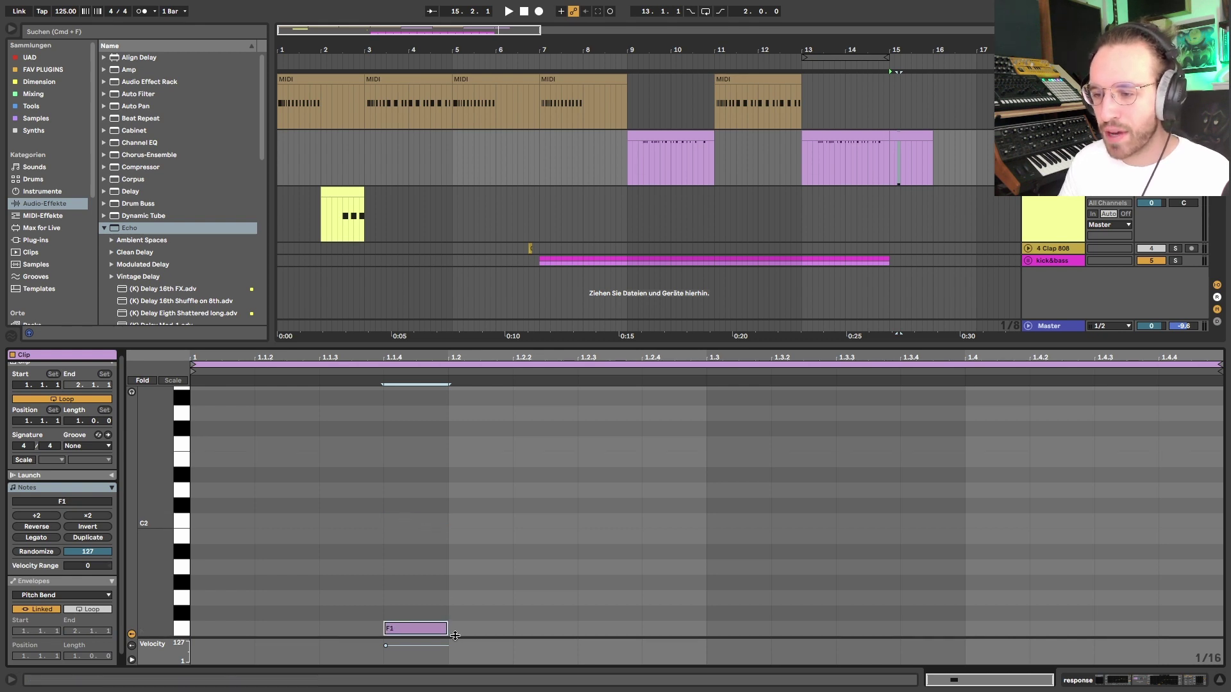
key("space")
key("shift+Up")
key("shift+Up")
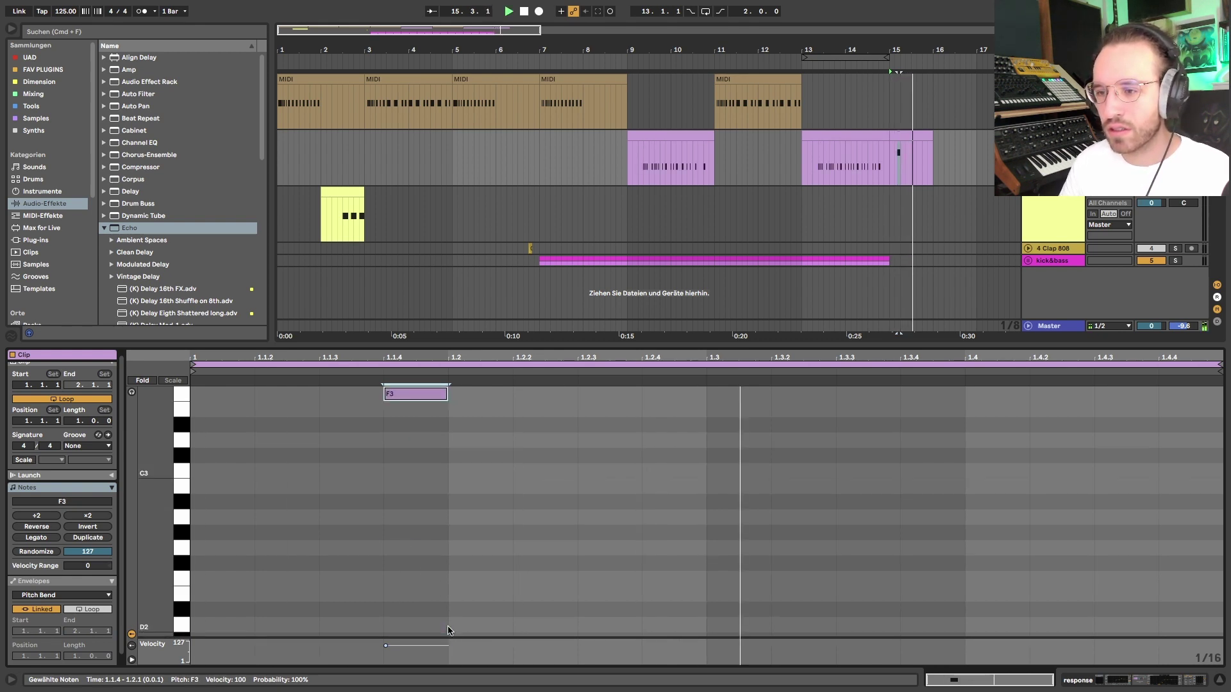
left_click_drag(445, 394, 398, 393)
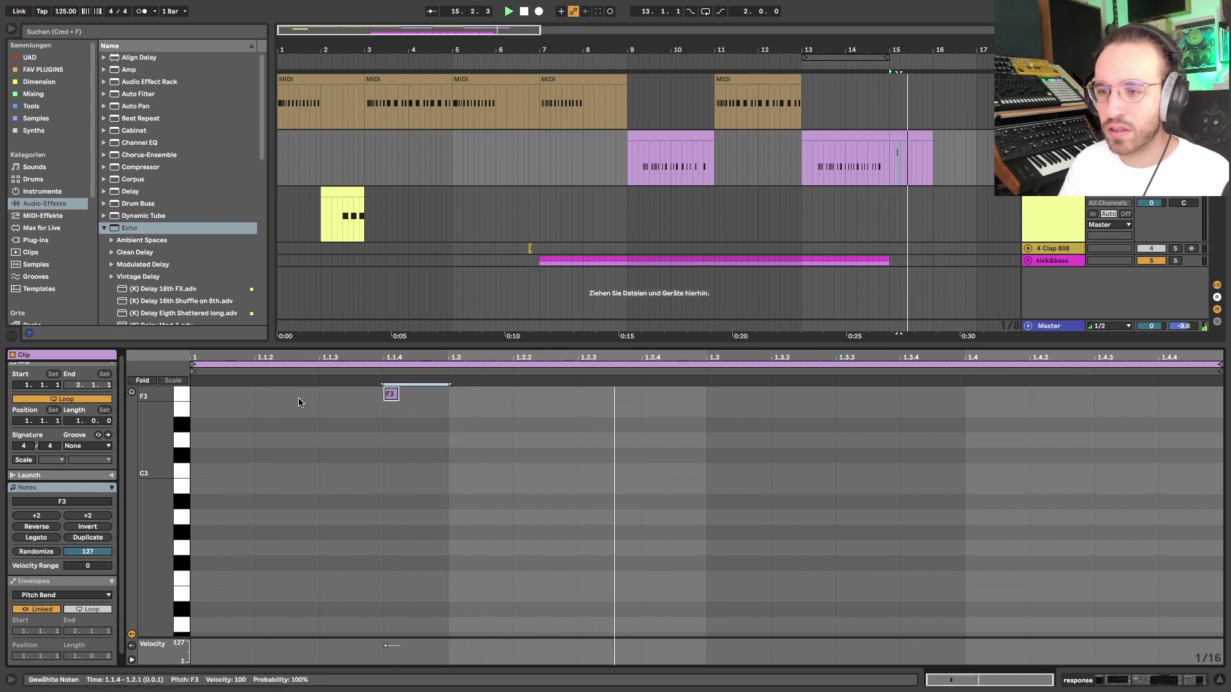
double_click(327, 393)
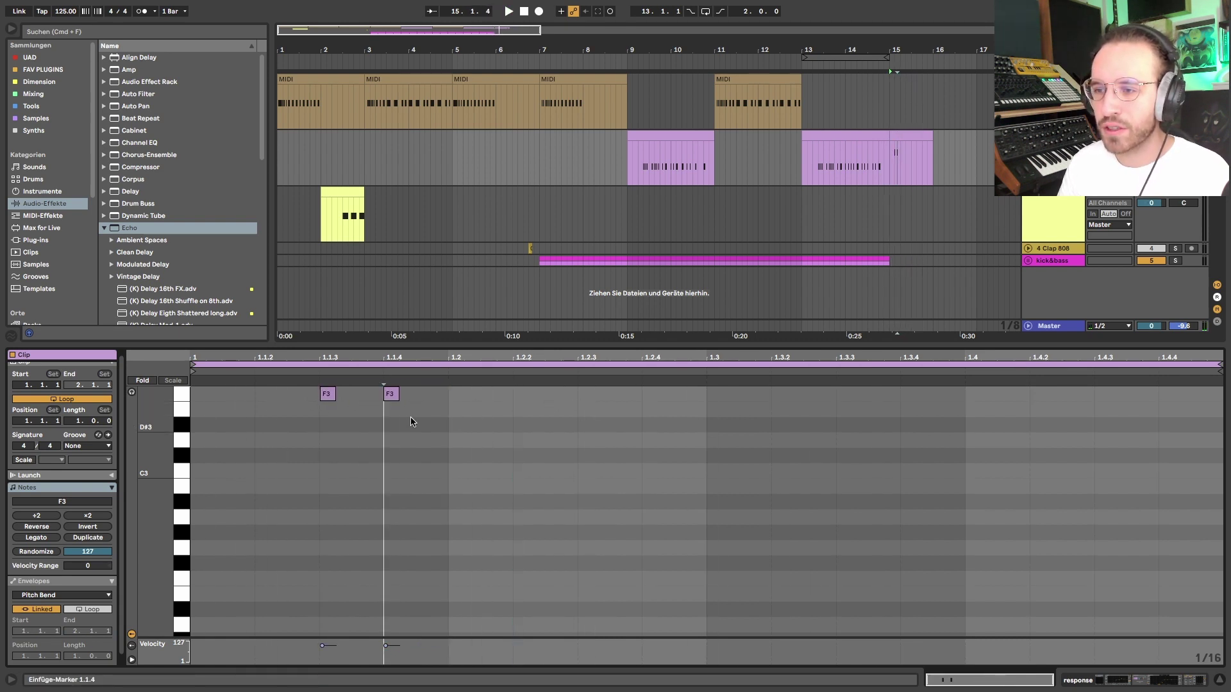
- Duplicate the F3 note pair along the bar and add a half-length F3 at 1.2.2
key("super+a")
key("super+d")
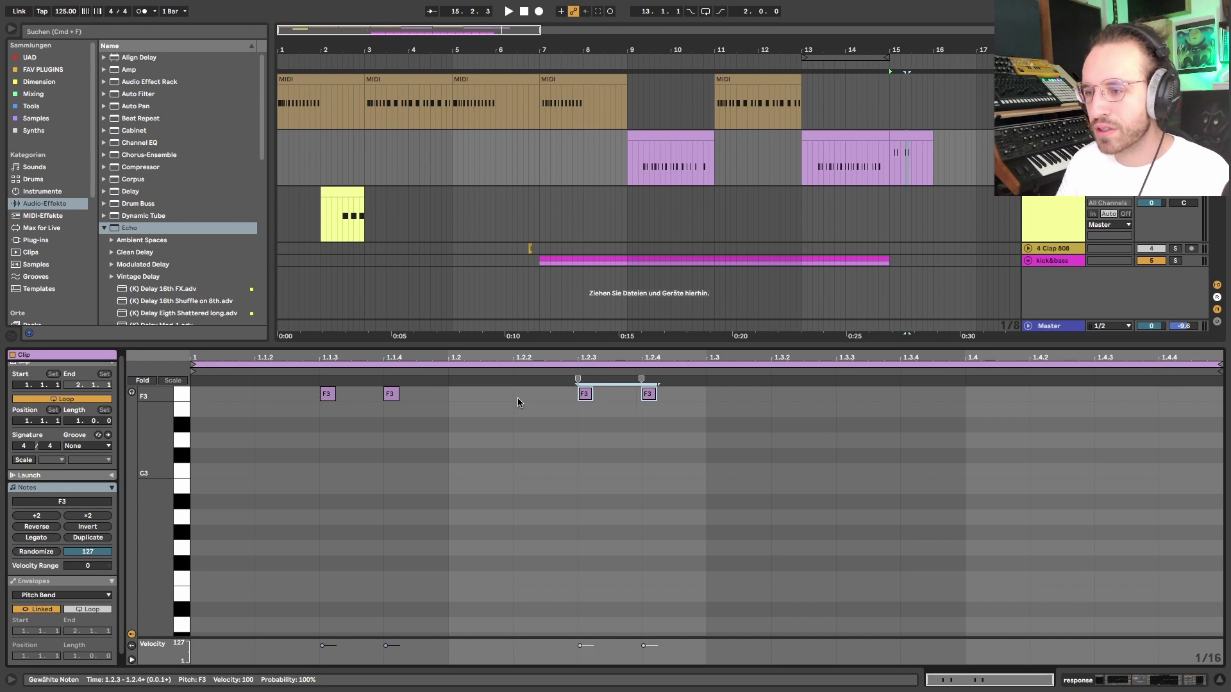
key("super+d")
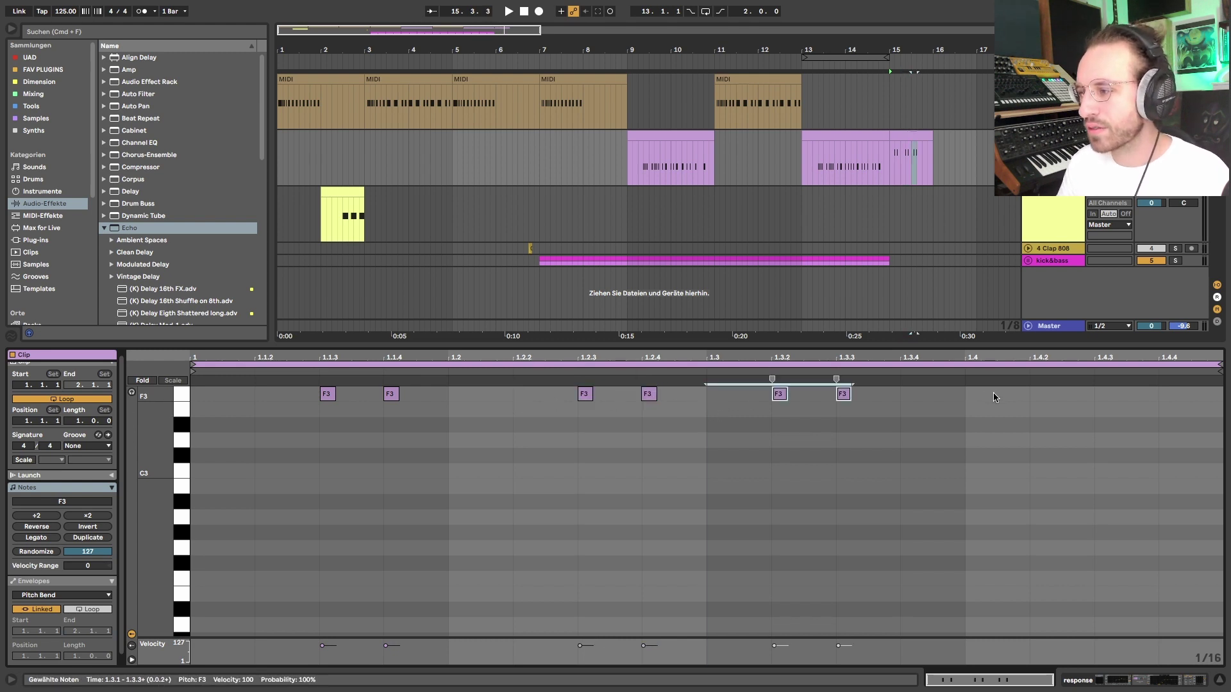
key("super+d")
key("Right")
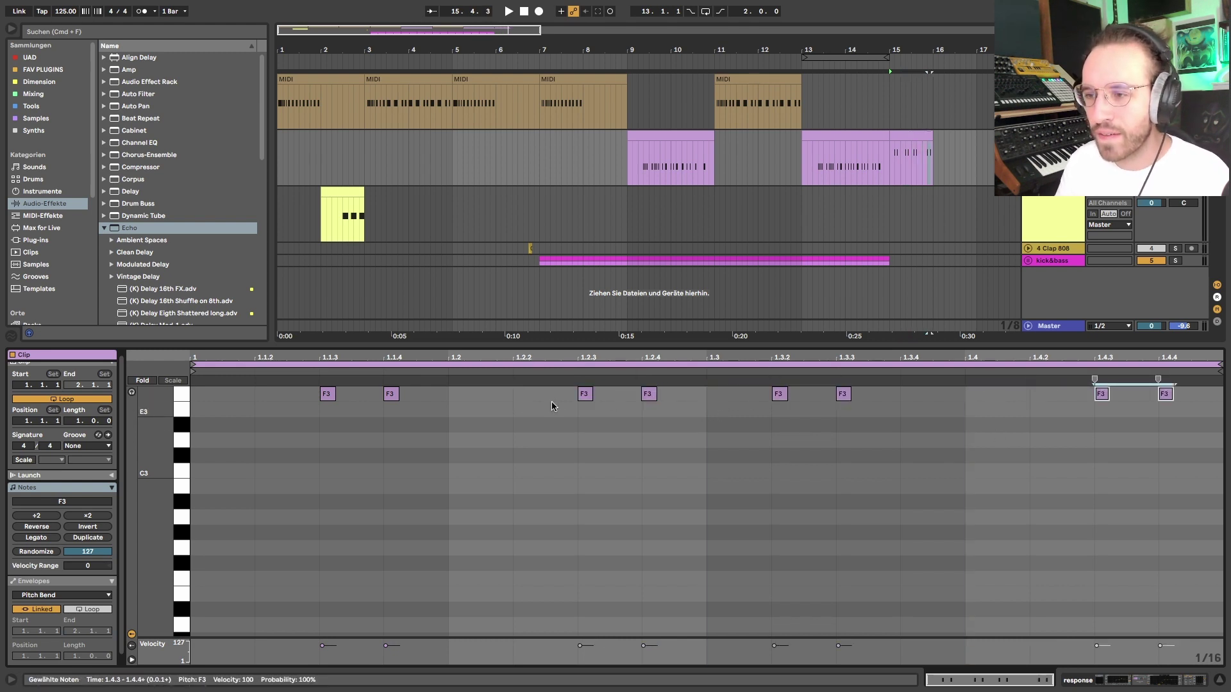
double_click(530, 395)
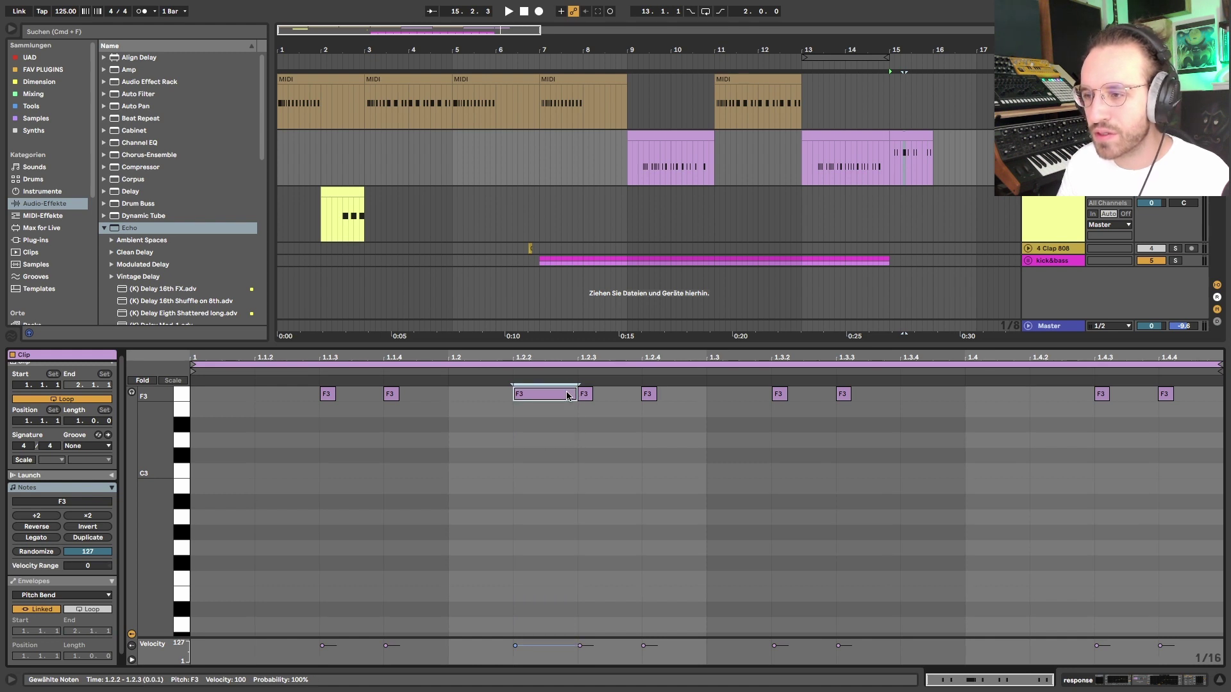
key("space")
left_click_drag(574, 393, 545, 393)
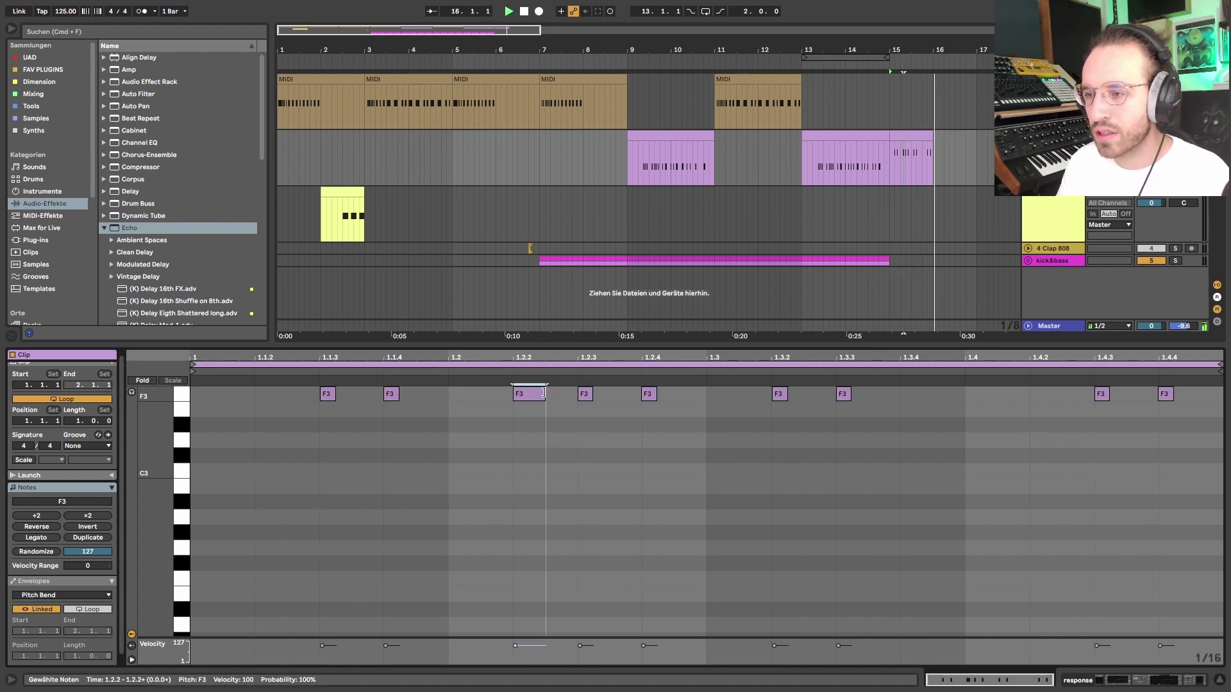
key("space")
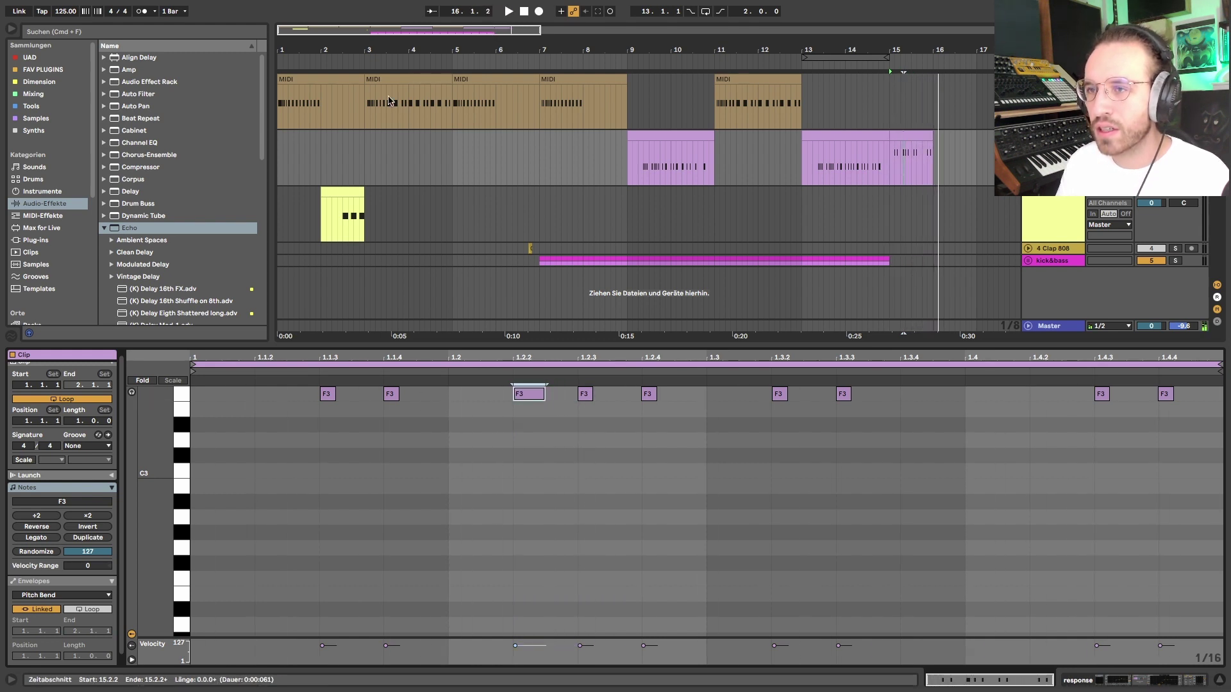
- With the metronome on, move the 1.4.4 F3 to 1.4.2, lengthen 1.3.3, and delete 1.4.3
left_click(141, 11)
key("space")
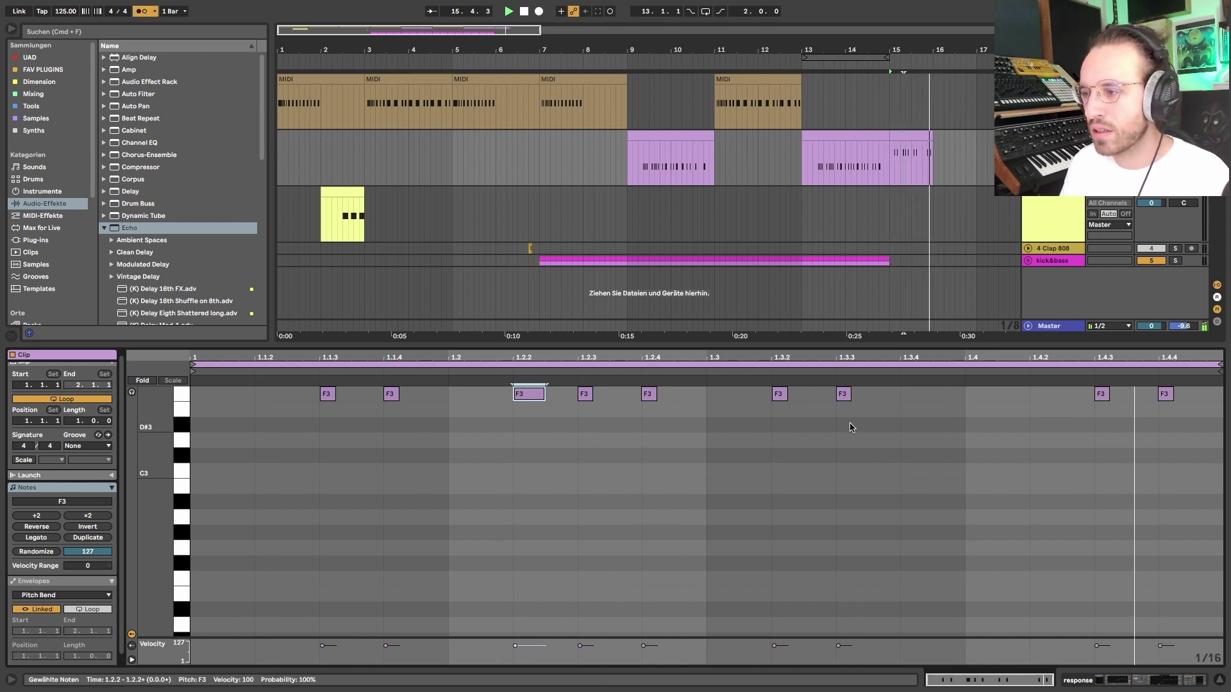
left_click(1164, 393)
key("Left")
key("Left")
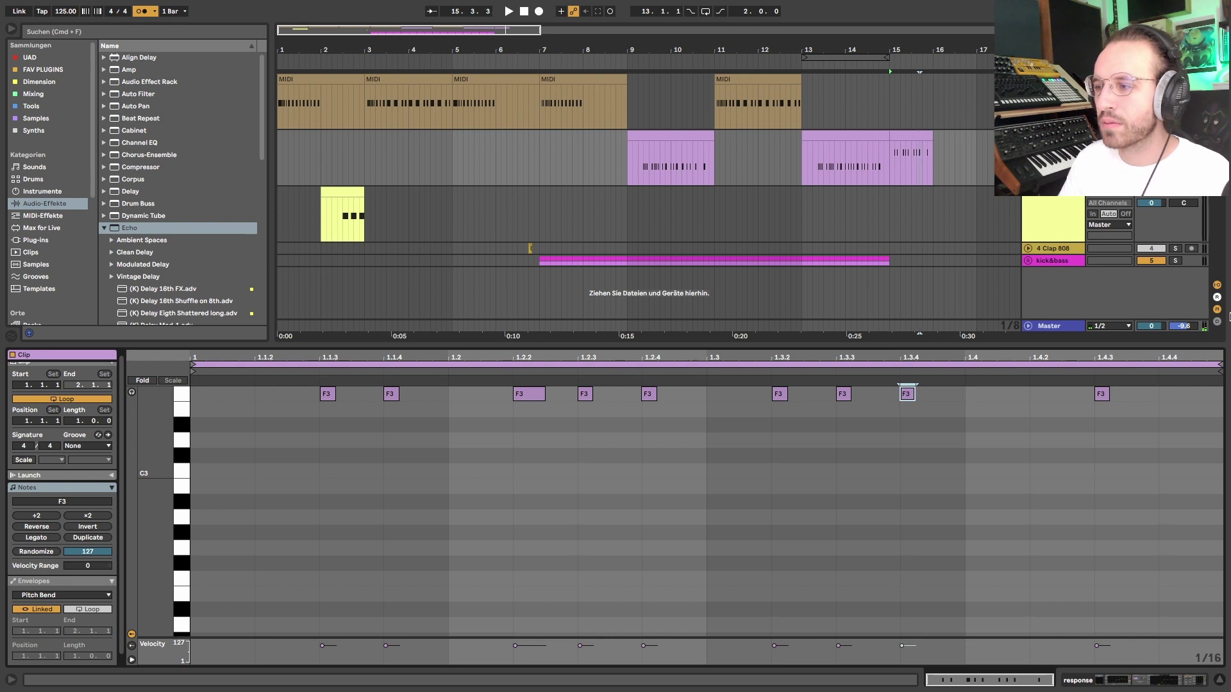
left_click(529, 394)
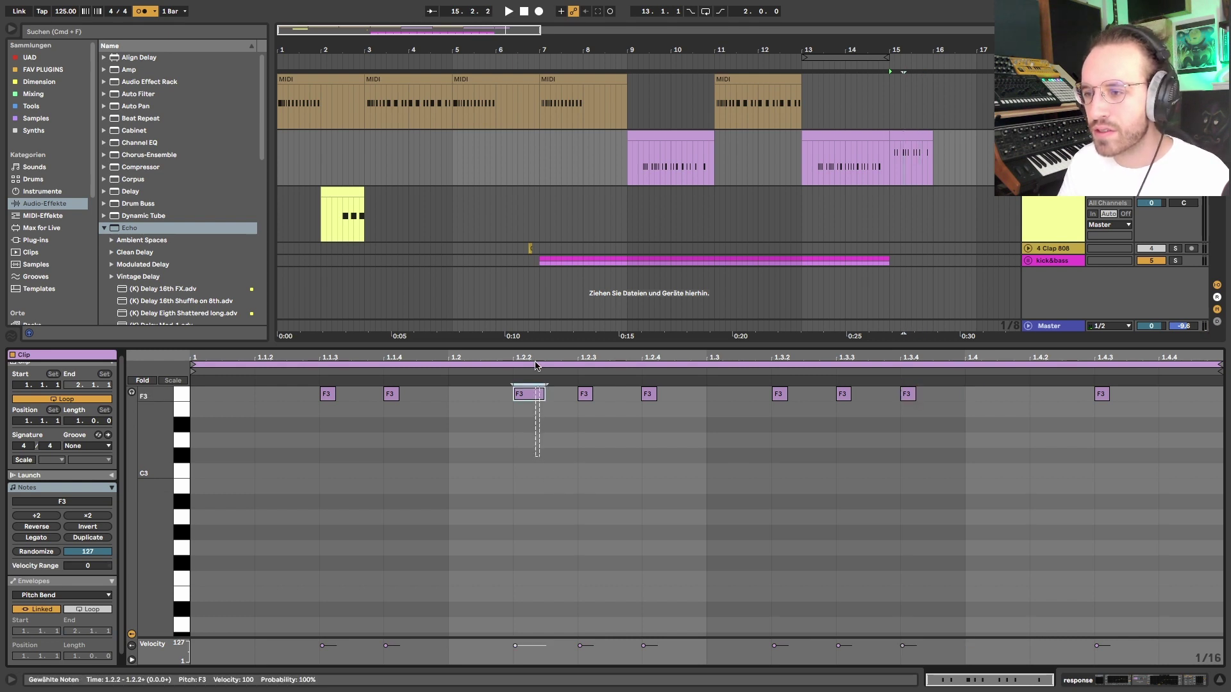
left_click(648, 393)
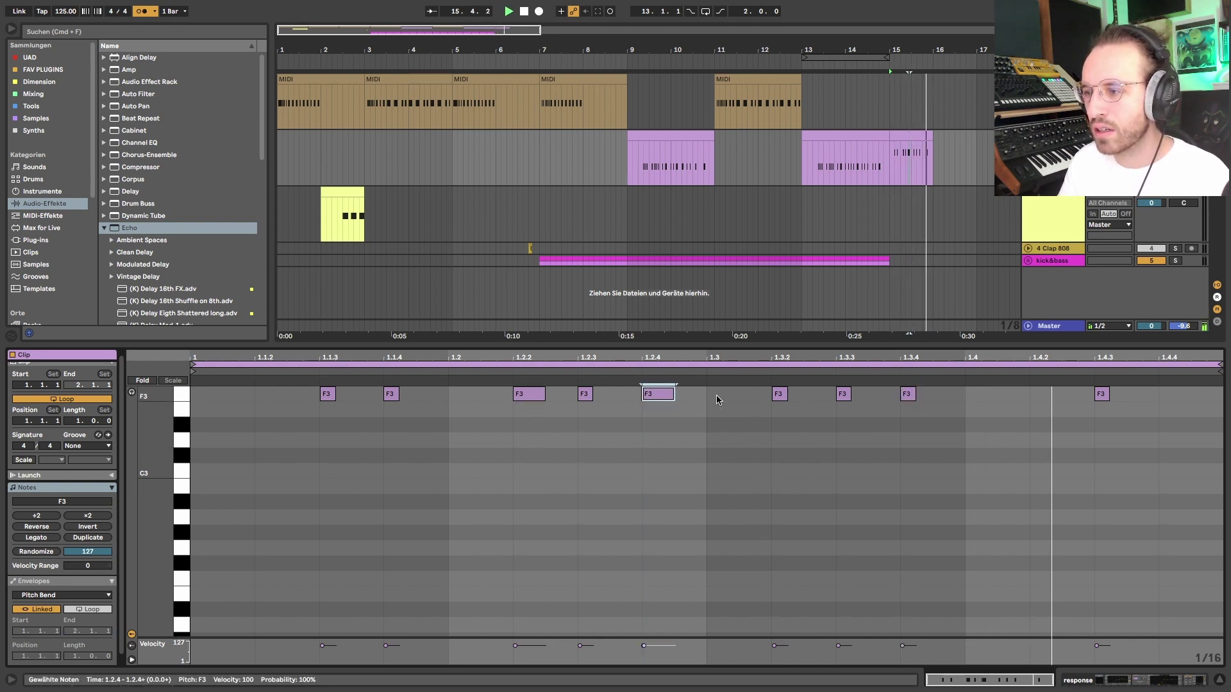
left_click_drag(851, 394, 868, 393)
left_click(1078, 457)
double_click(1100, 394)
- Halve and duplicate the first two F3 notes into four short hits, then unfold kick&bass
left_click(666, 395)
key("super+a")
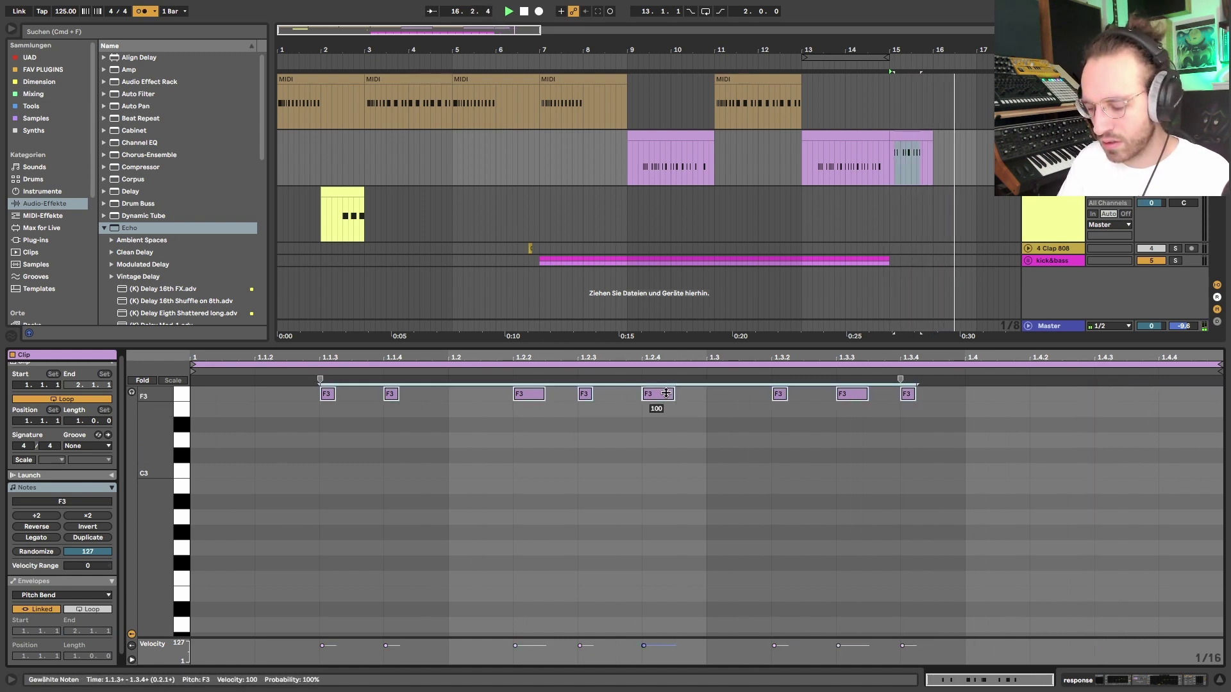
left_click_drag(312, 425, 455, 387)
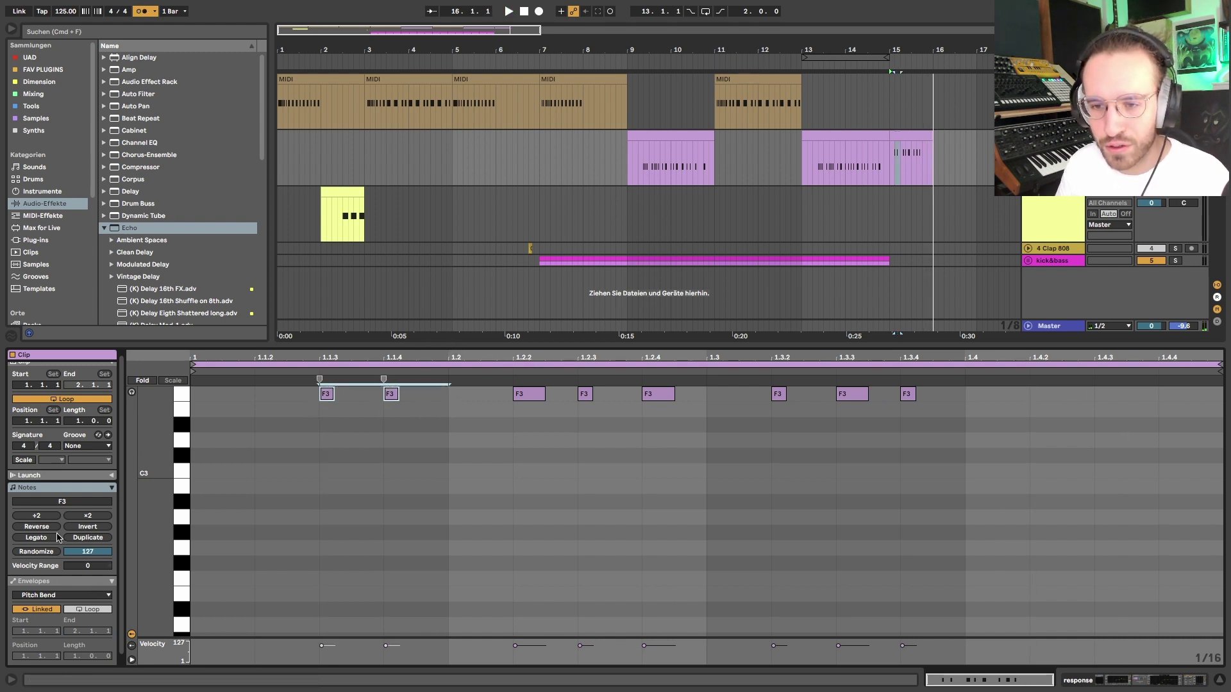
left_click(36, 516)
left_click(88, 537)
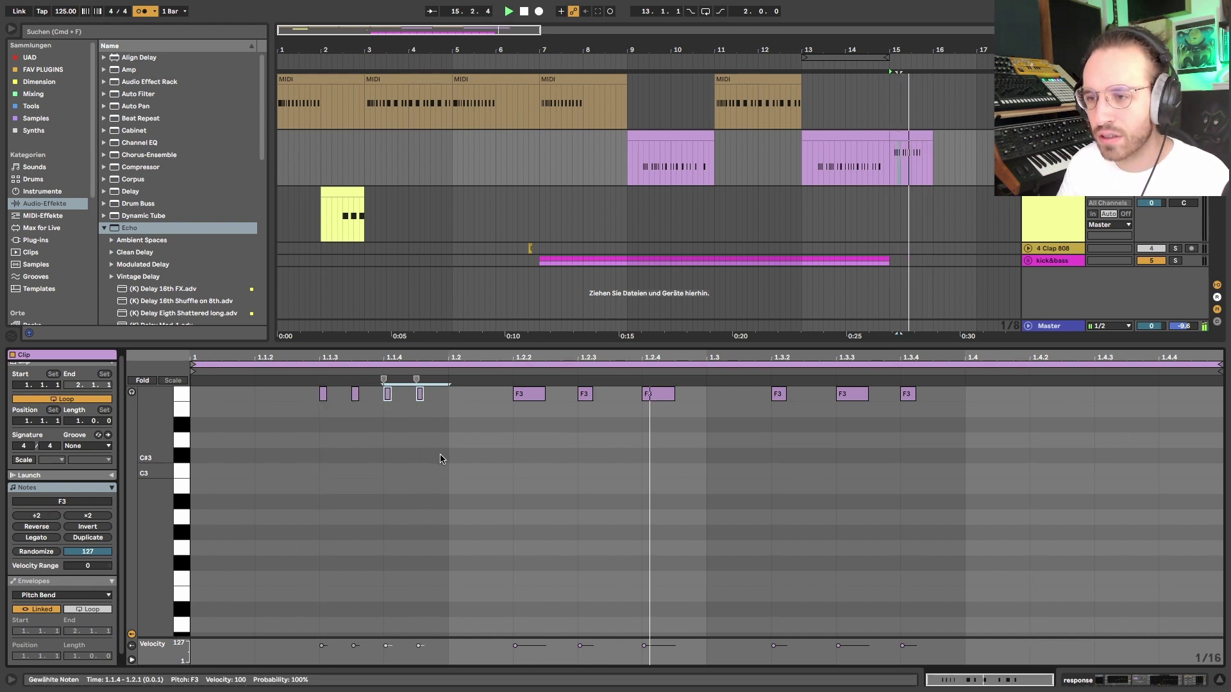
left_click_drag(474, 429, 302, 380)
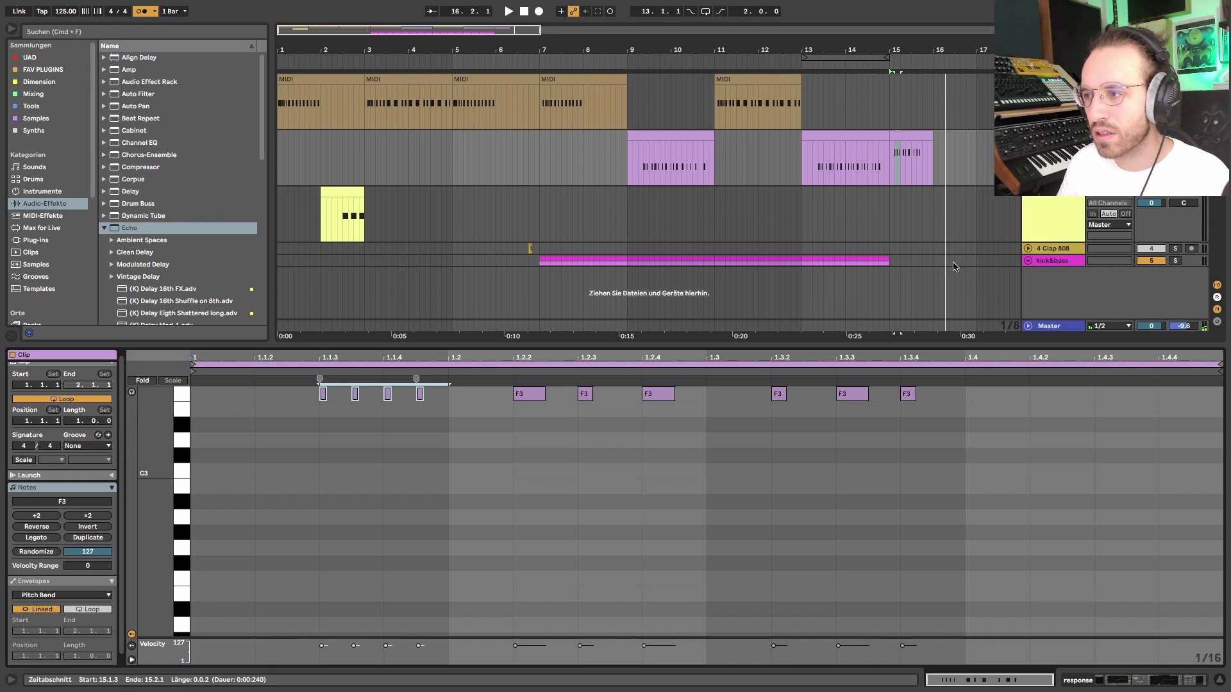
key("Right")
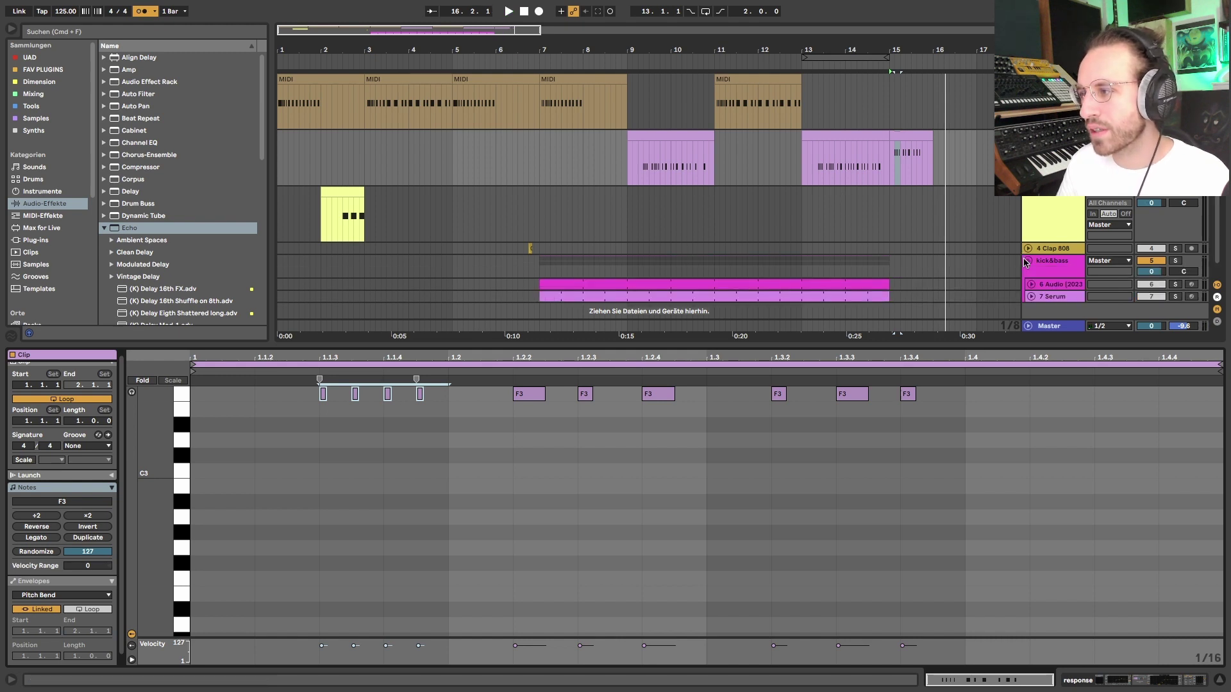
- Extend the audio and Serum clips in kick&bass to bar 16, then audition the bar-15 clip
left_click(864, 266)
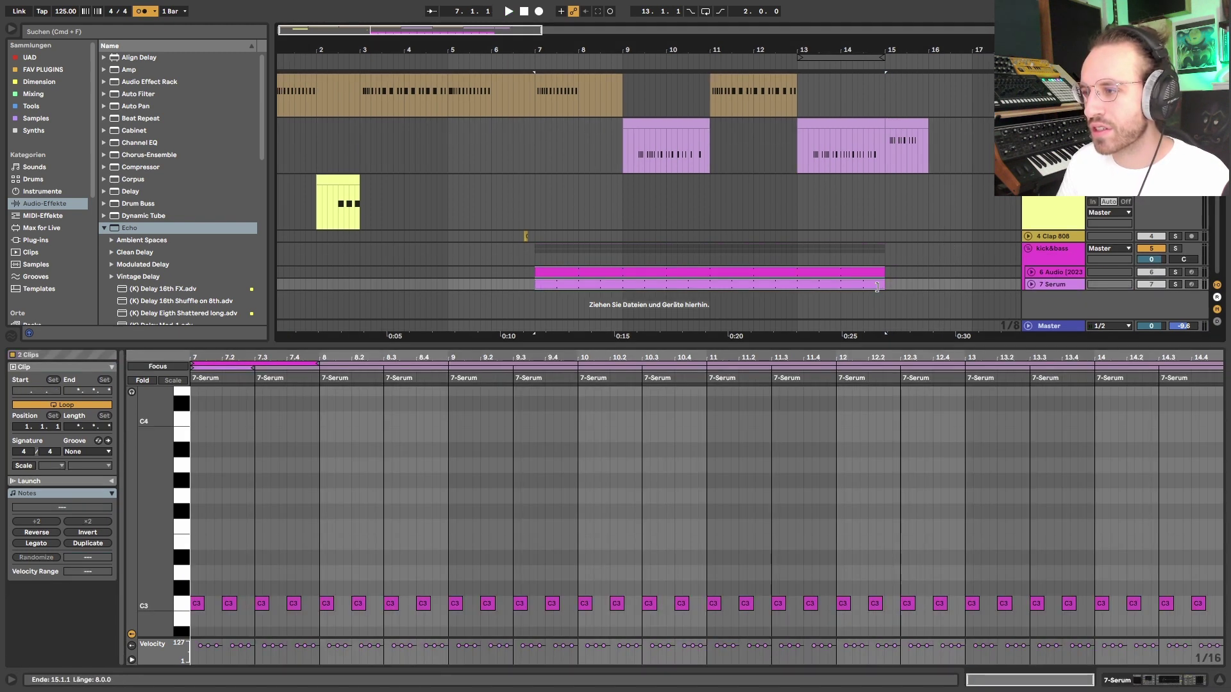
left_click_drag(884, 283, 928, 282)
left_click(887, 144)
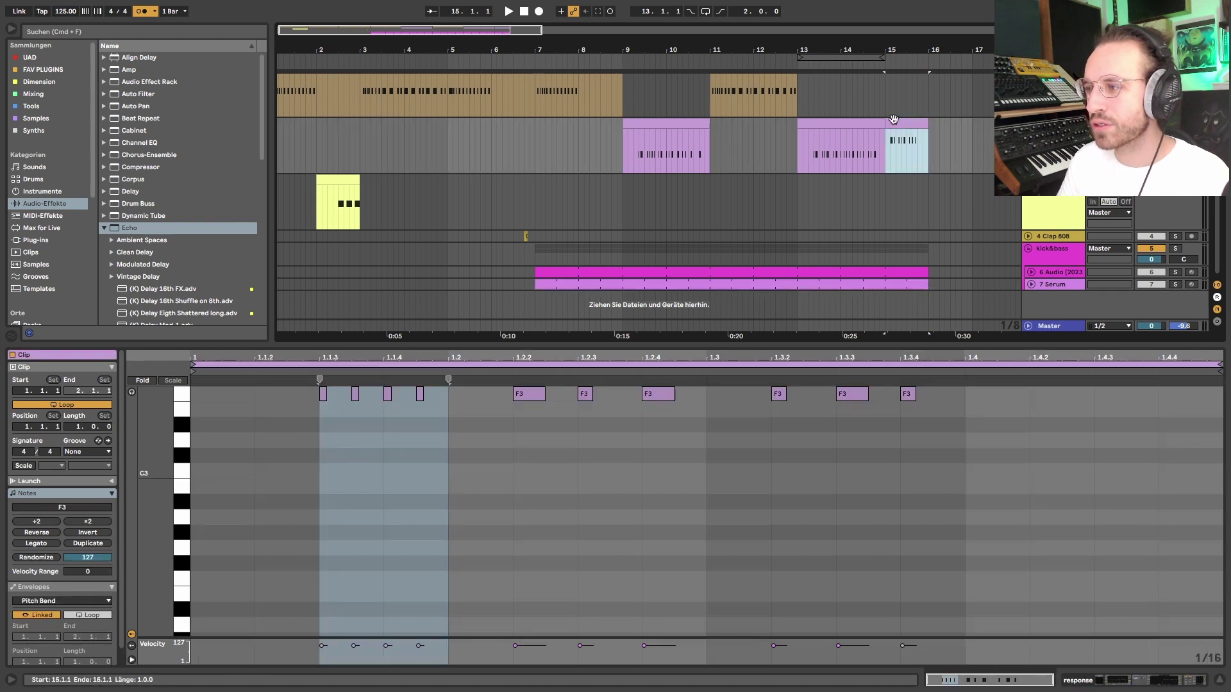
key("space")
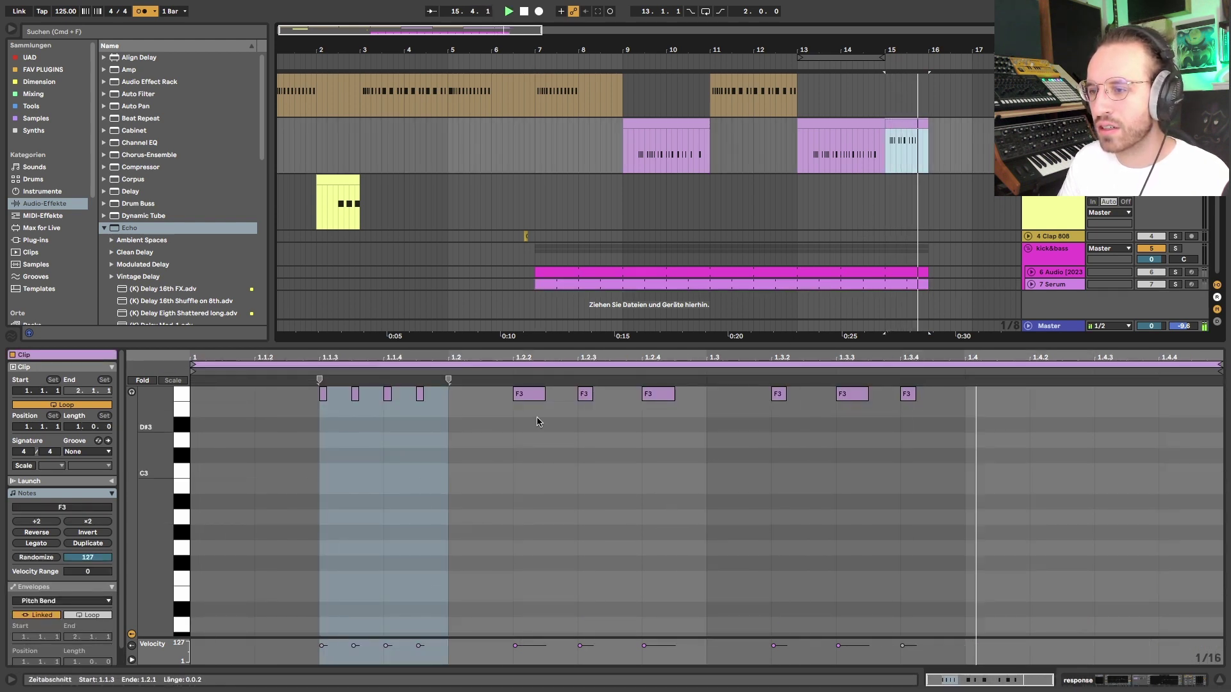
left_click(529, 393)
key("Delete")
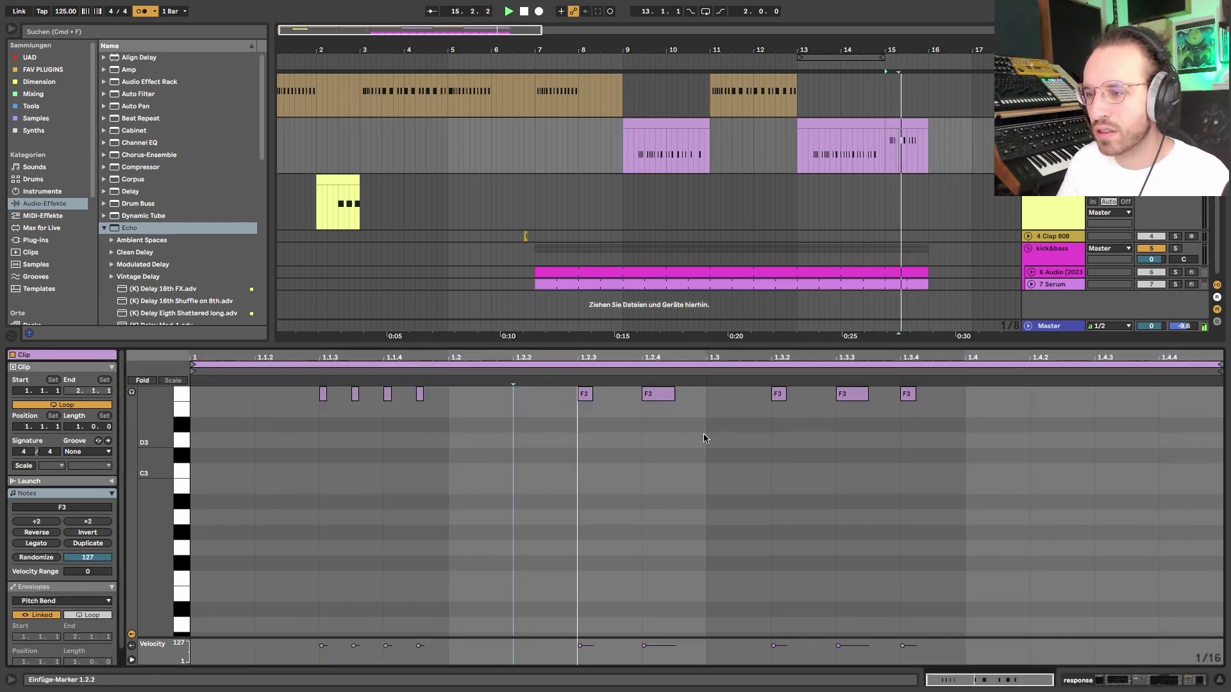
key("super+z")
- Add an F3 note at 1.4.3 and quantize all clip notes to sixteenths
left_click(1024, 404)
double_click(1032, 395)
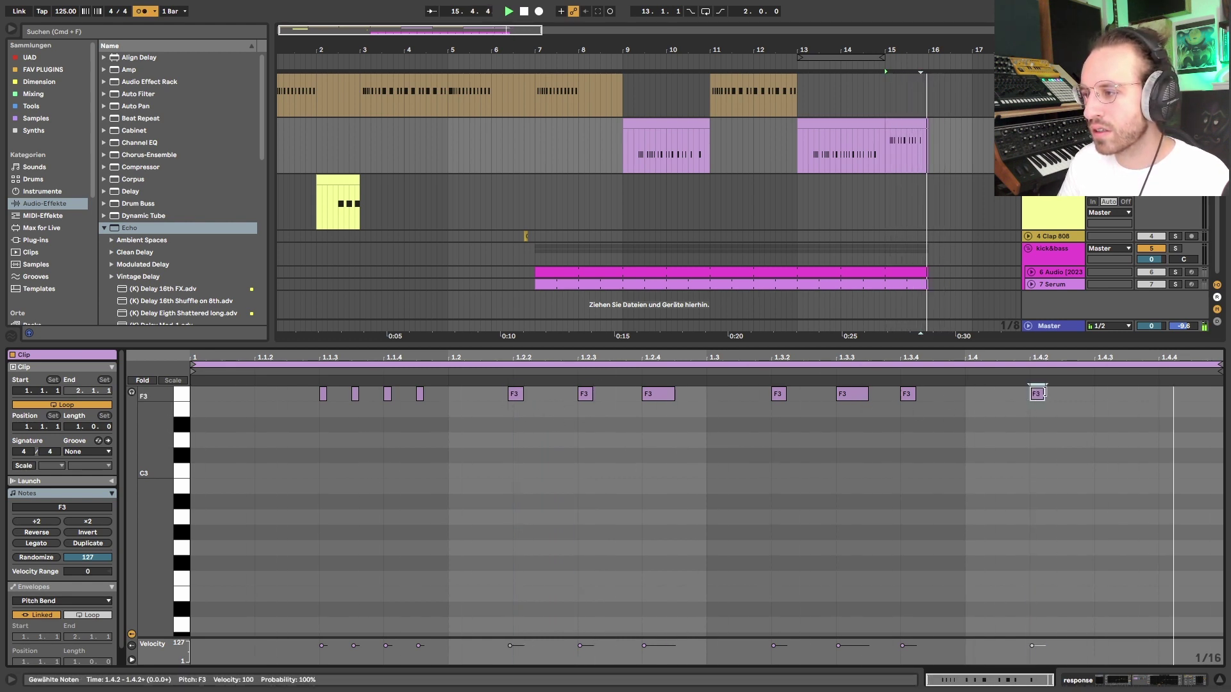
key("Right")
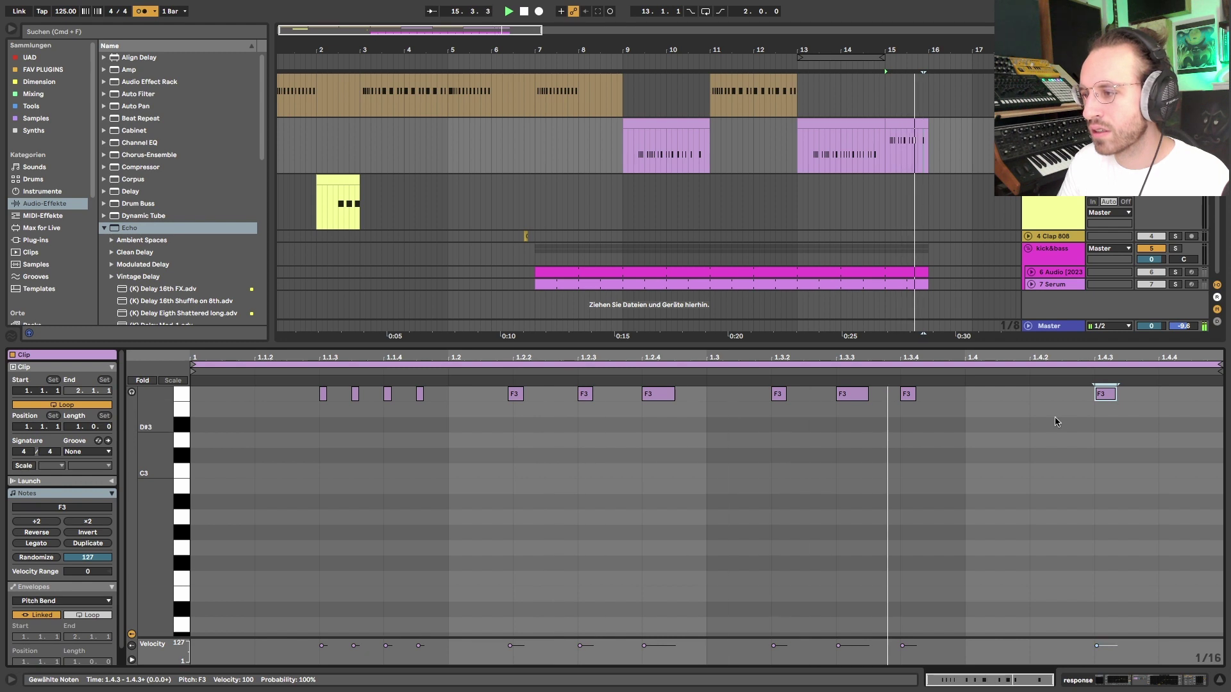
key("space")
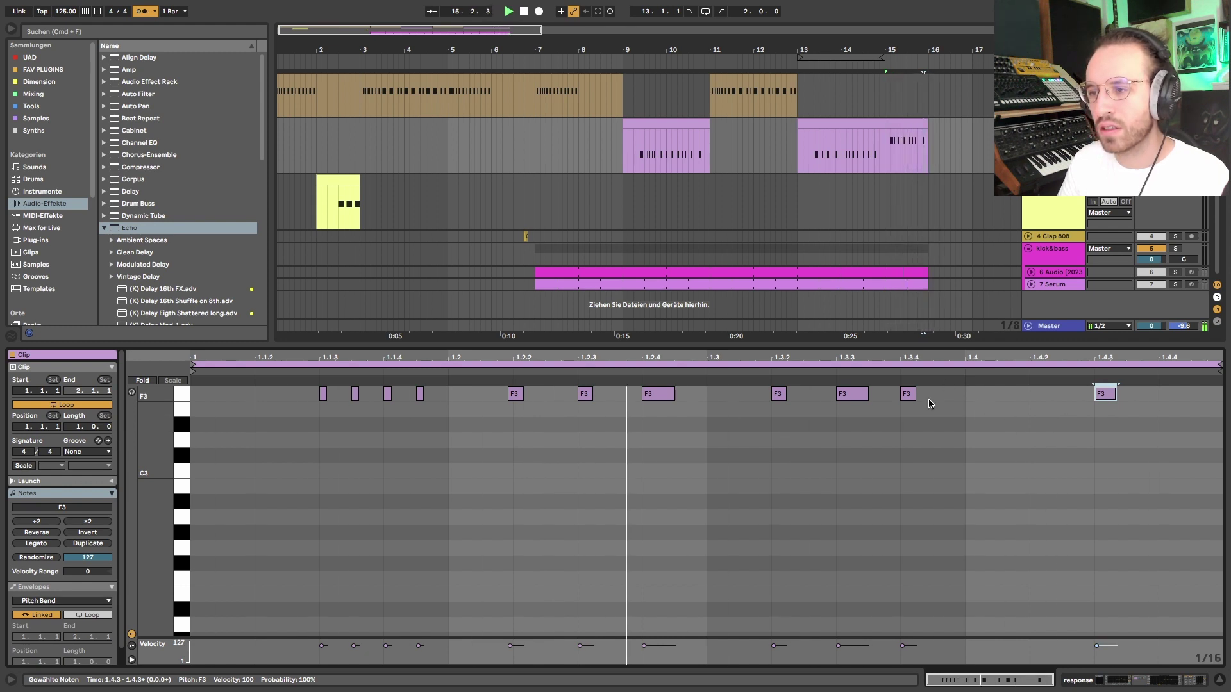
key("super+a")
key("super+u")
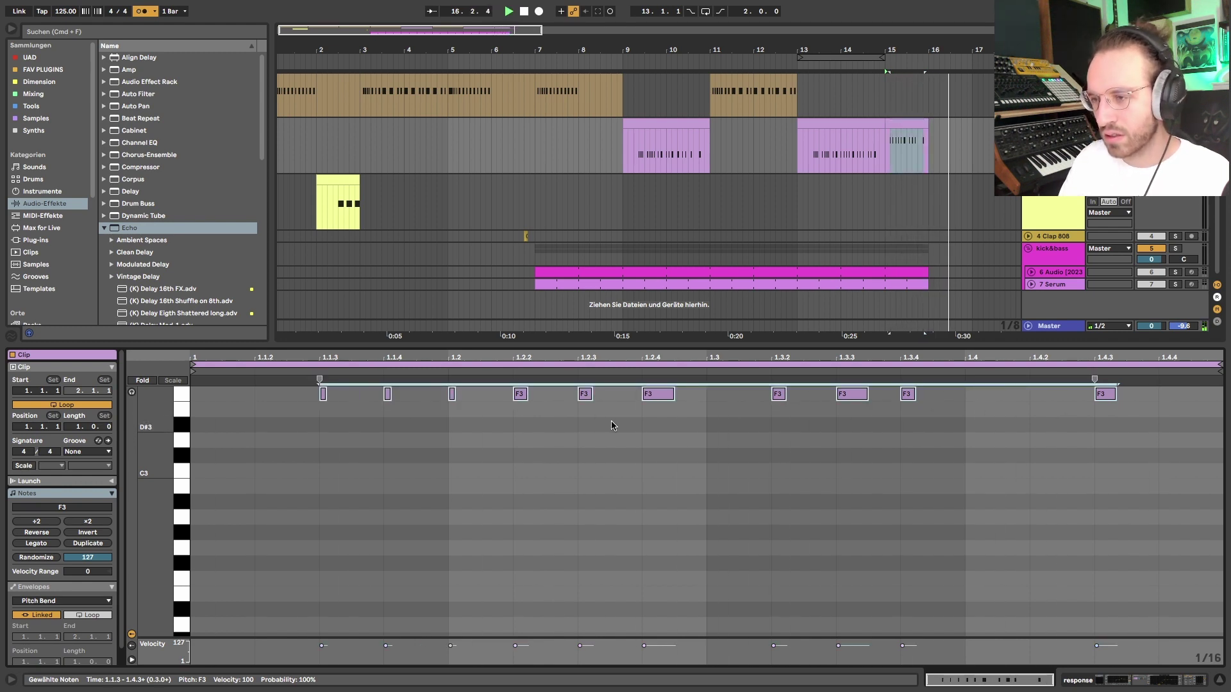
key("space")
- Move the bar-15 clip onto the Serum track, hide the device view, and turn the metronome off
key("shift+Tab")
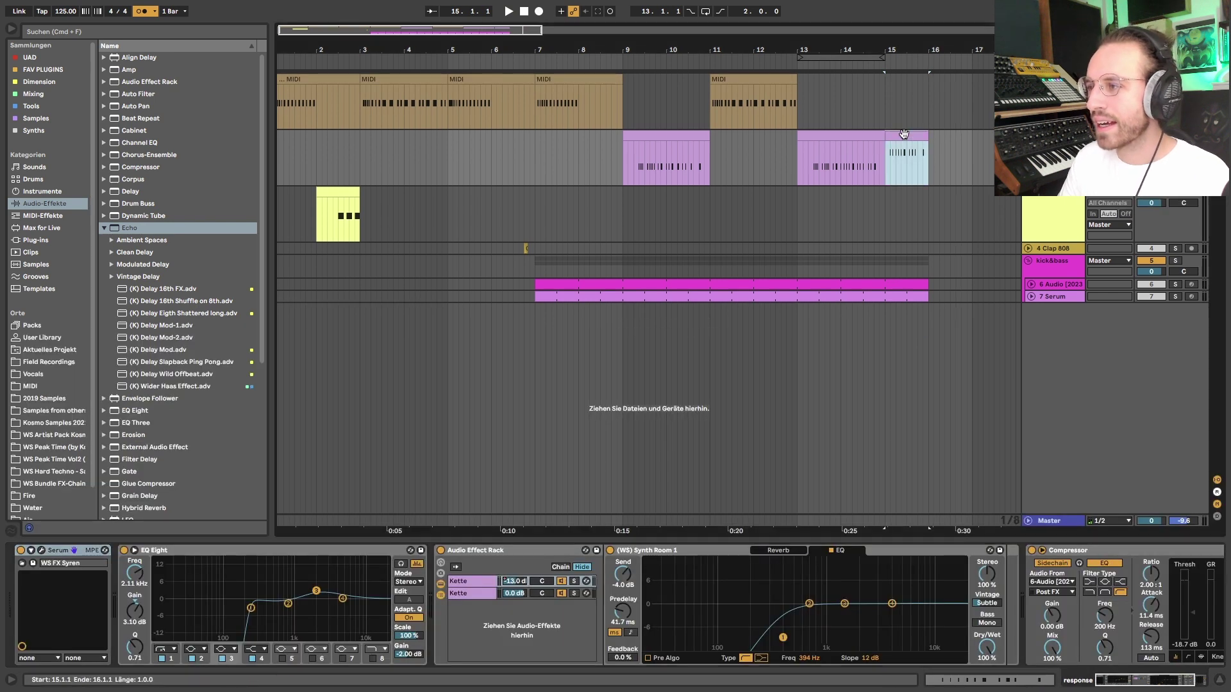
left_click_drag(903, 133, 936, 314)
key("super+alt+l")
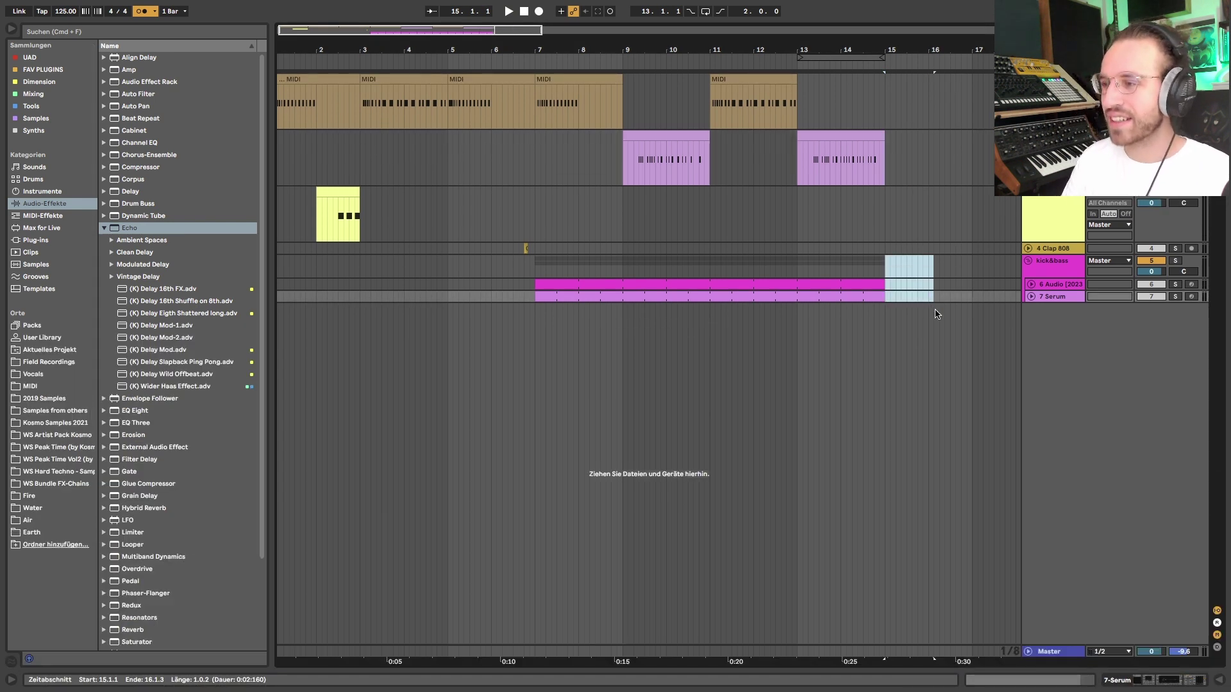
right_click(654, 145)
left_click(763, 293)
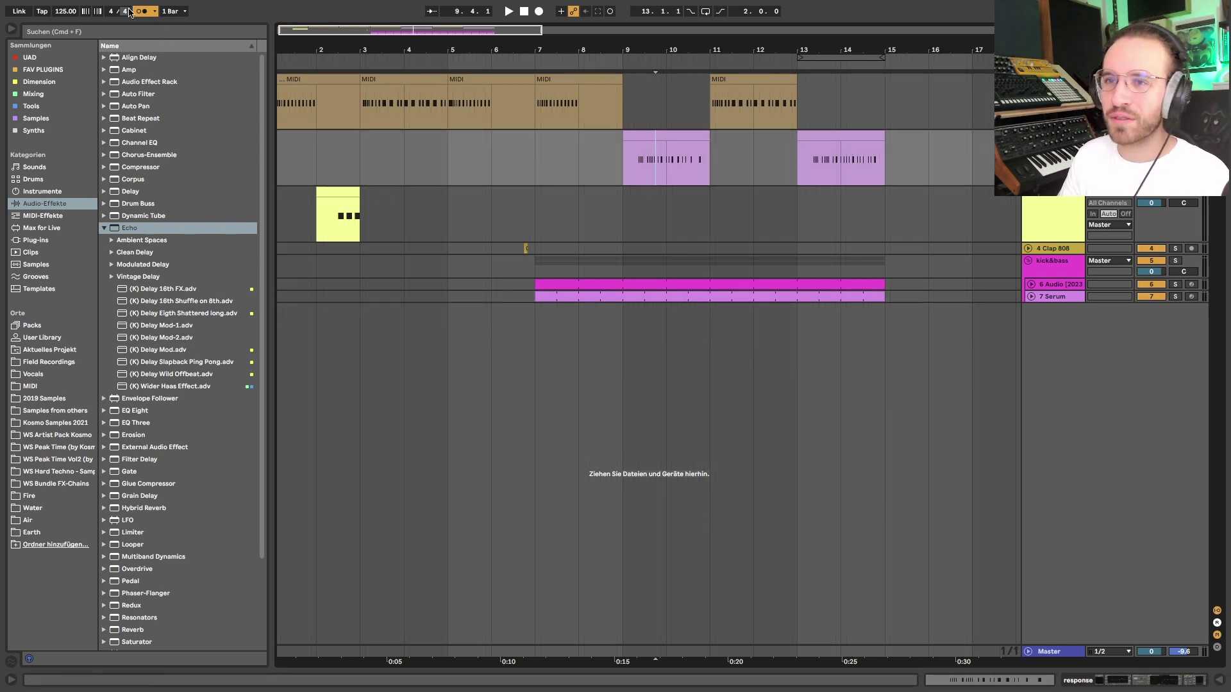
left_click(492, 317)
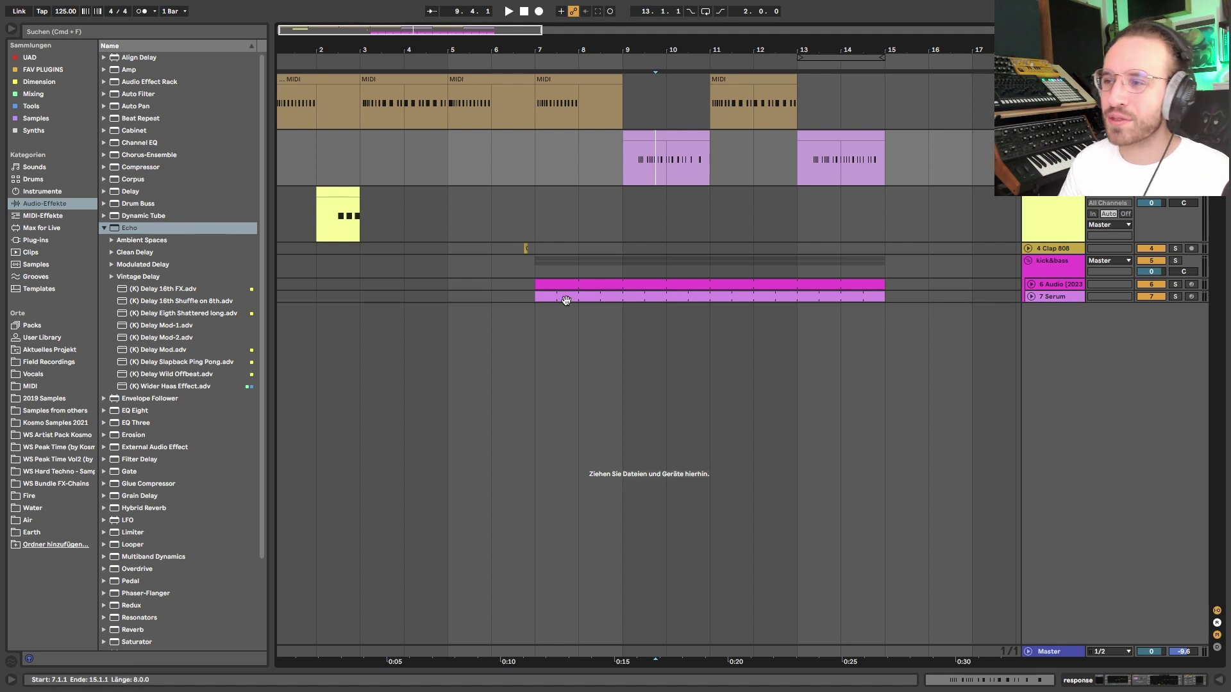
- Select bars 9–11 on track 2, then bars 1–3 across the top tracks, and clear the selection
scroll(645, 181, "down", 5)
scroll(452, 184, "up", 5)
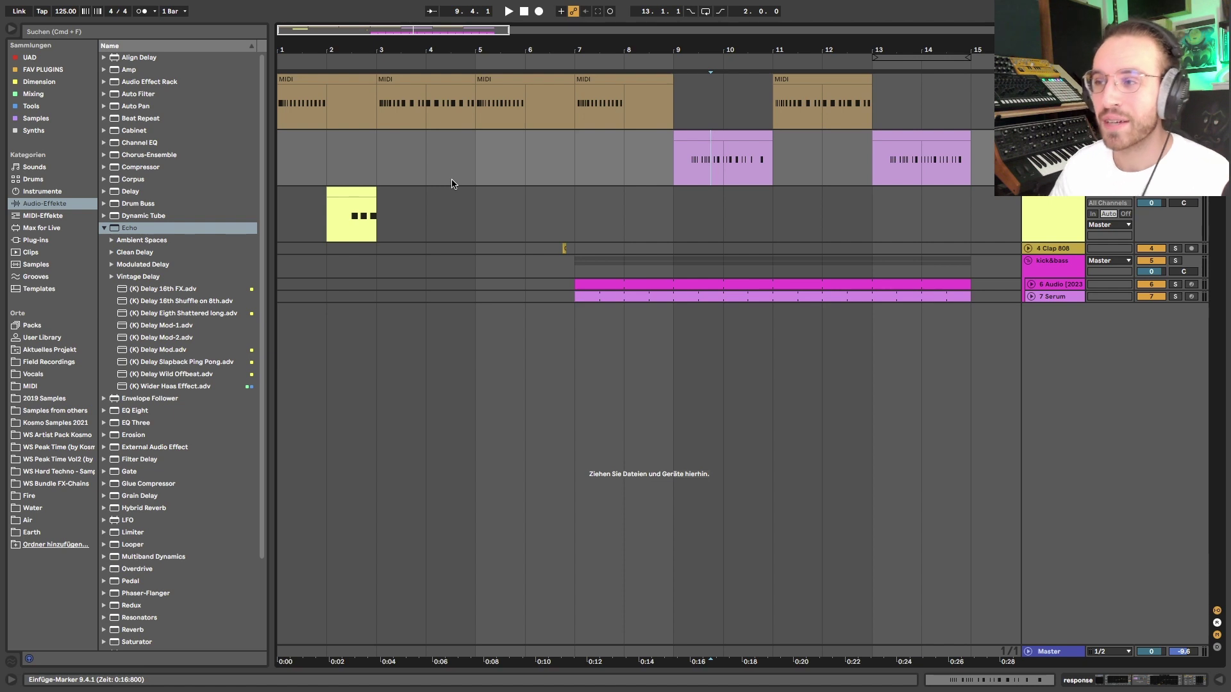
left_click(669, 168)
left_click_drag(669, 167, 763, 164)
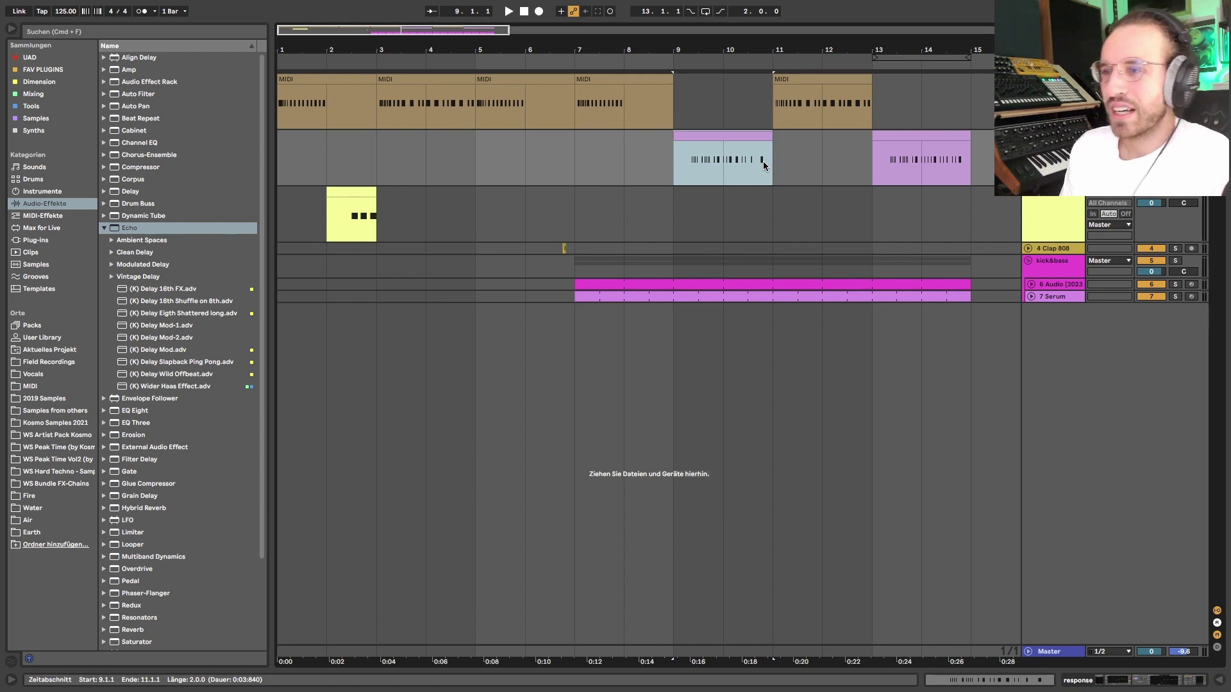
left_click_drag(282, 104, 376, 189)
left_click(375, 160)
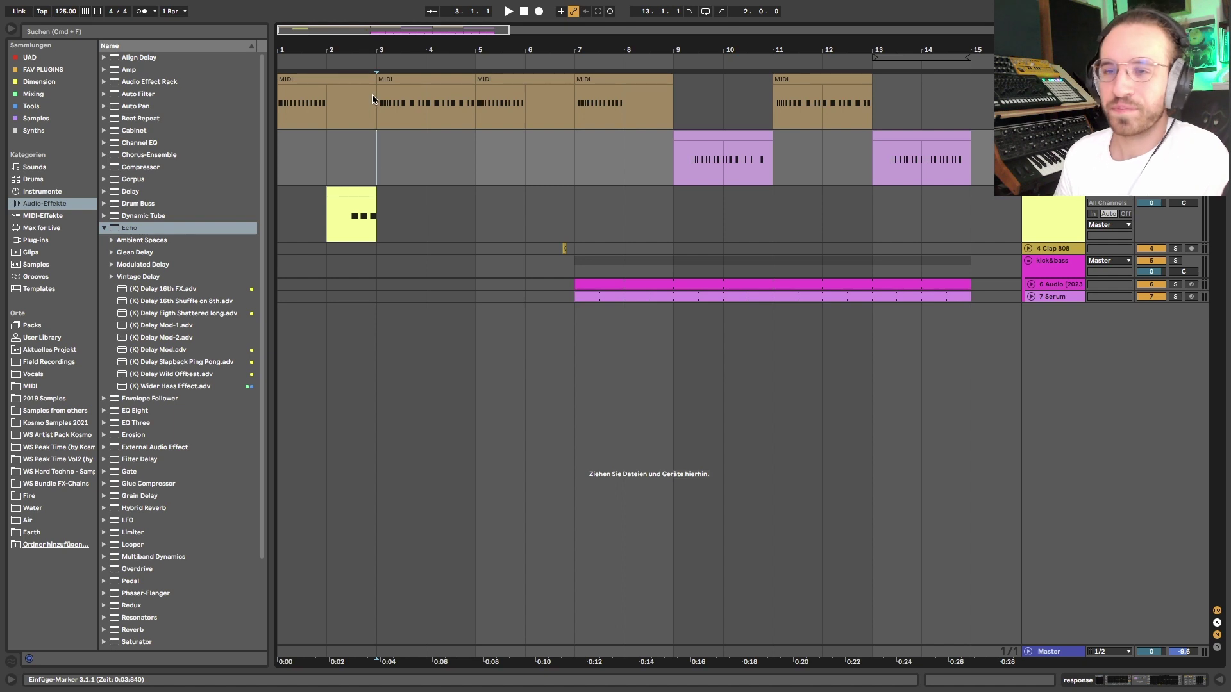